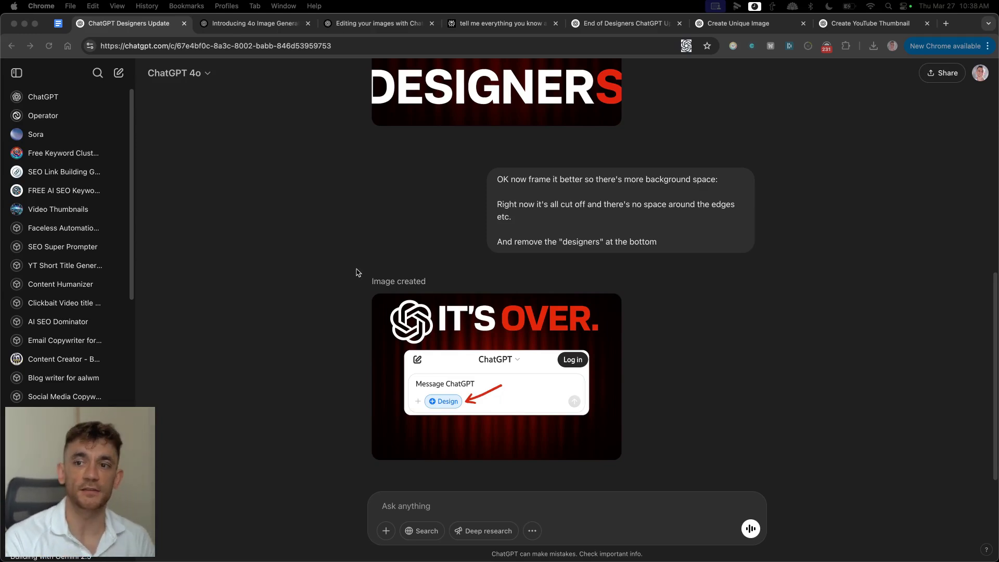
Step: Zoom the Designers Update chat to 125% and highlight the original thumbnail prompt
click(415, 267)
key(super+equal)
key(super+equal)
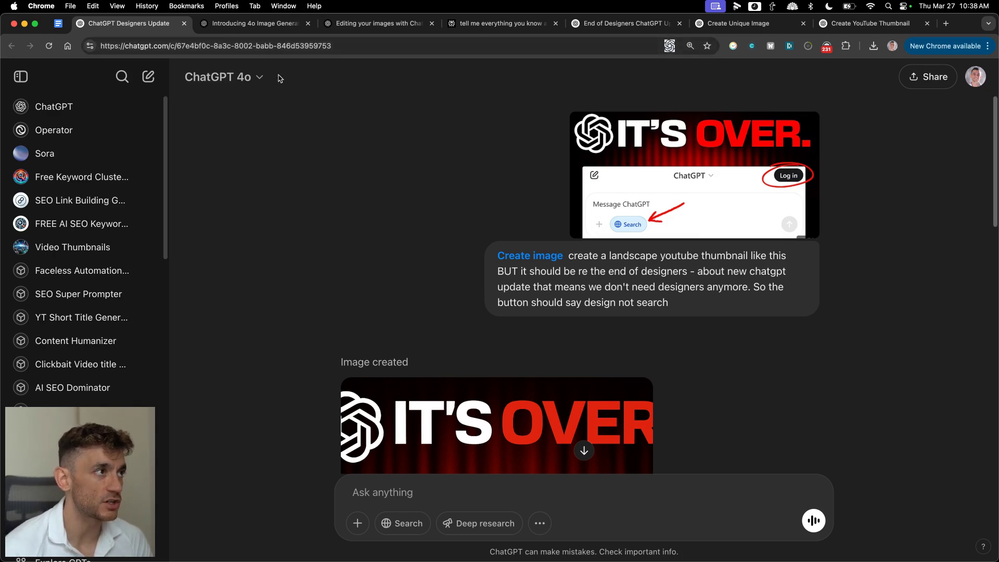
scroll(535, 305, down, 10)
scroll(520, 312, up, 10)
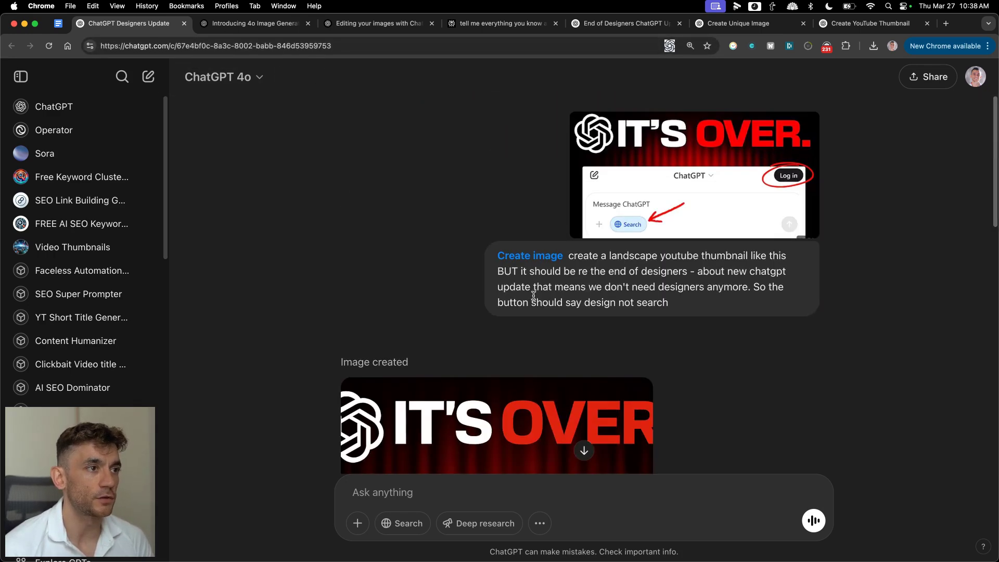
drag(495, 259, 564, 258)
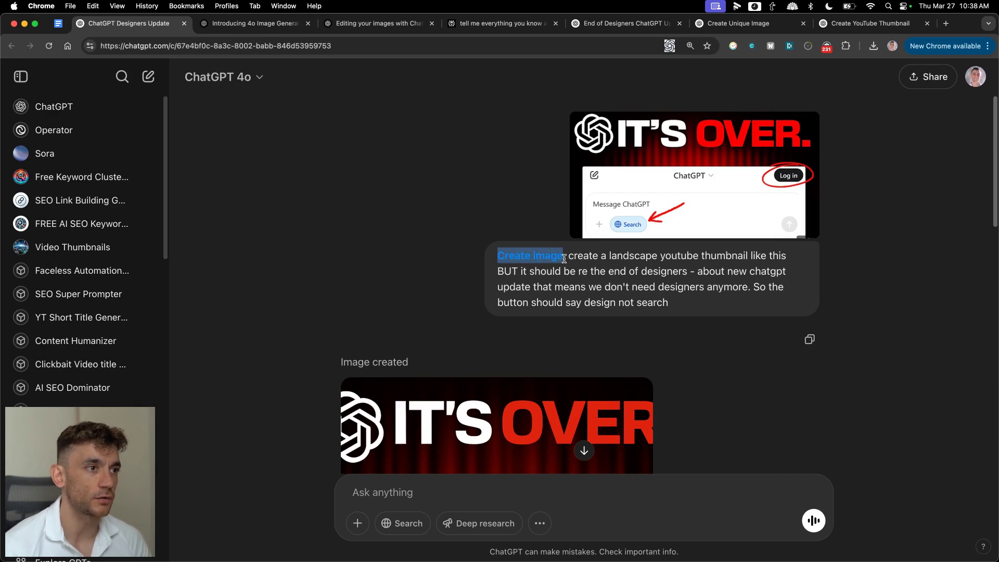
click(592, 250)
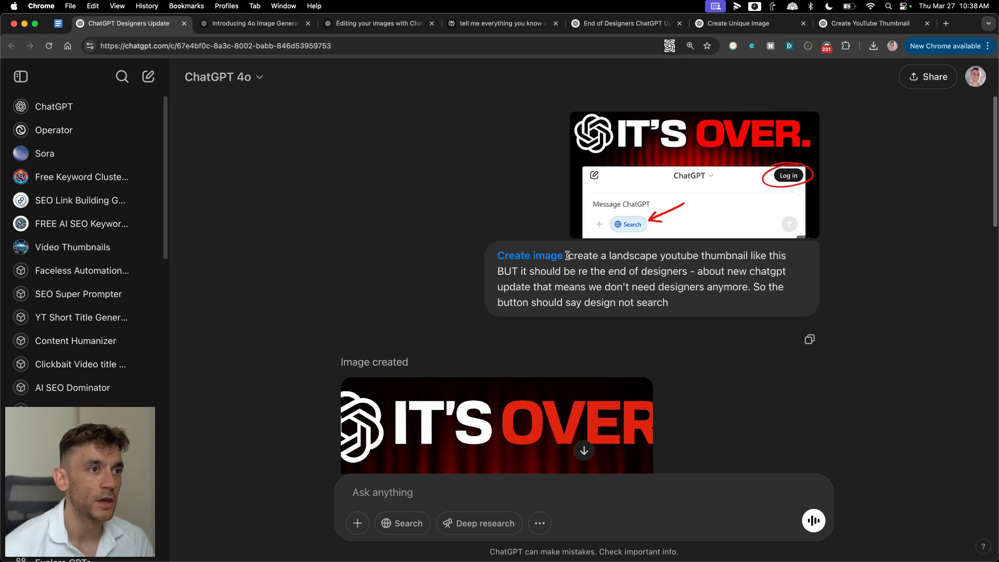
drag(567, 256, 563, 290)
Step: Preview the IT'S OVER reference thumbnail at full size, then close it
click(660, 213)
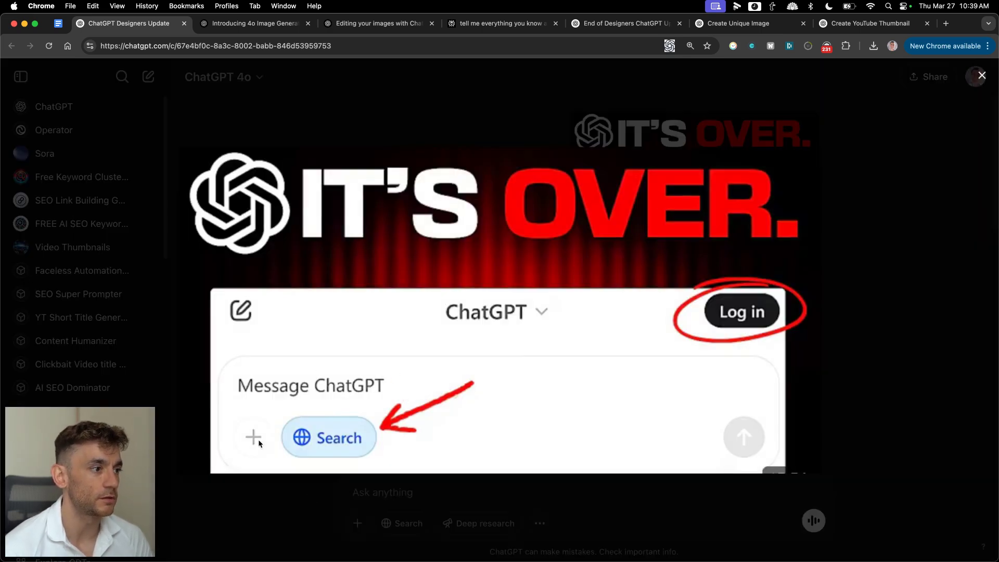
click(969, 304)
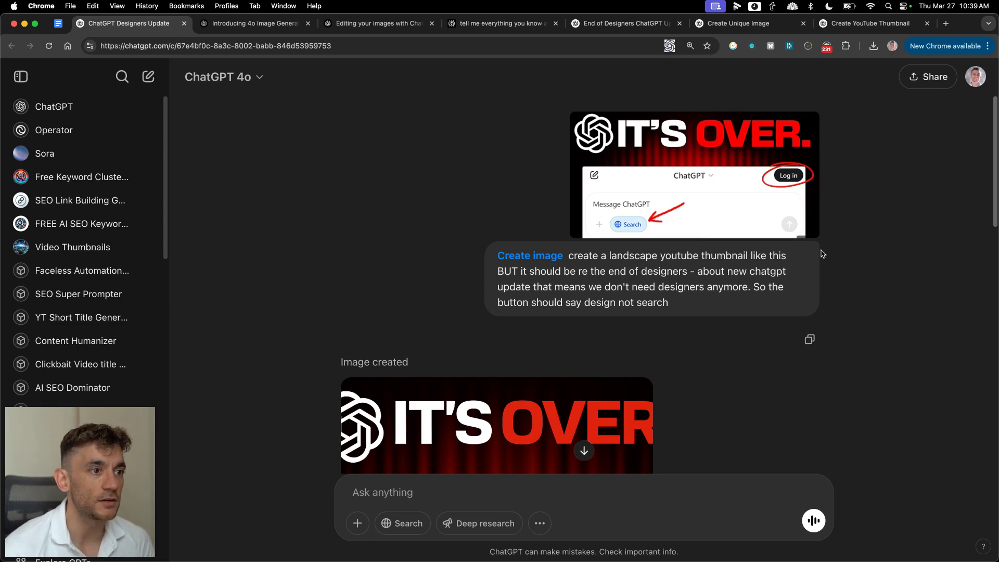
scroll(812, 255, down, 4)
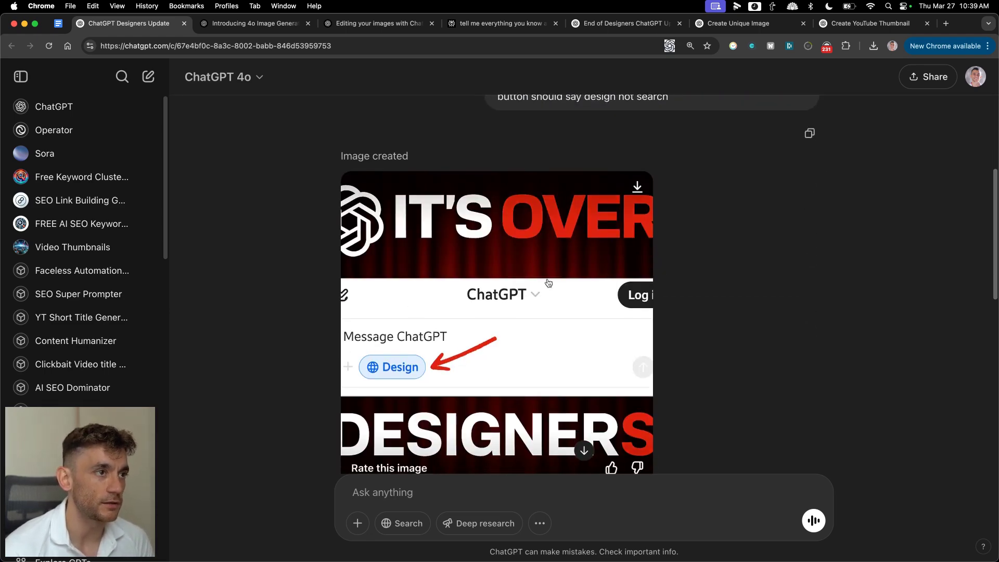
scroll(536, 291, down, 6)
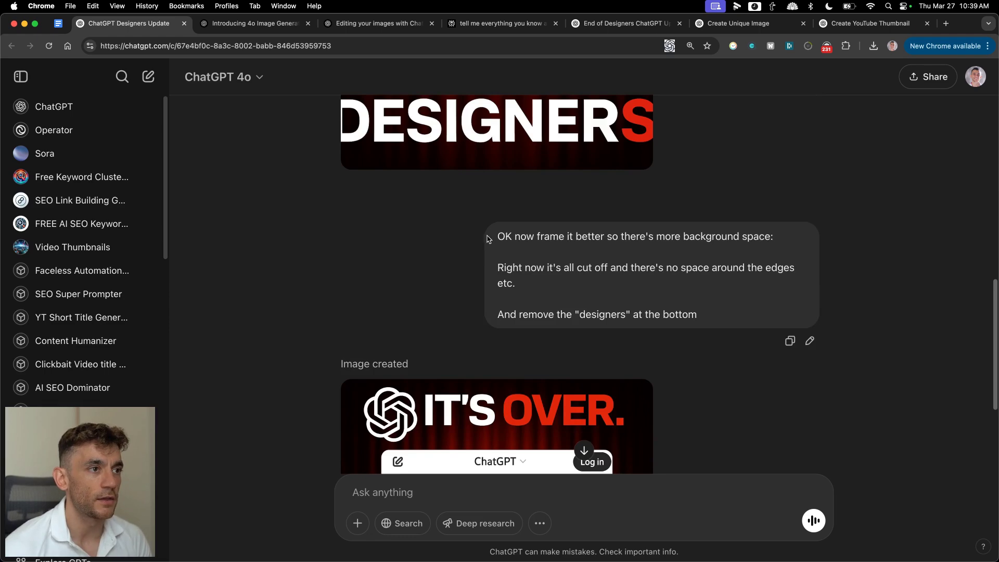
Step: Review the background-space and cut-off-edges follow-ups, then enlarge the final Design thumbnail
drag(493, 238, 627, 254)
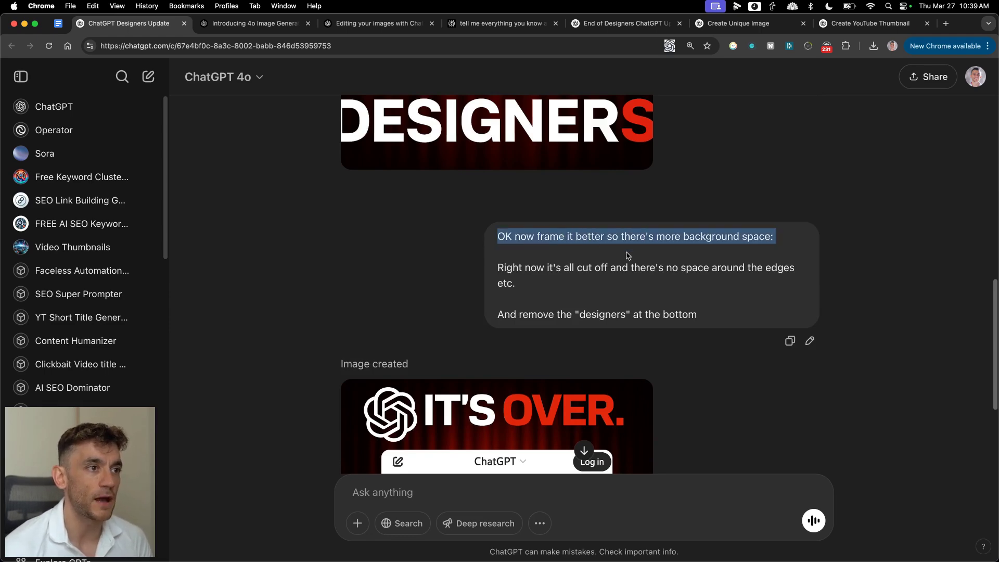
click(530, 279)
drag(480, 266, 678, 287)
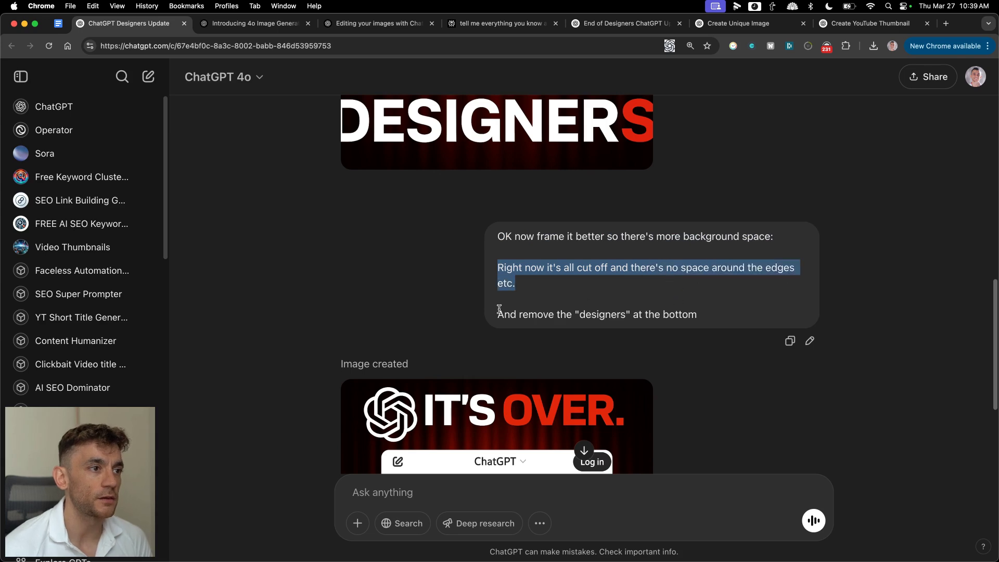
drag(493, 316, 725, 319)
scroll(718, 319, down, 3)
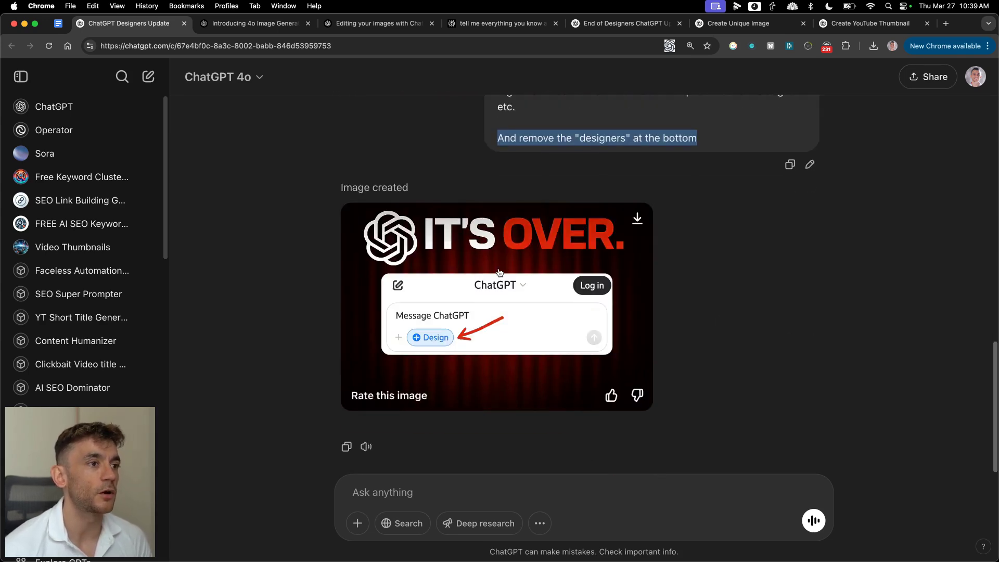
click(501, 272)
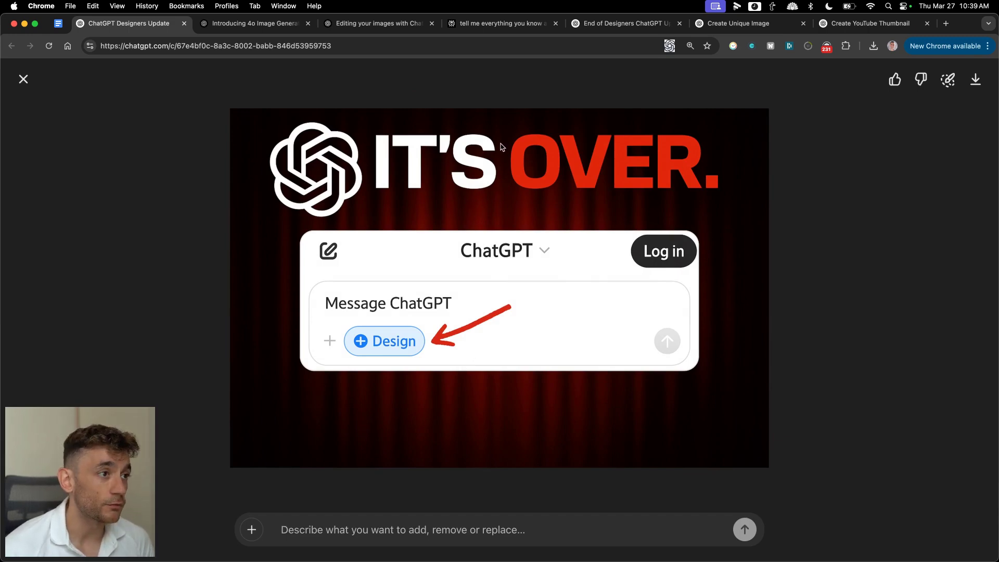
Step: Close the image viewer and scroll the chat back to the final IT'S OVER thumbnail
click(24, 79)
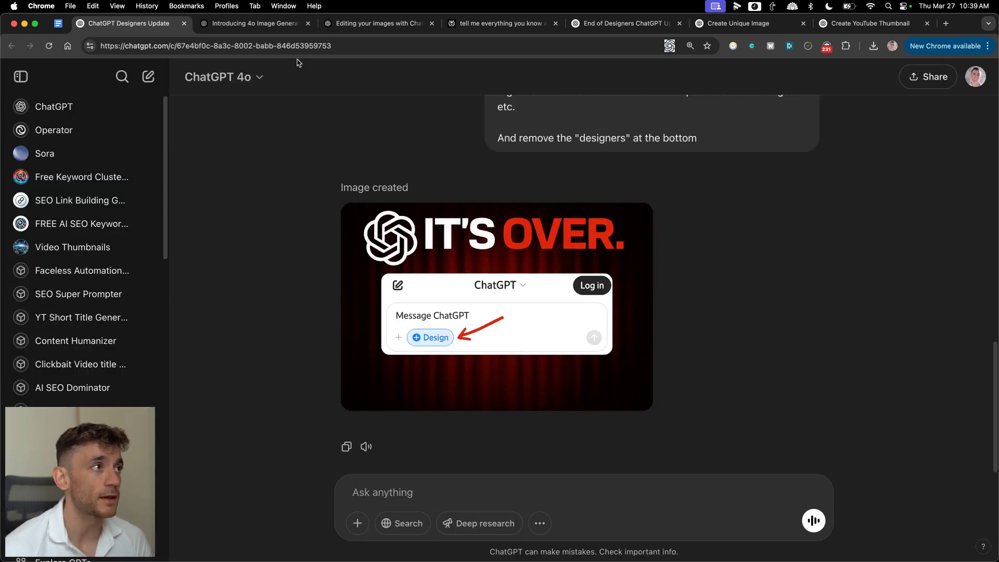
click(273, 24)
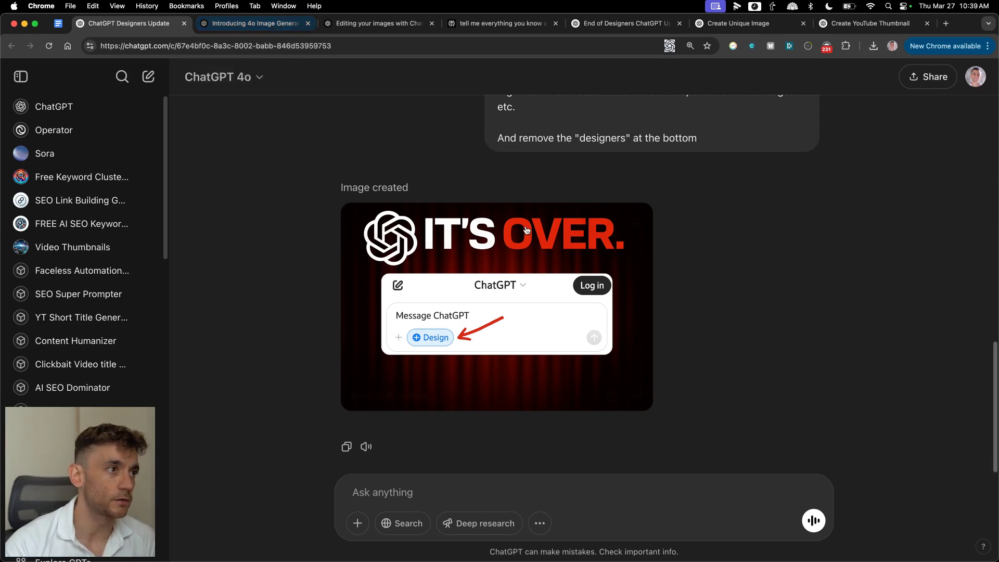
scroll(455, 133, up, 3)
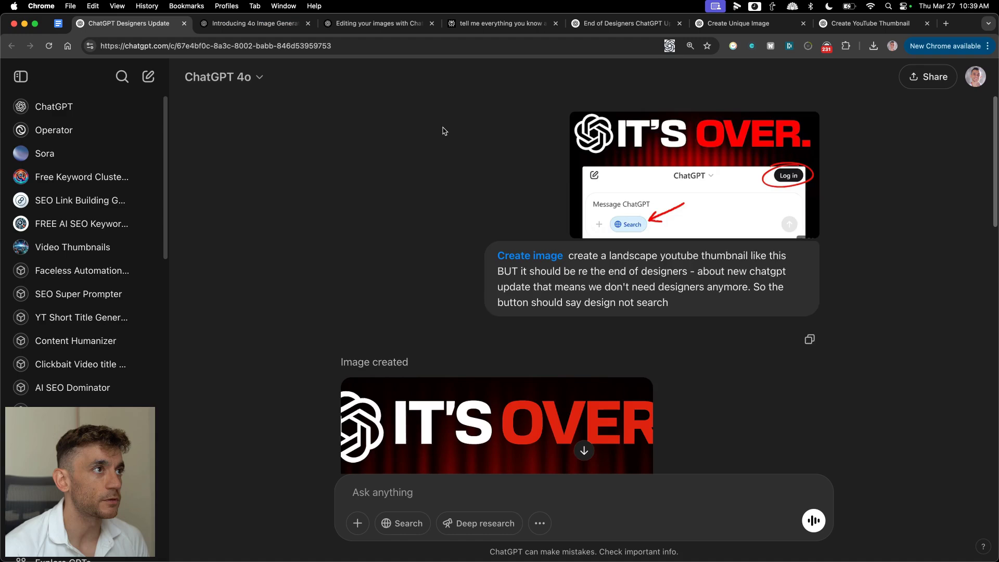
scroll(442, 130, down, 3)
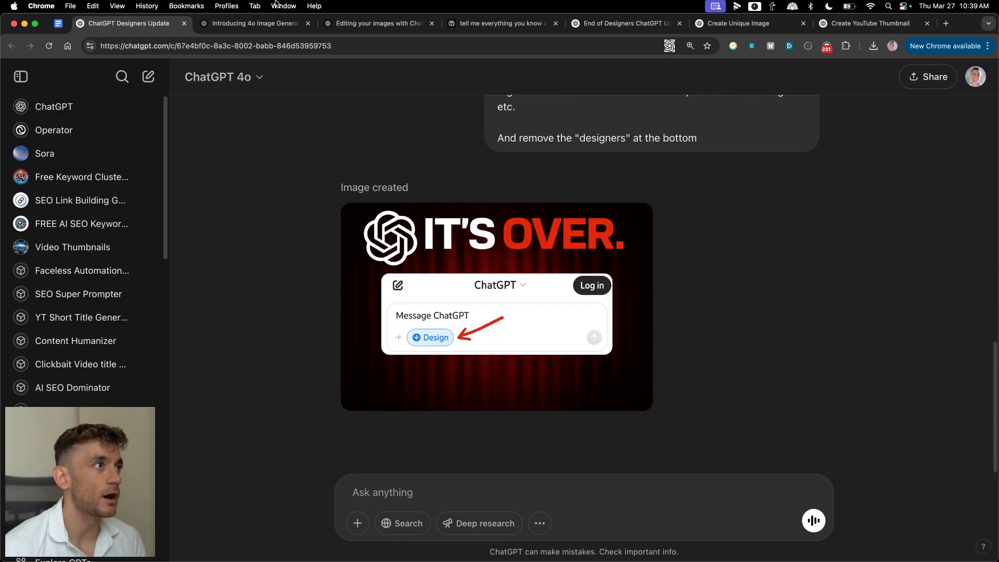
Step: Preview The End! thumbnail in End of Designers, then go to the Create Unique Image chat
click(582, 21)
scroll(588, 120, up, 5)
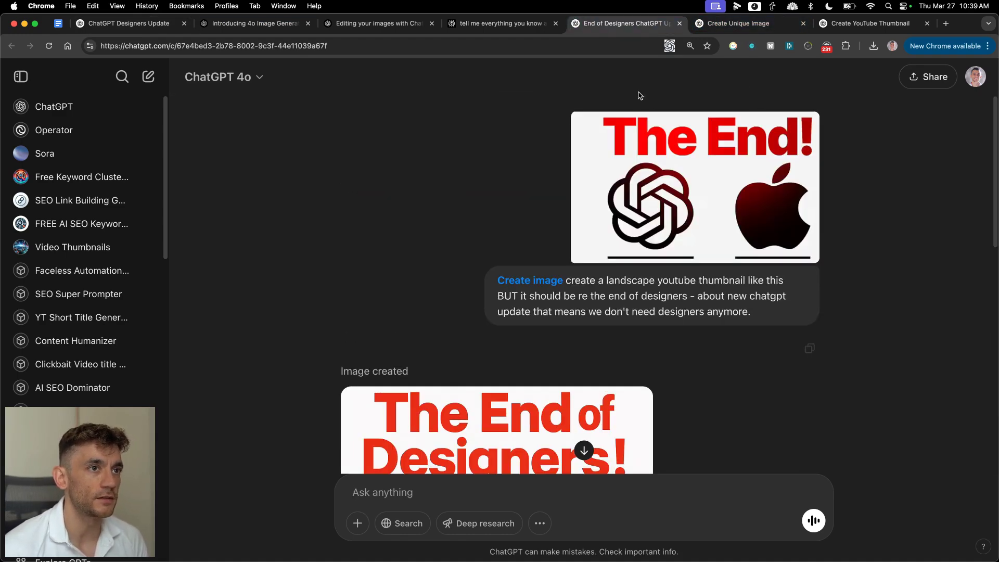
scroll(555, 300, down, 6)
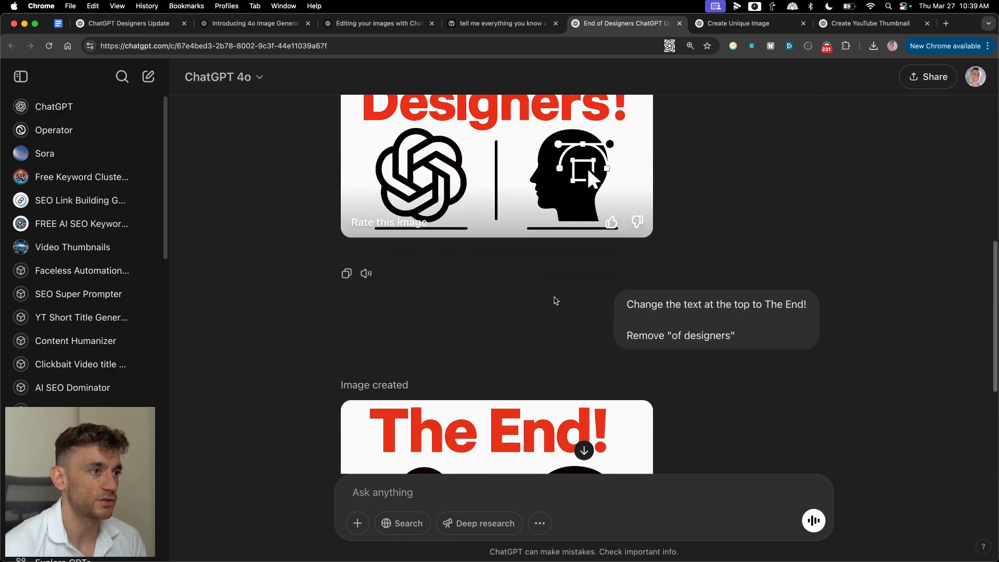
scroll(564, 292, down, 4)
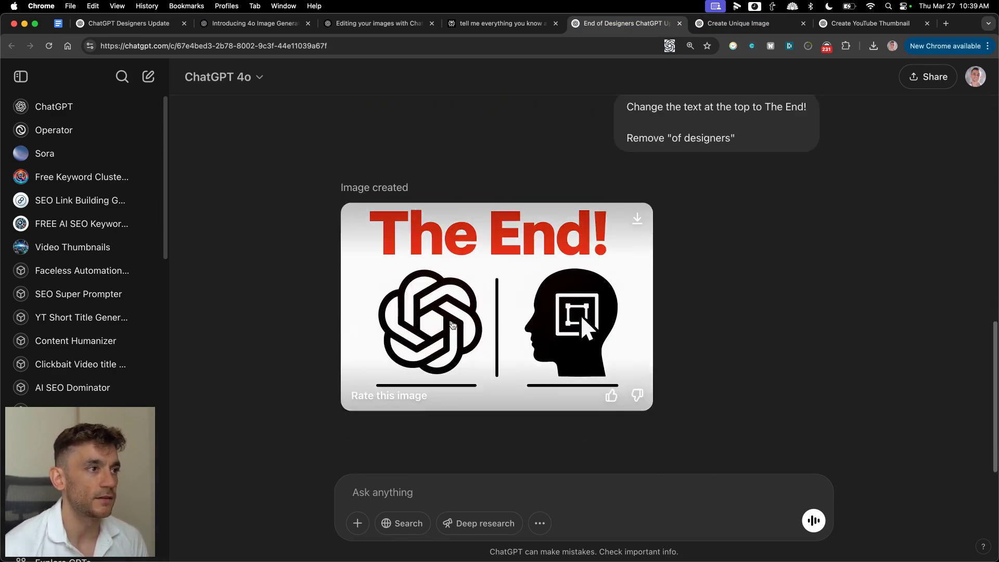
click(452, 325)
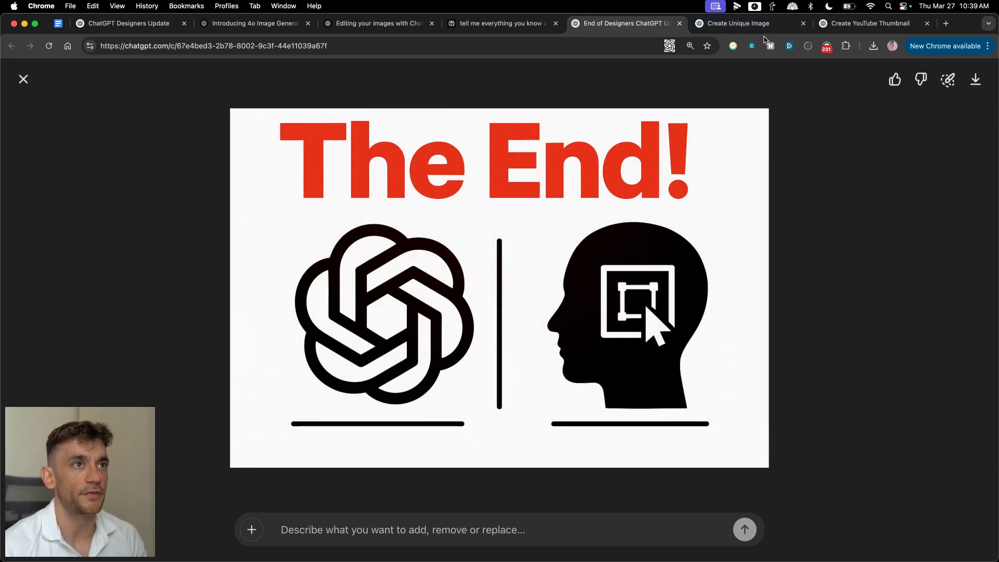
key(Escape)
click(739, 23)
scroll(712, 182, up, 5)
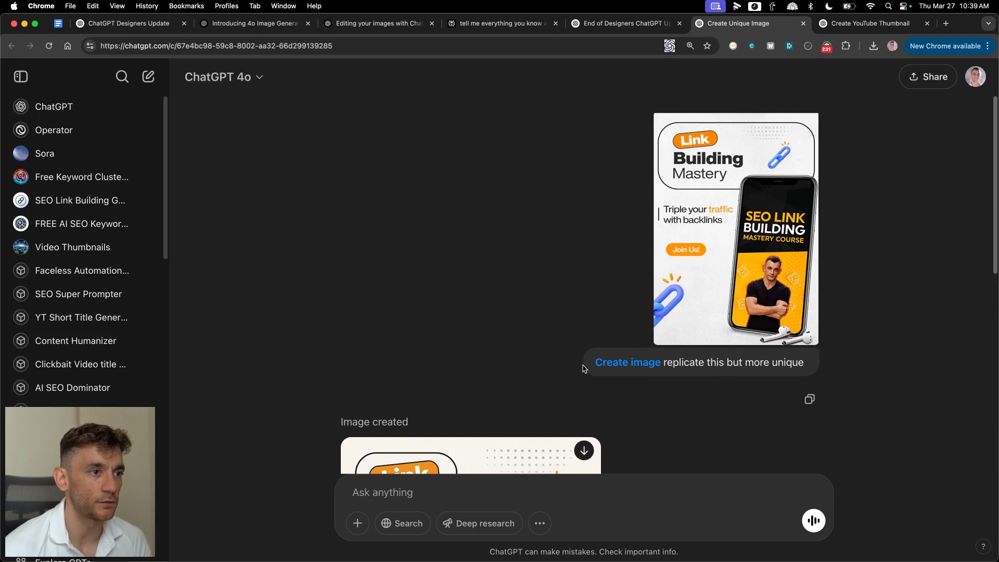
Step: Highlight the 'replicate this but more unique' prompt and view the Link Building Mastery ad full size
drag(582, 368, 828, 359)
scroll(731, 369, down, 6)
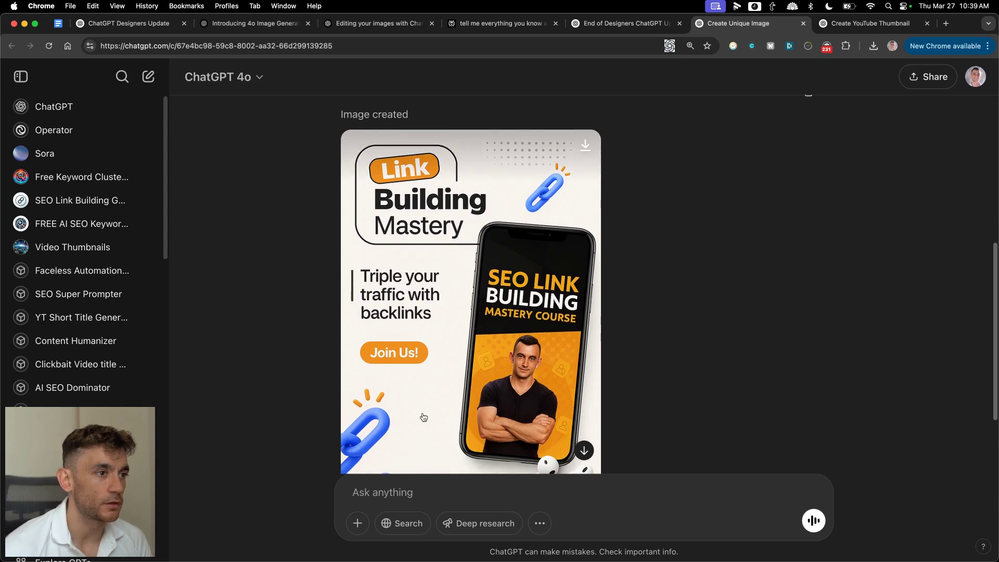
click(545, 352)
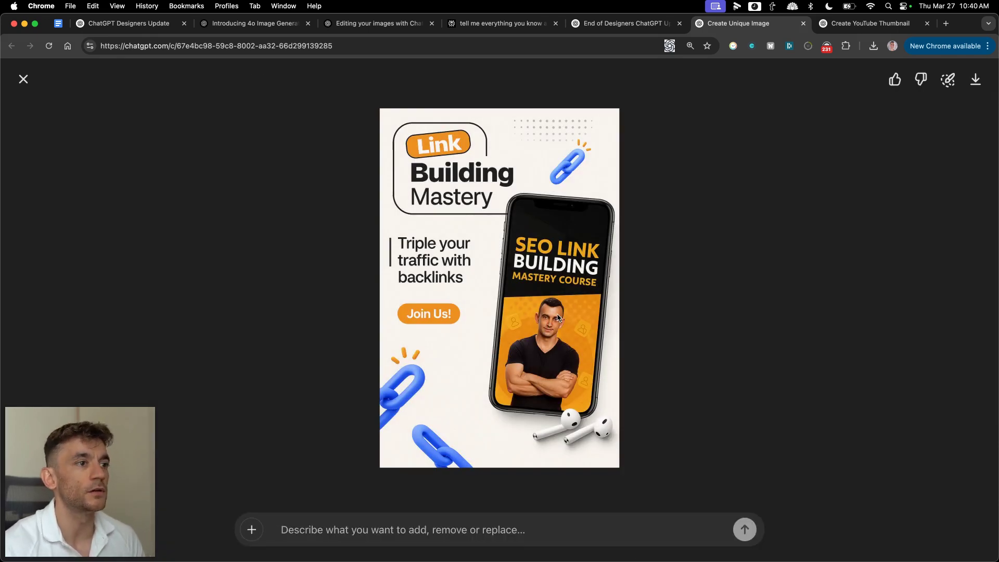
key(Escape)
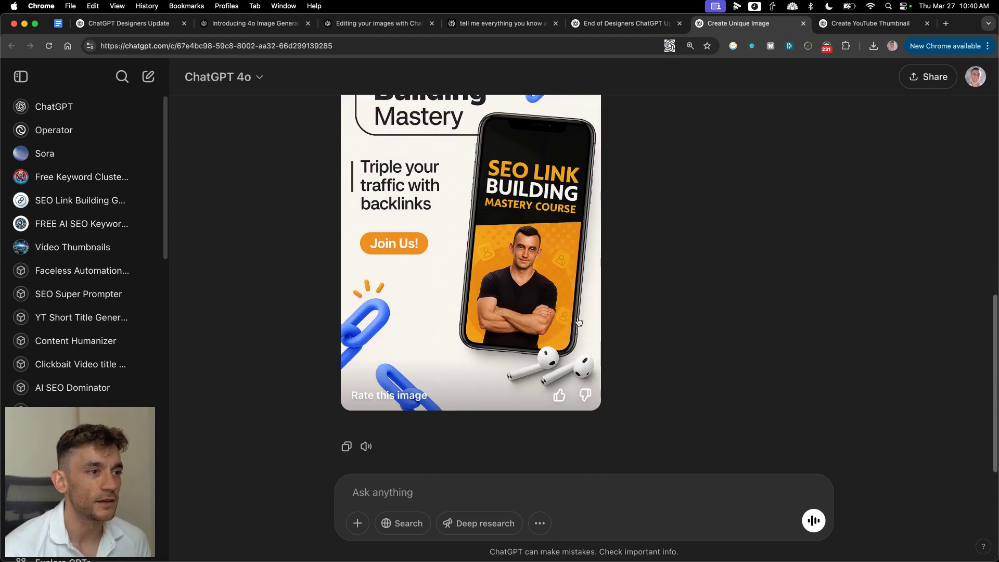
scroll(800, 108, up, 1)
scroll(800, 109, up, 3)
Step: In the Create YouTube Thumbnail chat, view the recreated HUGE UPDATE thumbnail at full size
click(869, 23)
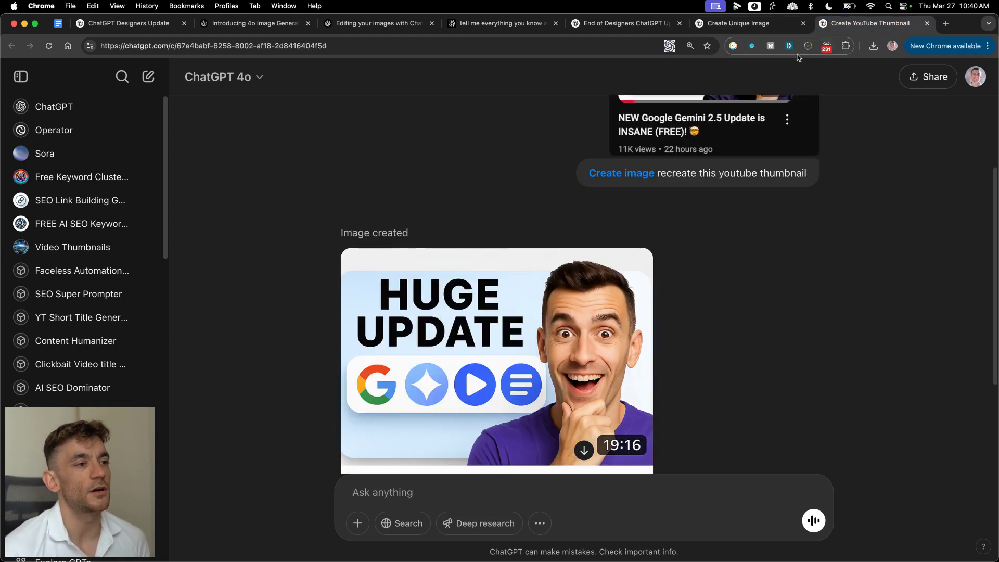
scroll(671, 402, up, 3)
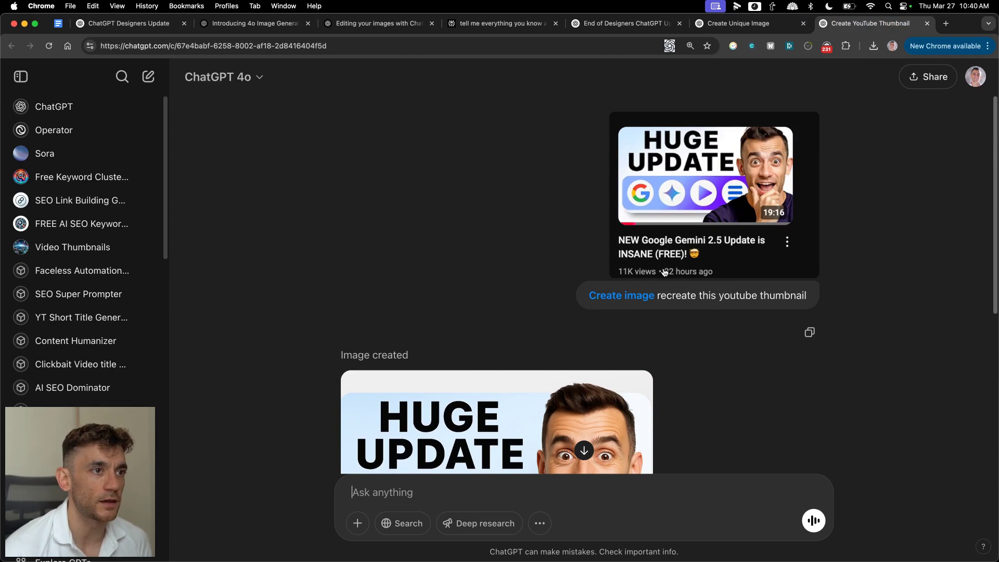
drag(656, 295, 828, 302)
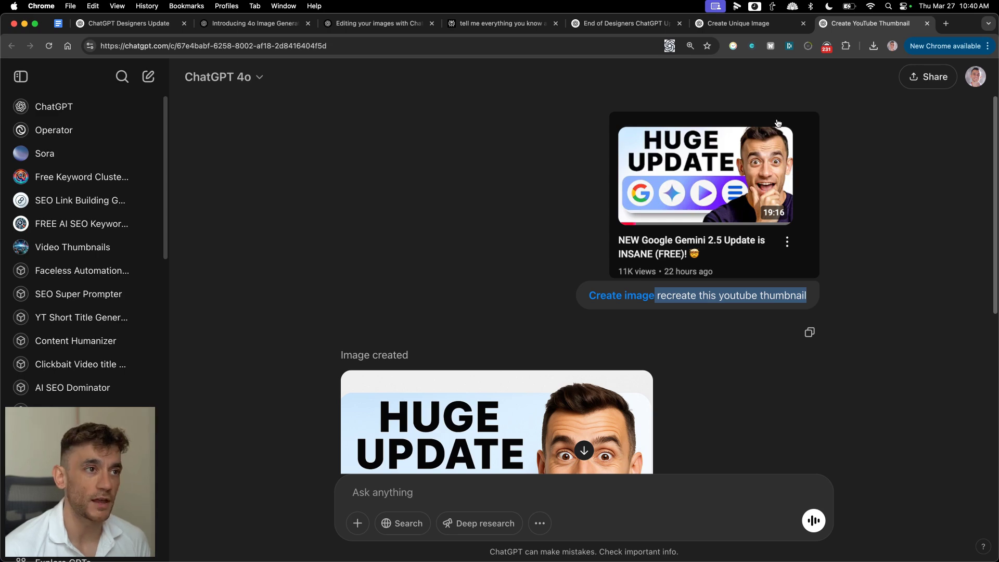
scroll(691, 308, down, 5)
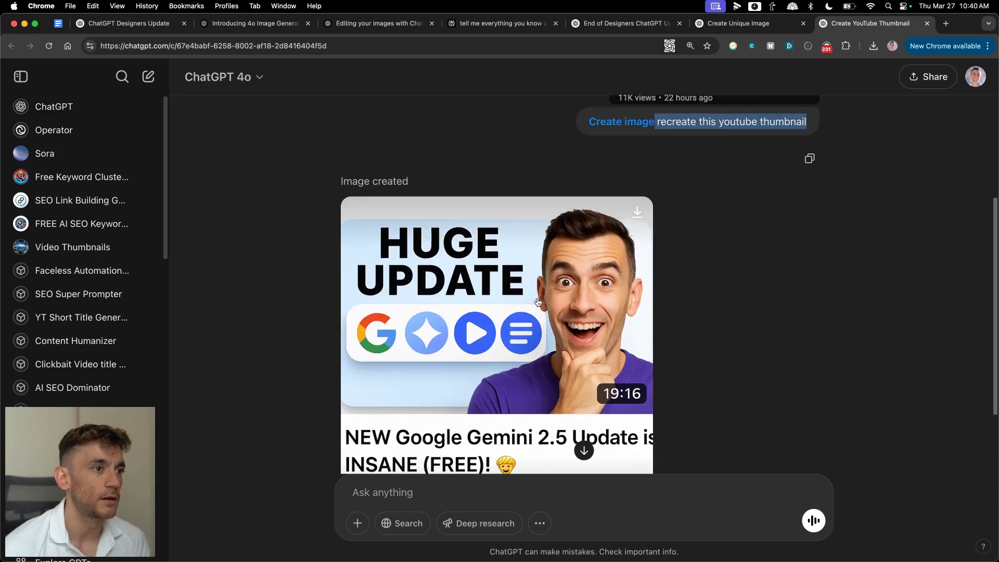
click(612, 274)
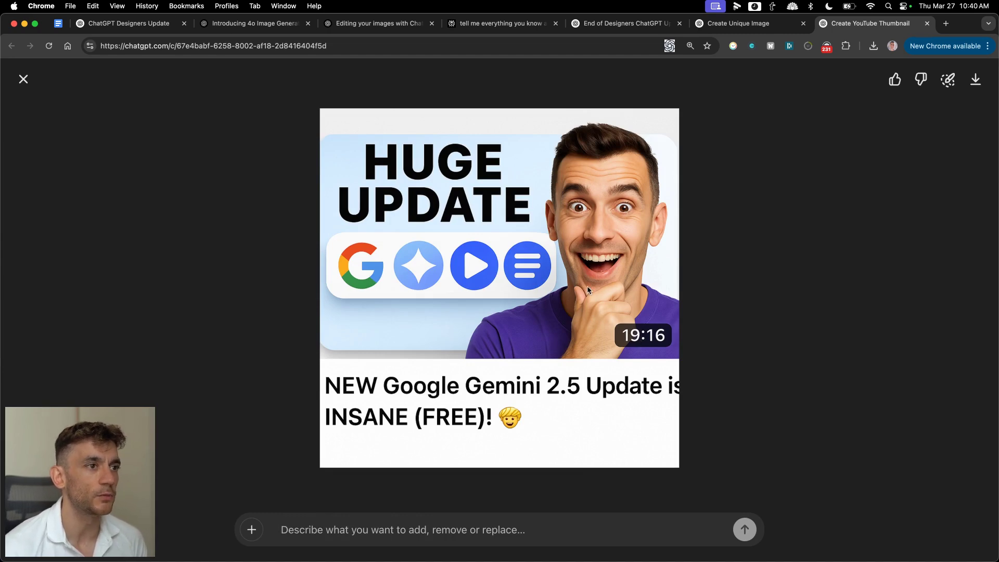
key(Escape)
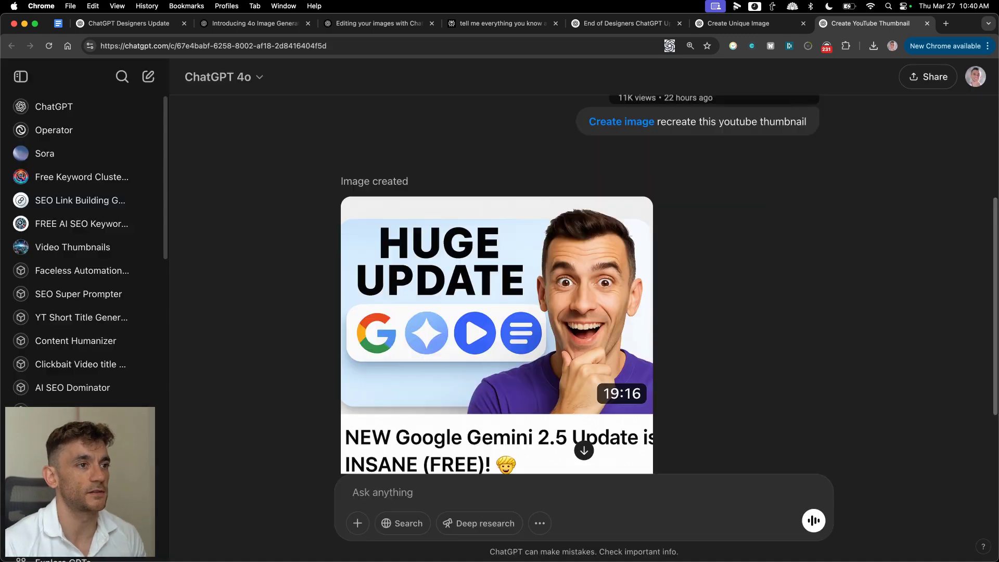
Step: Scroll through the HUGE UPDATE result, then return to the Create Unique Image chat
scroll(677, 343, down, 3)
scroll(640, 307, up, 5)
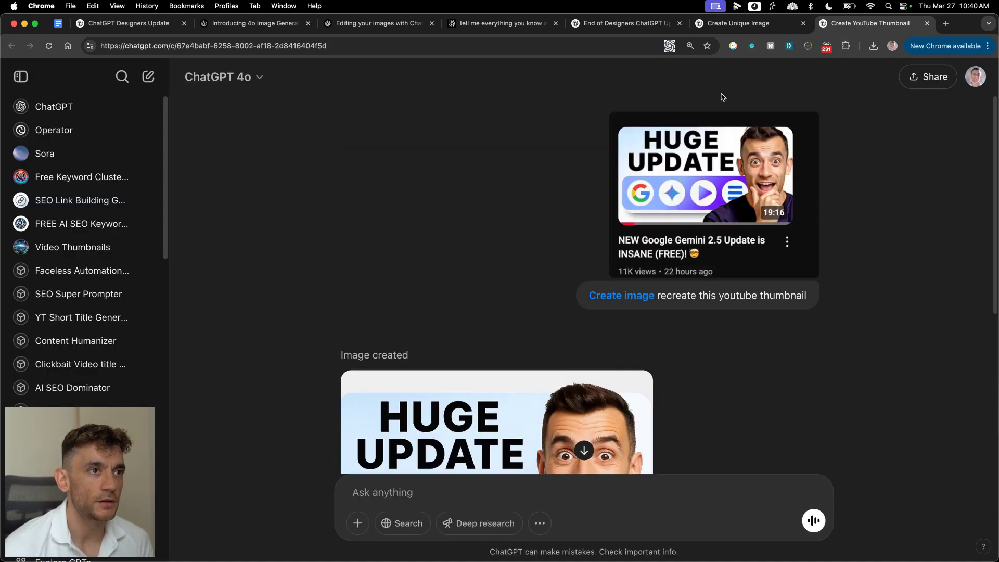
scroll(754, 270, down, 5)
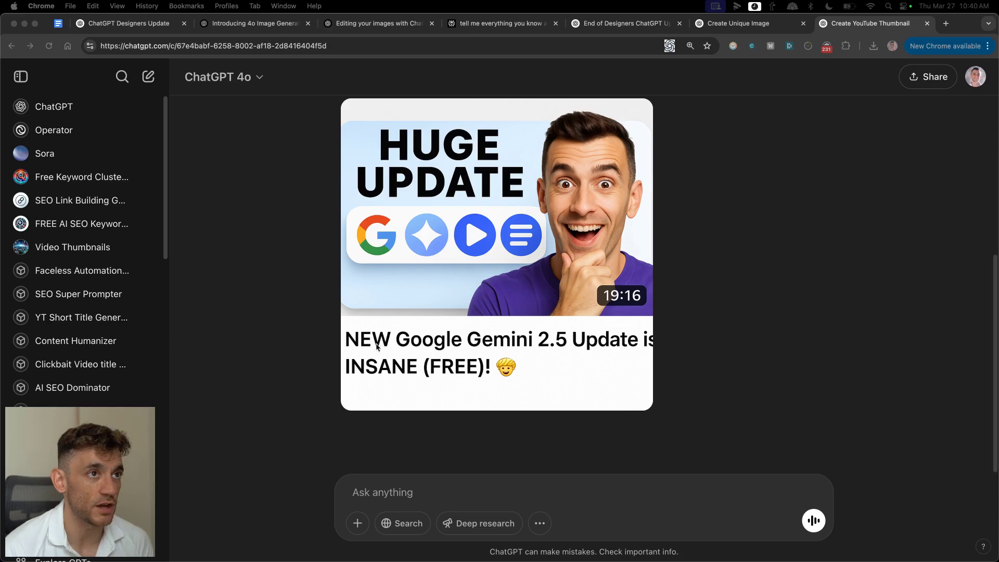
scroll(438, 373, up, 5)
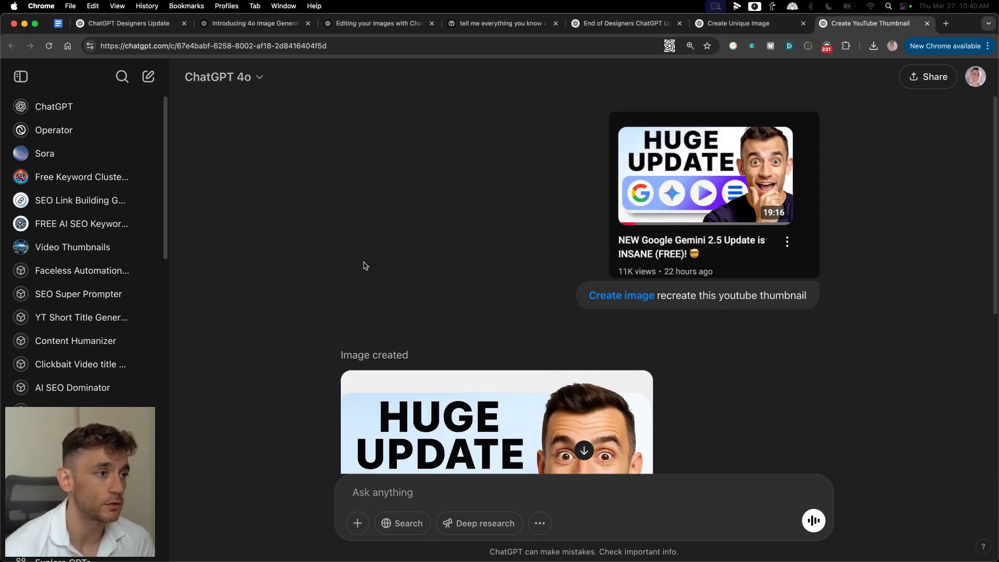
scroll(363, 266, down, 5)
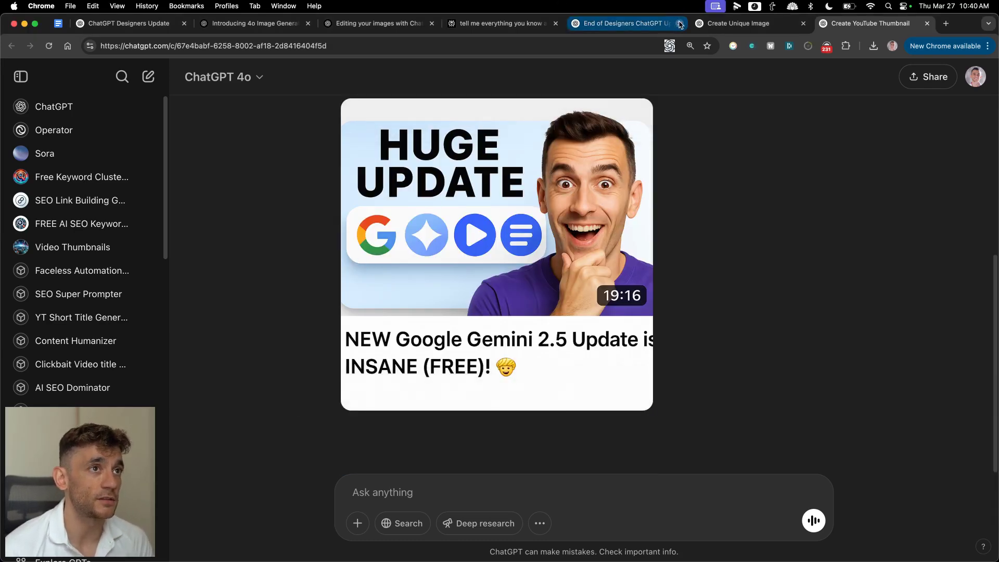
click(708, 23)
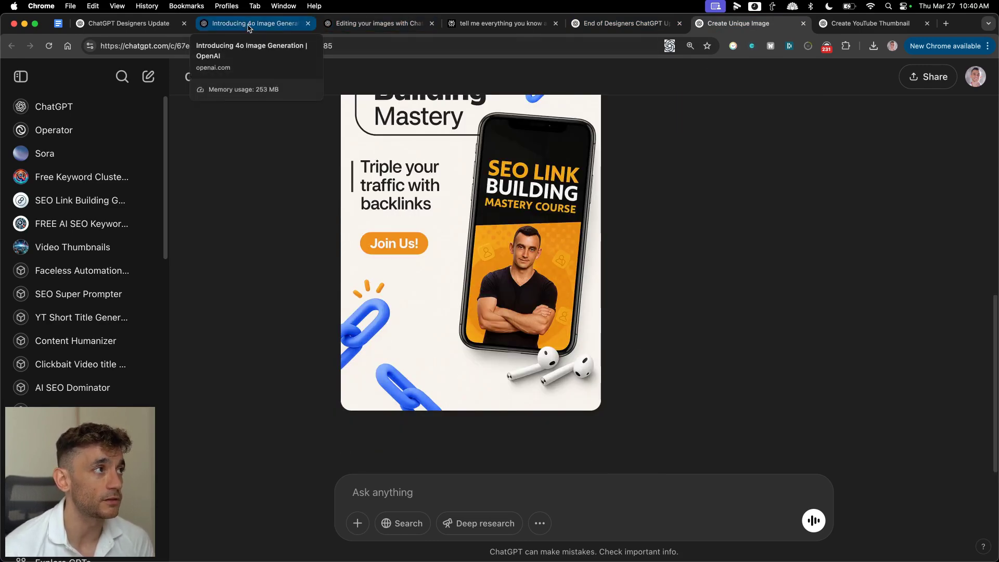
Step: Read the 'Introducing 4o Image Generation' article zoomed in, highlighting its heading and subtitle
click(153, 27)
click(249, 27)
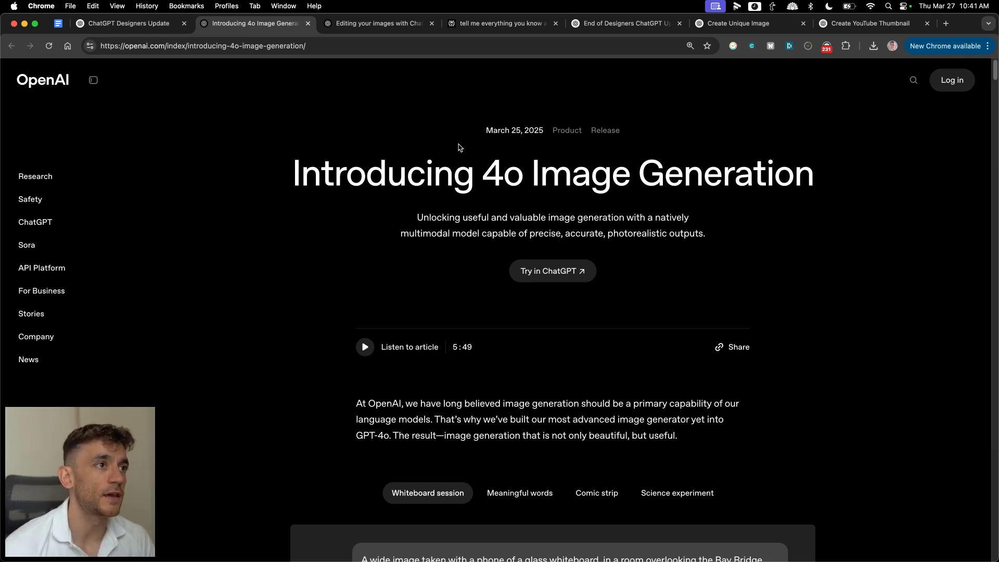
drag(285, 168, 836, 183)
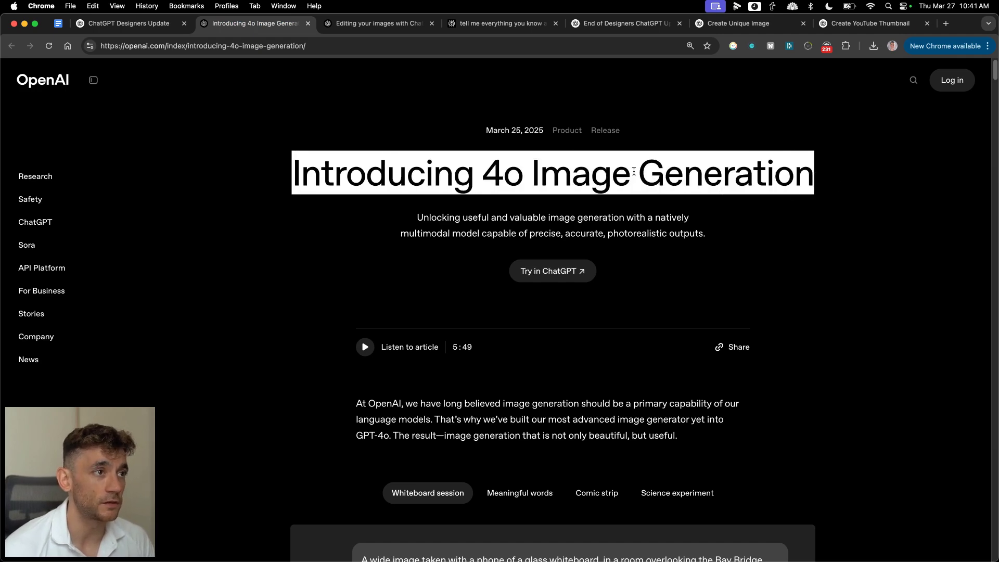
key(super+equal)
key(super+equal)
key(super+equal)
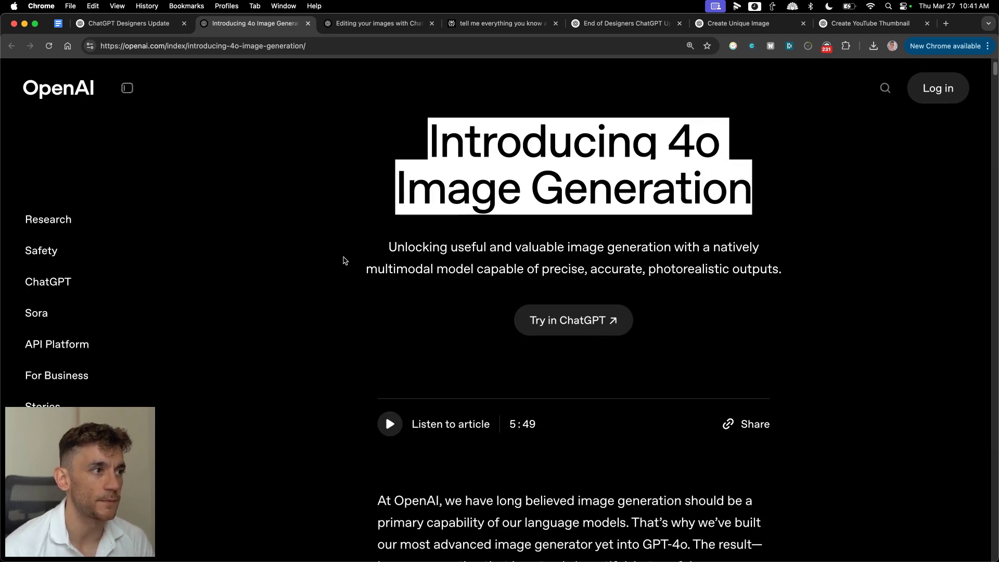
drag(358, 255, 793, 273)
Step: Start a new empty ChatGPT chat
click(506, 245)
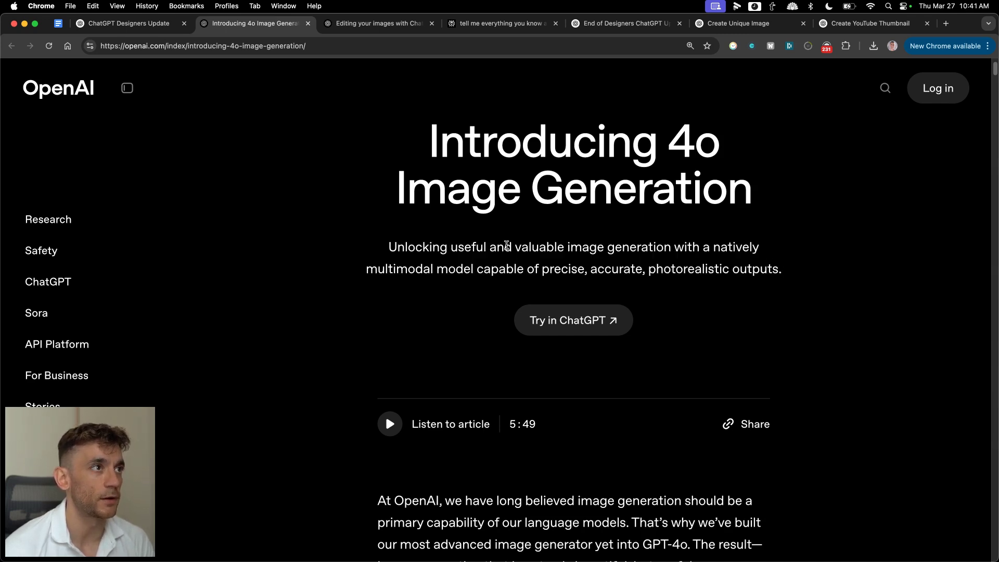
click(619, 23)
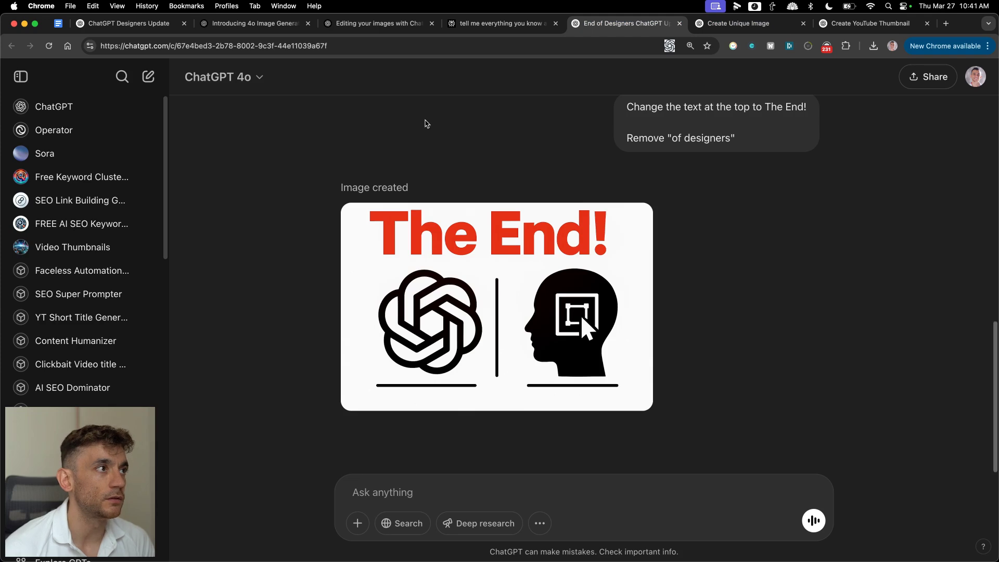
click(148, 76)
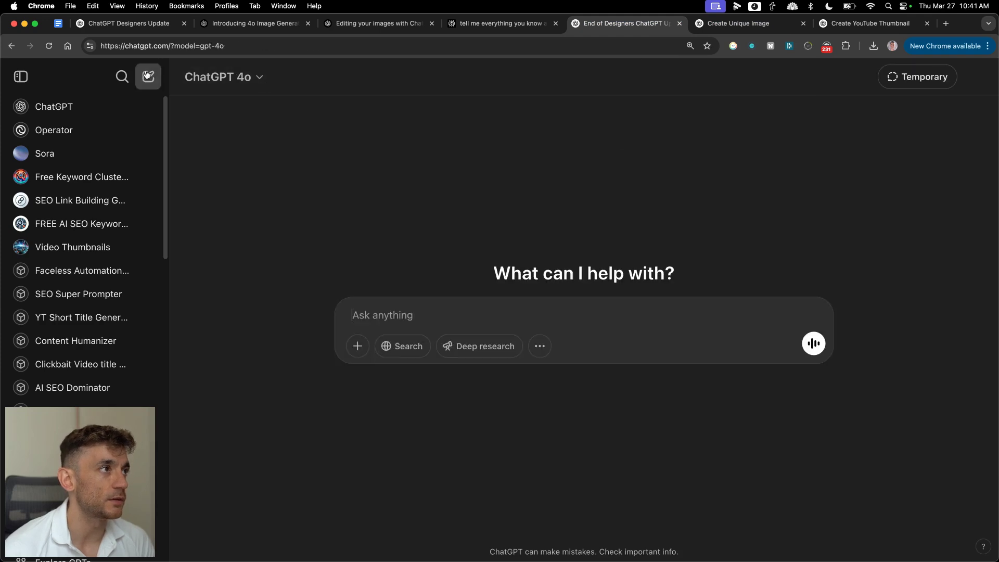
Step: Set the new 4o chat to Create image mode and open a new browser tab
click(536, 346)
click(583, 387)
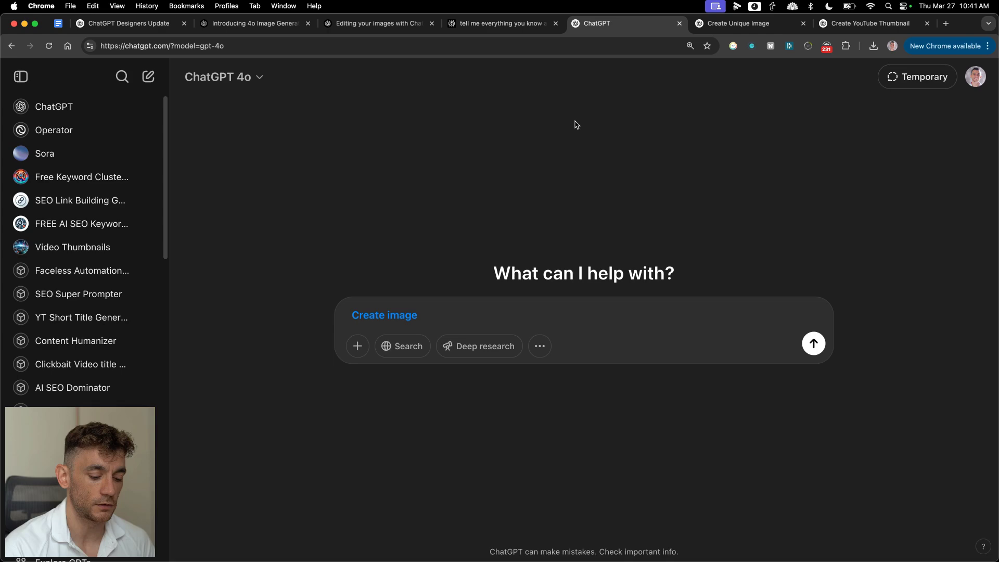
key(super+t)
Step: Load the YouTube channel's videos page in the new tab
text(you)
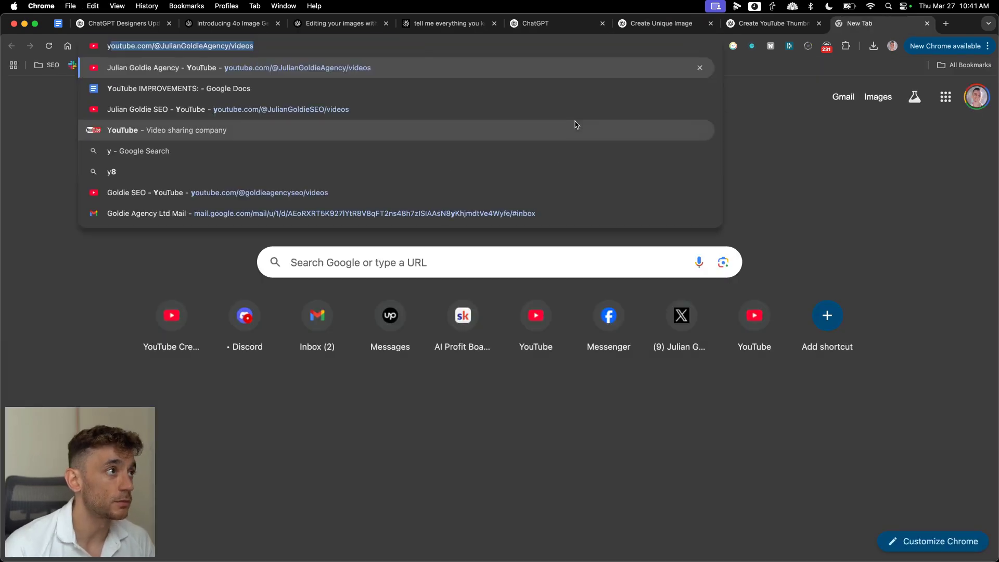
key(Return)
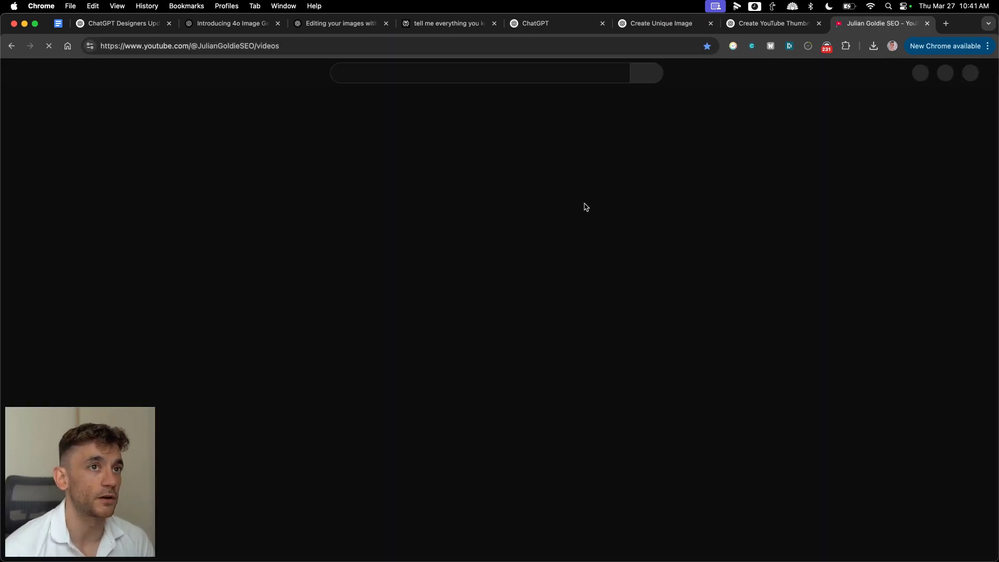
scroll(932, 312, down, 5)
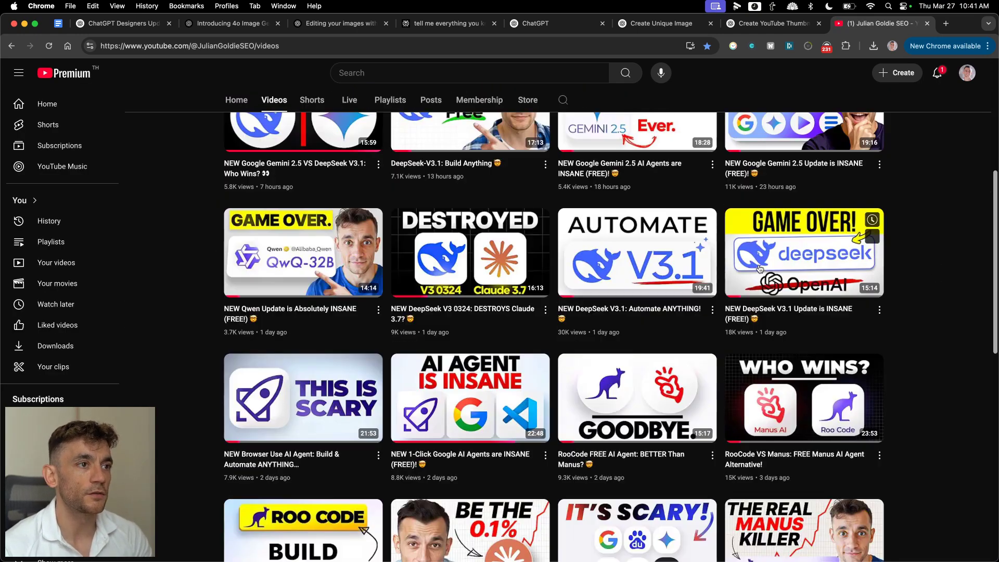
Step: Screenshot the AUTOMATE V3.1 thumbnail, copy the image, and return to ChatGPT
key(super+shift+4)
drag(553, 200, 915, 296)
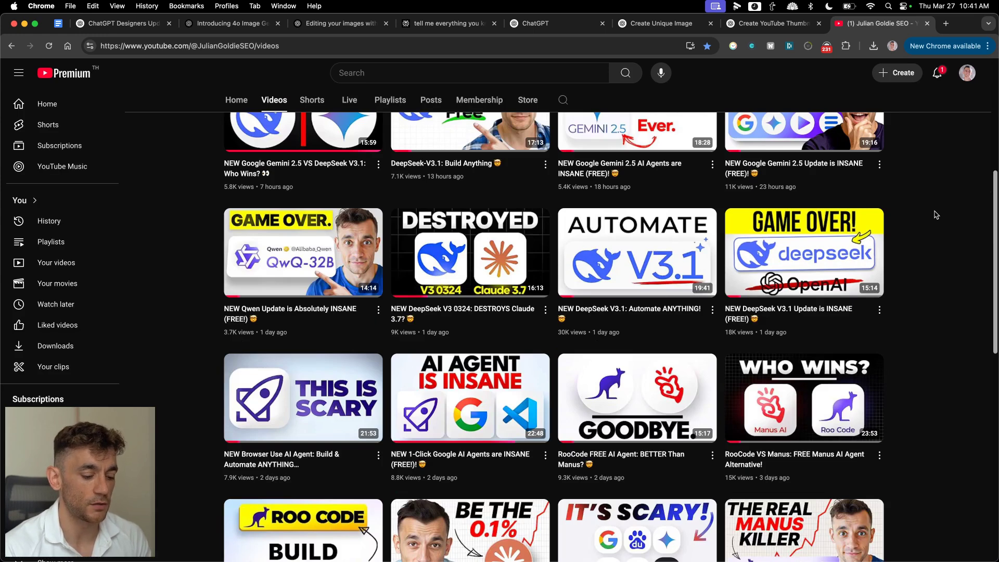
key(super+shift+4)
drag(550, 198, 717, 286)
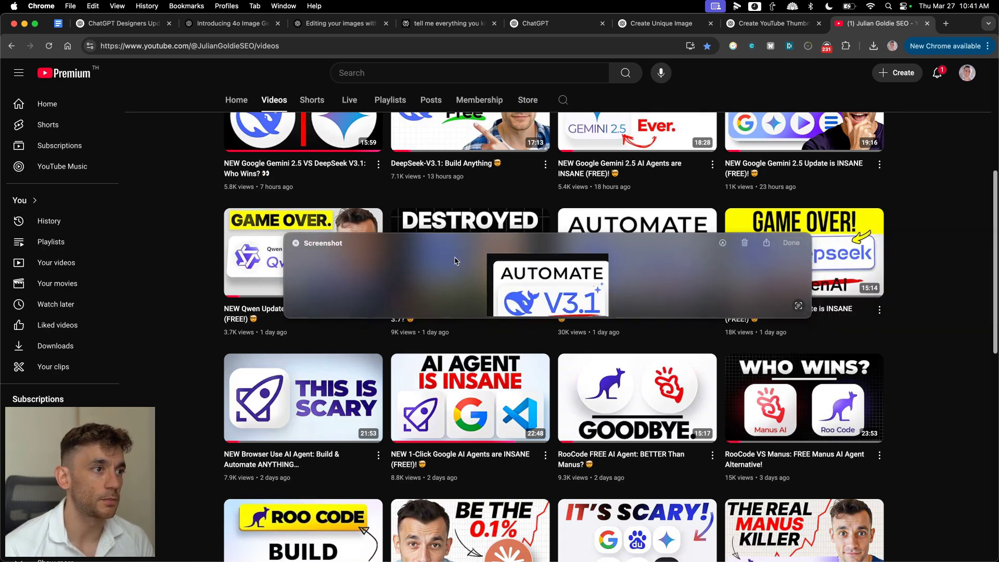
right_click(513, 306)
click(565, 314)
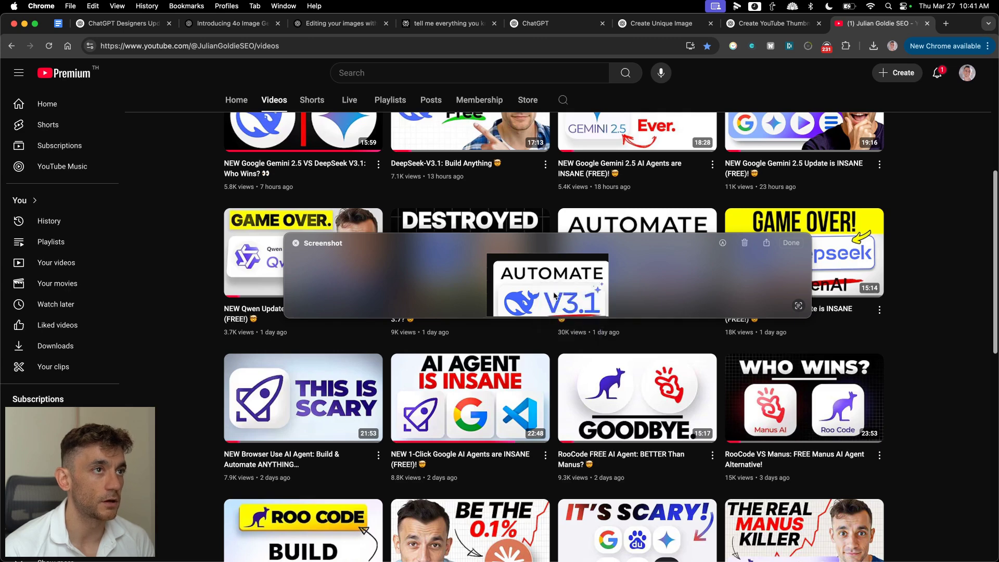
click(559, 32)
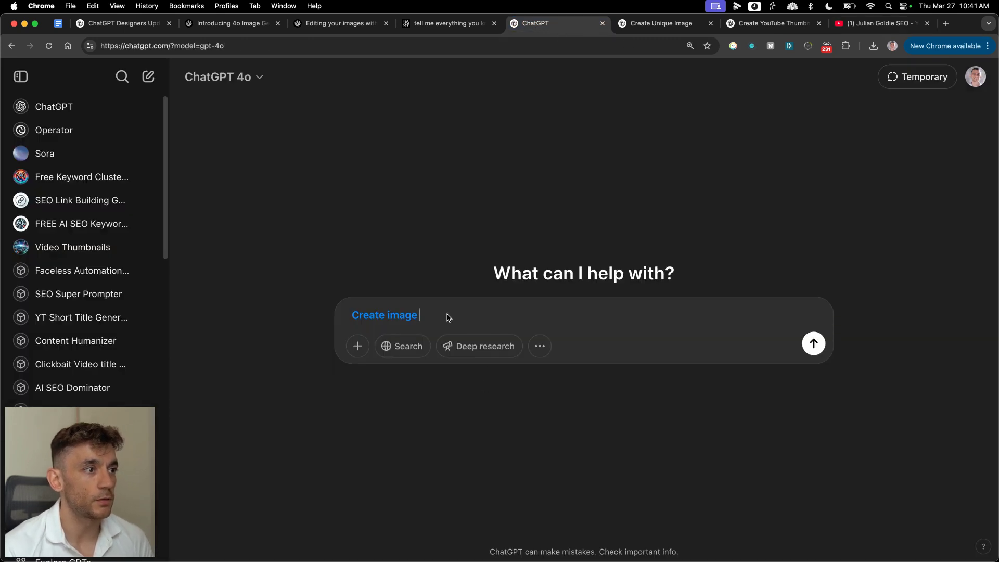
Step: Paste the AUTOMATE screenshot and send 'just make this slightly brighter + more shocking'
key(super+v)
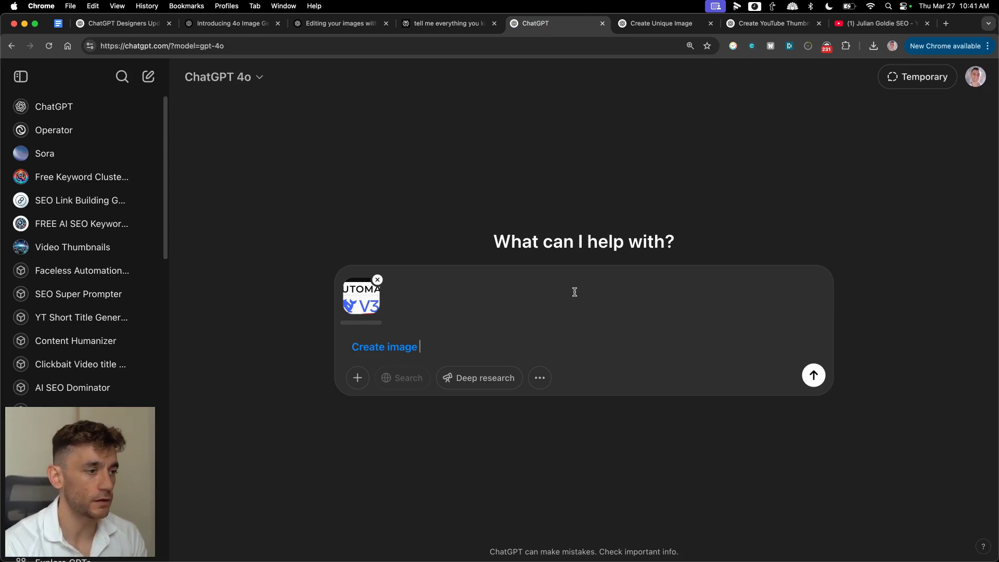
text(just ma)
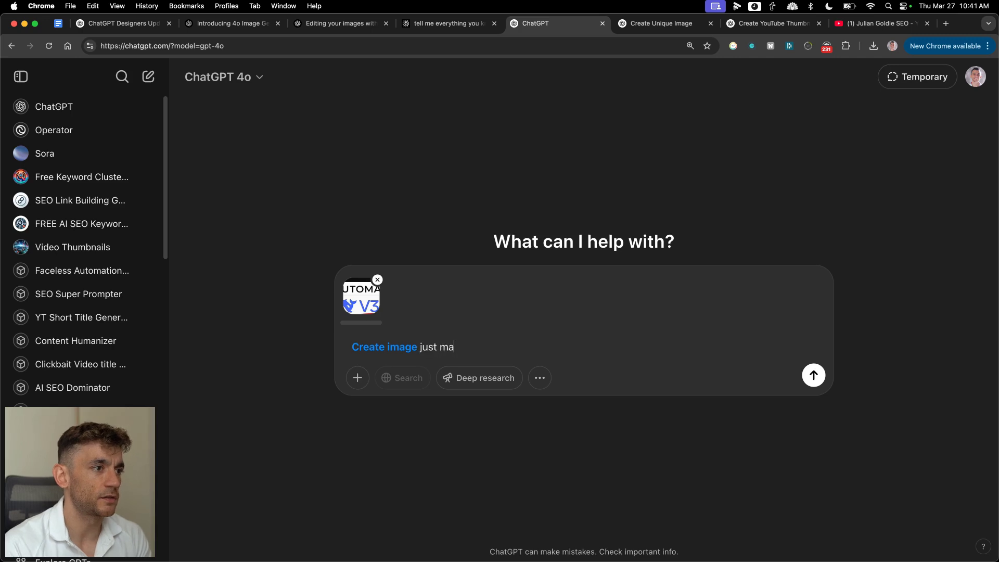
text(ke this slightly bri)
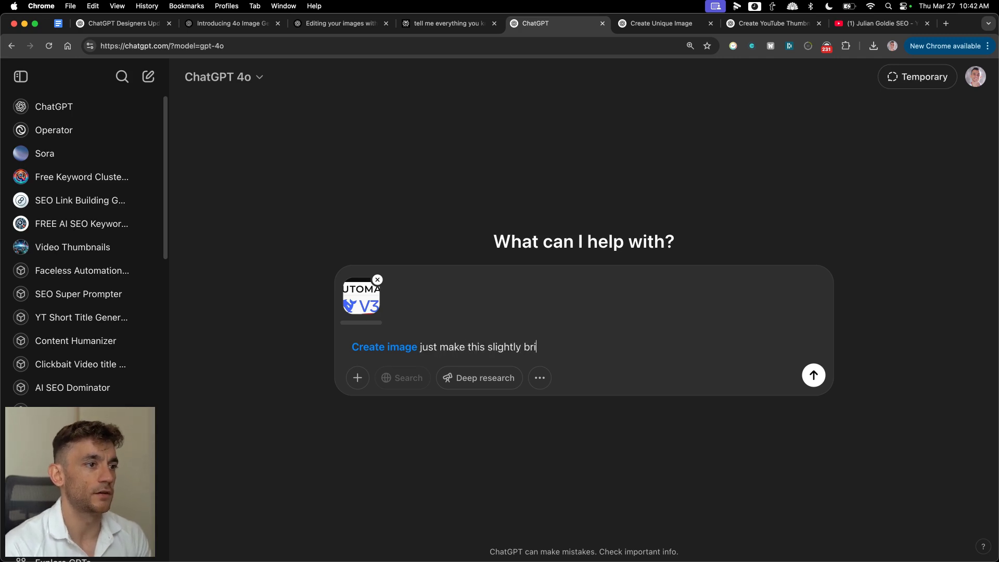
text(ghter + morein)
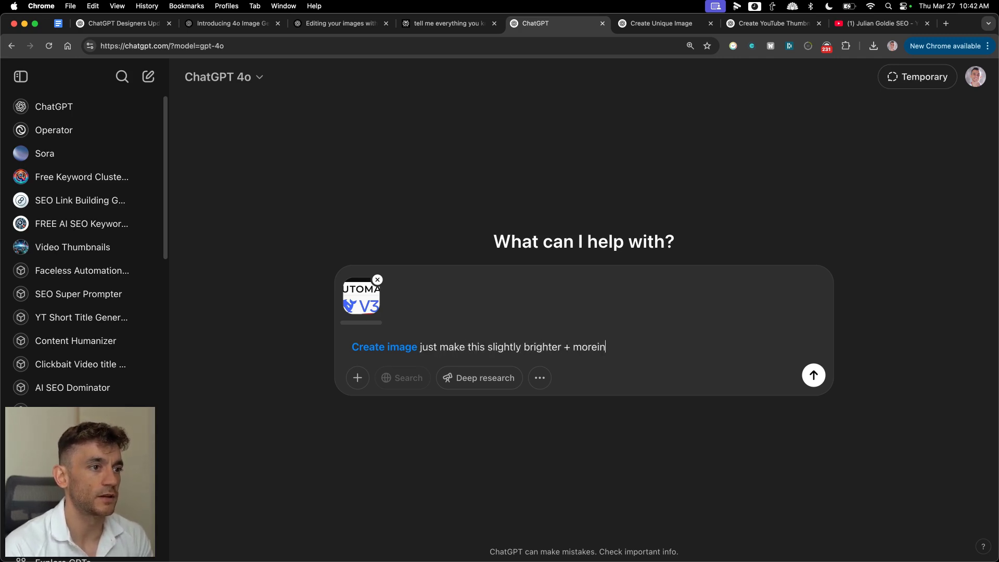
key(BackSpace)
key(BackSpace)
text( interesting)
key(alt+BackSpace)
text(shocking)
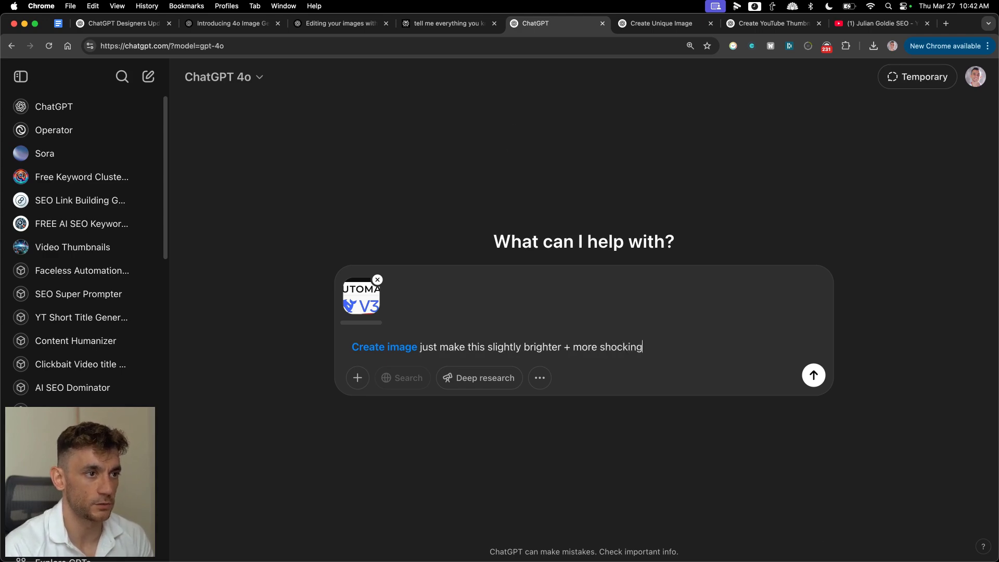
key(Return)
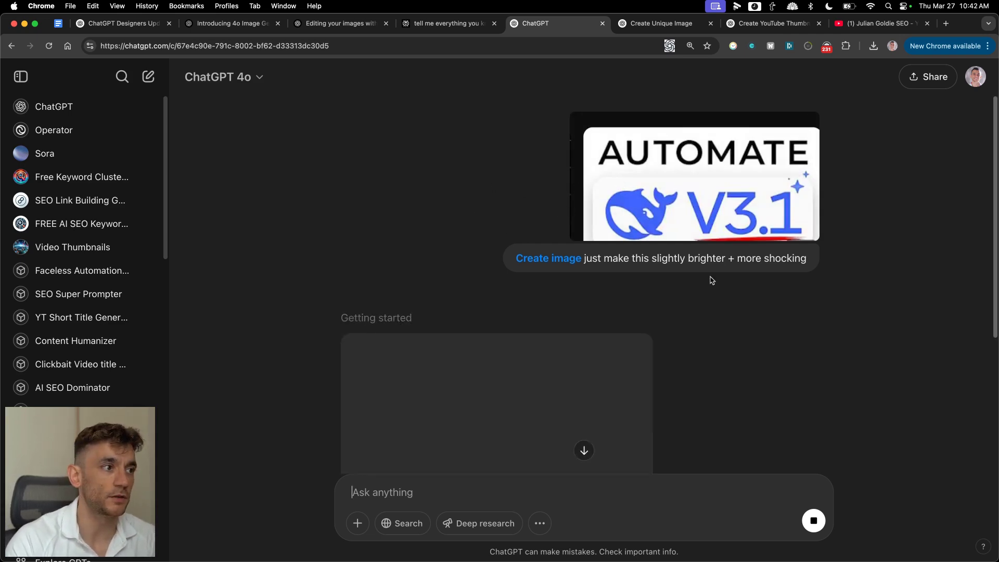
scroll(509, 305, down, 4)
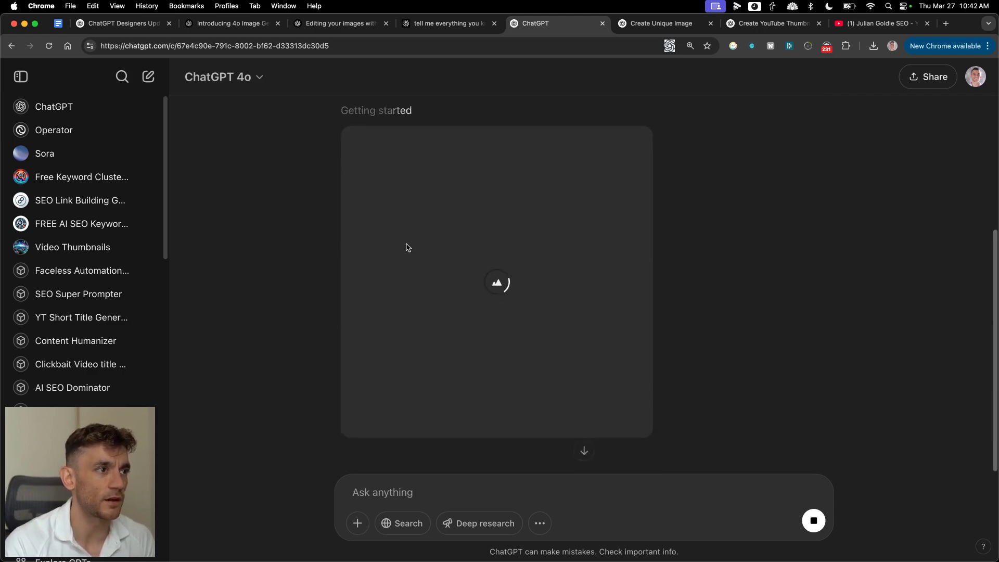
scroll(453, 237, up, 5)
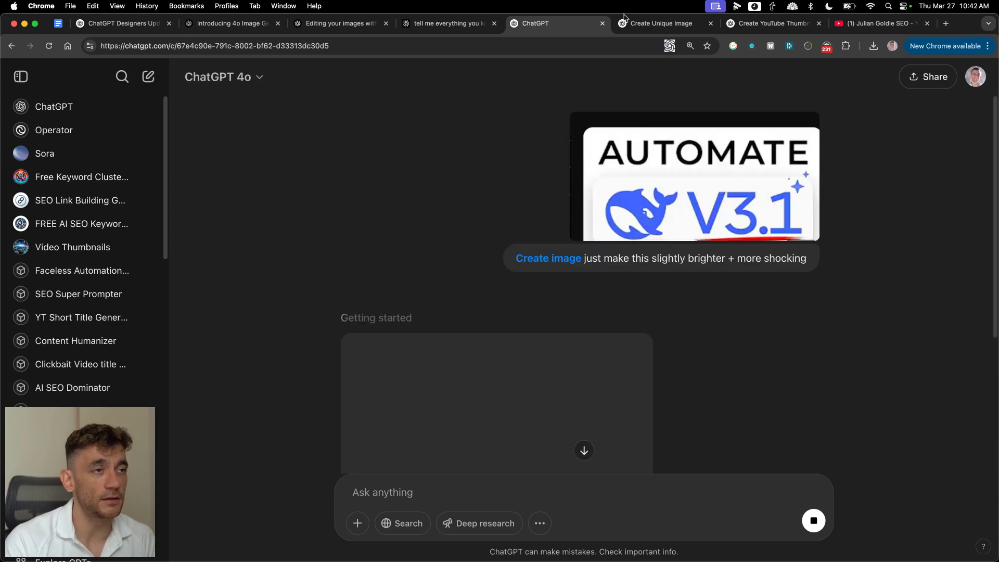
scroll(647, 277, down, 5)
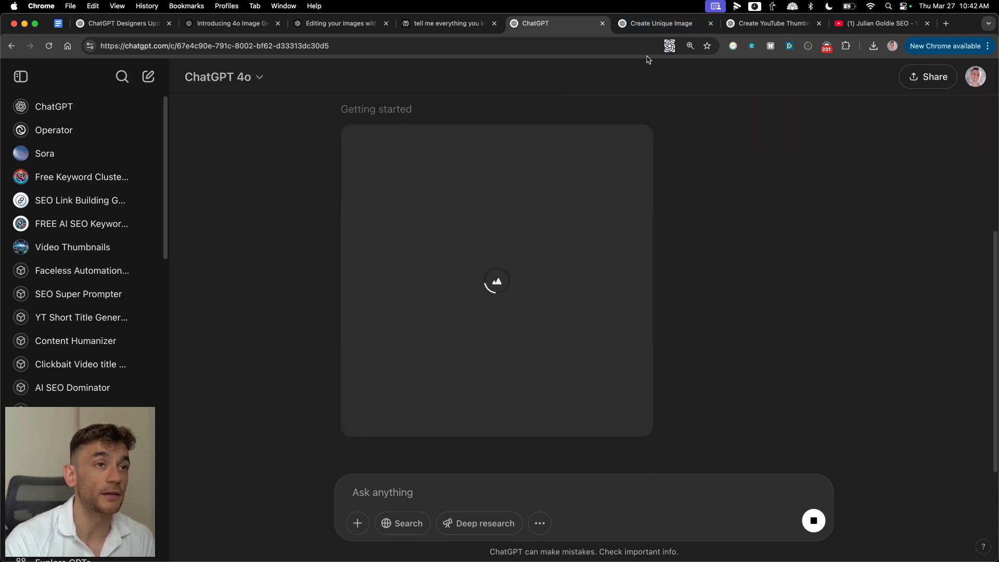
Step: Open the Introducing 4o Image Generation article and scroll to its Whiteboard session examples
click(445, 24)
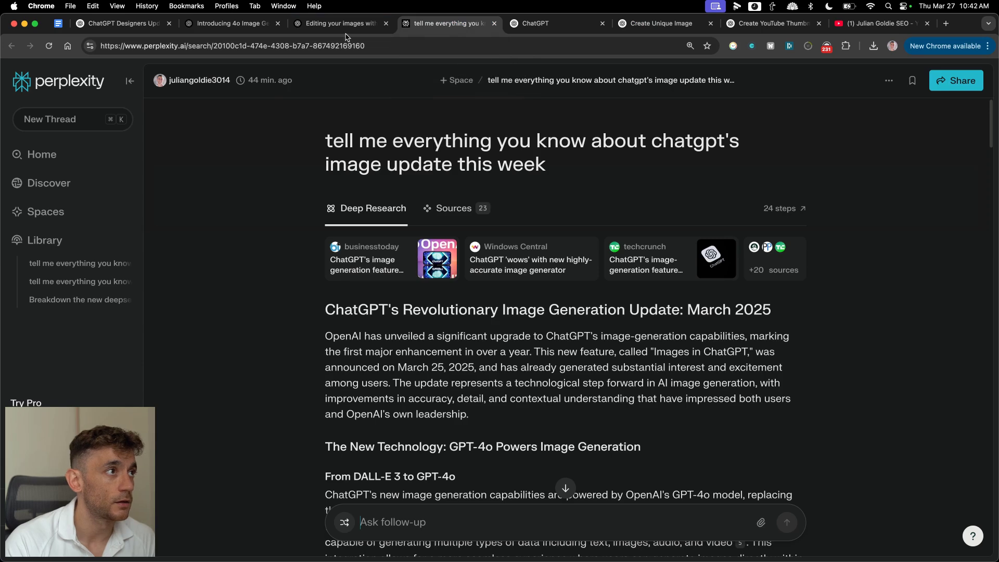
click(241, 24)
scroll(439, 257, down, 5)
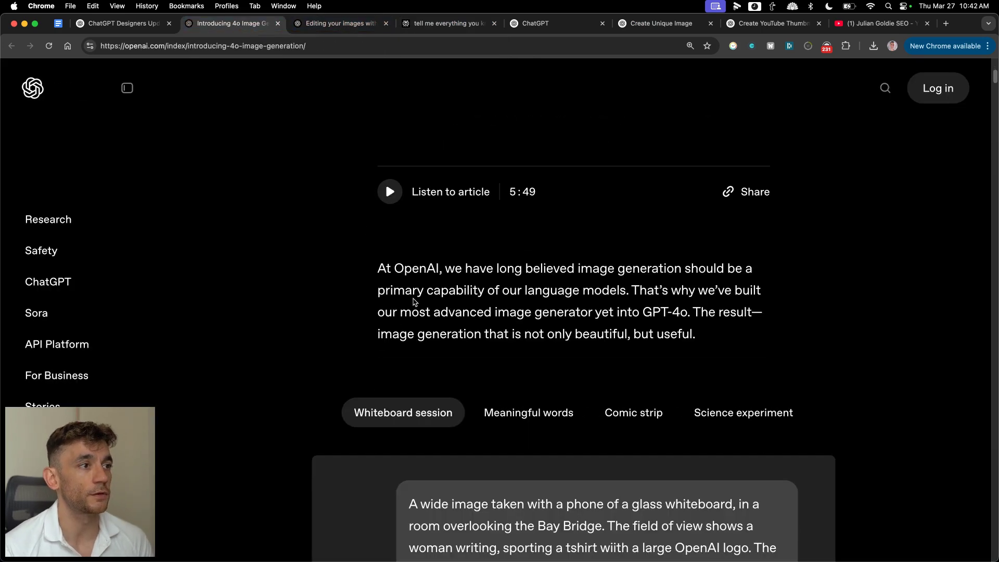
scroll(451, 270, down, 5)
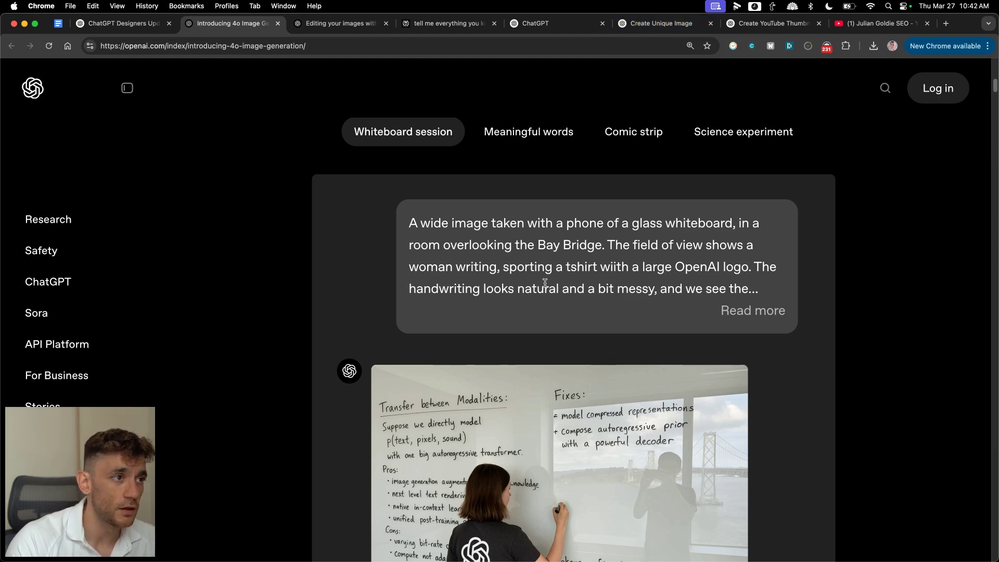
scroll(632, 385, down, 5)
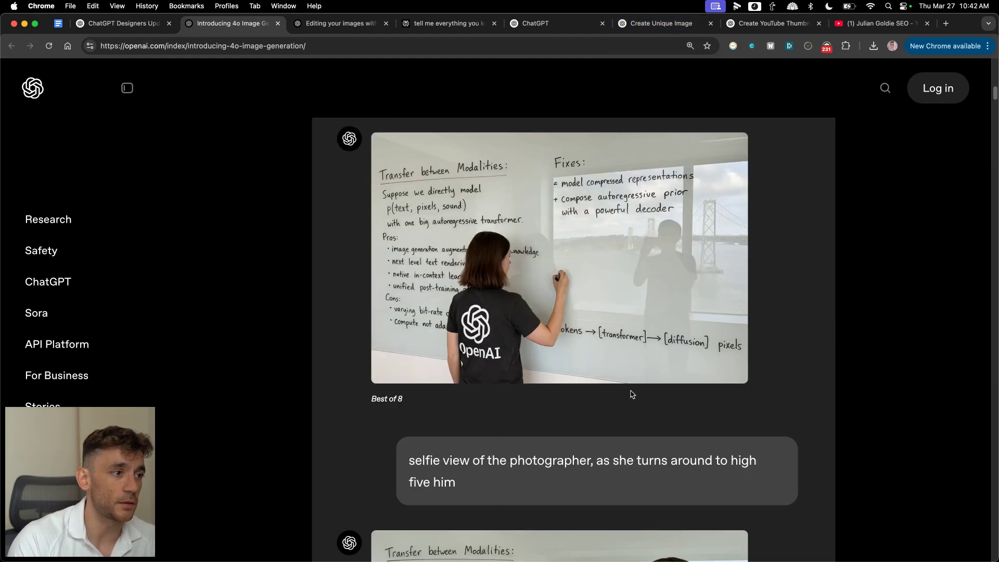
scroll(632, 395, up, 2)
scroll(633, 372, up, 4)
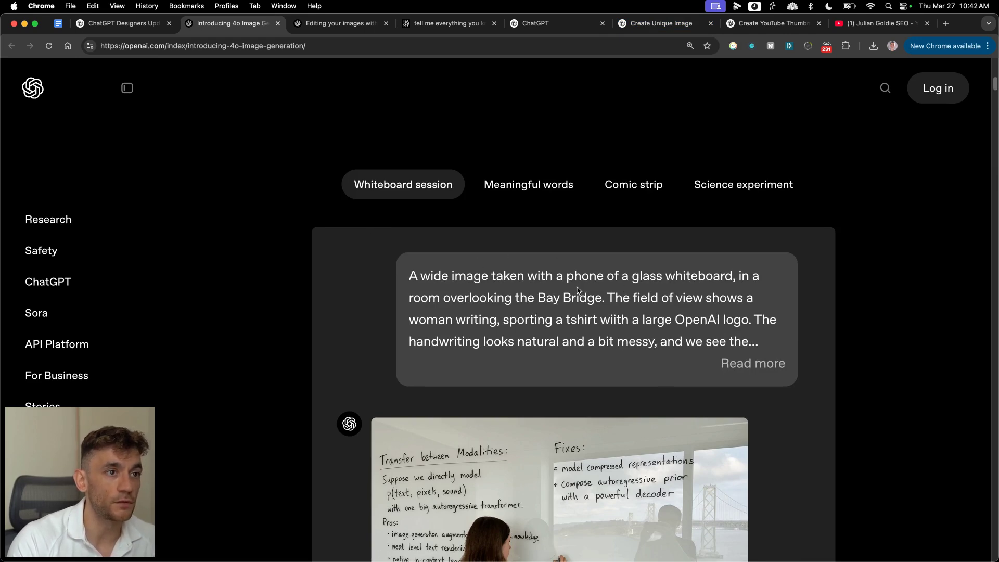
Step: Browse the high-five examples, then return to the ChatGPT chat rendering the brighter AUTOMATE image
scroll(506, 318, down, 1)
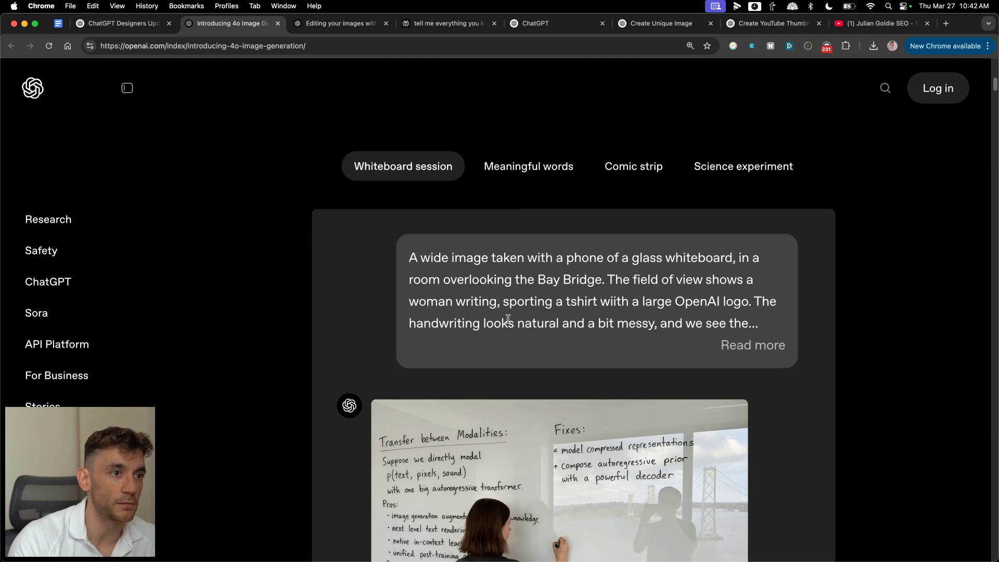
scroll(630, 271, down, 6)
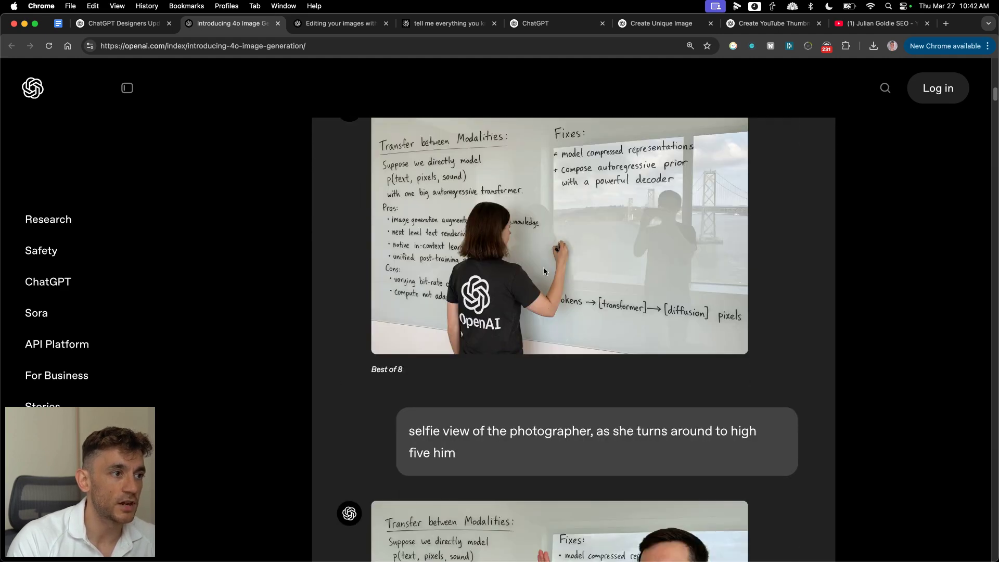
scroll(479, 324, down, 4)
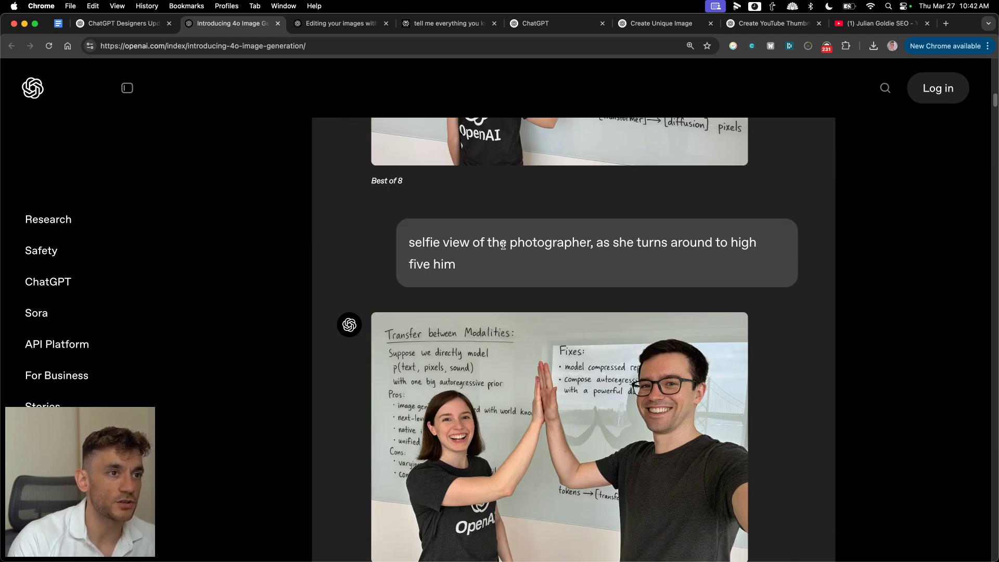
scroll(456, 246, down, 3)
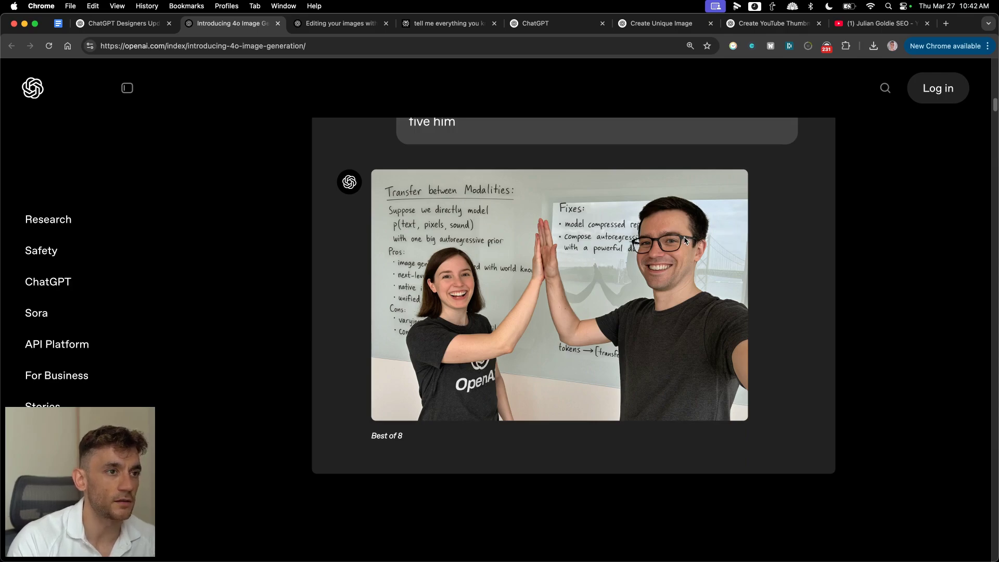
scroll(455, 273, up, 8)
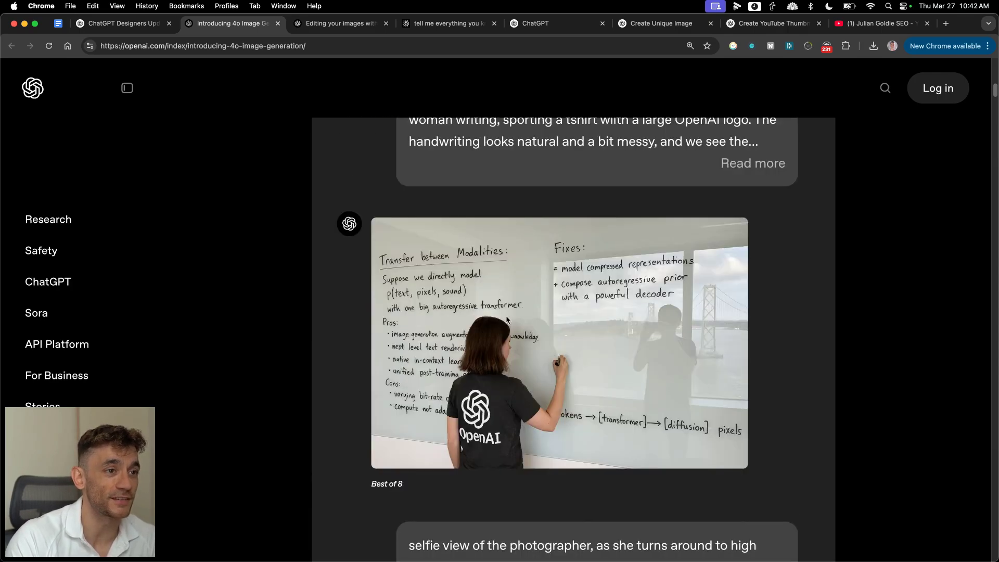
scroll(510, 326, down, 6)
scroll(510, 329, down, 5)
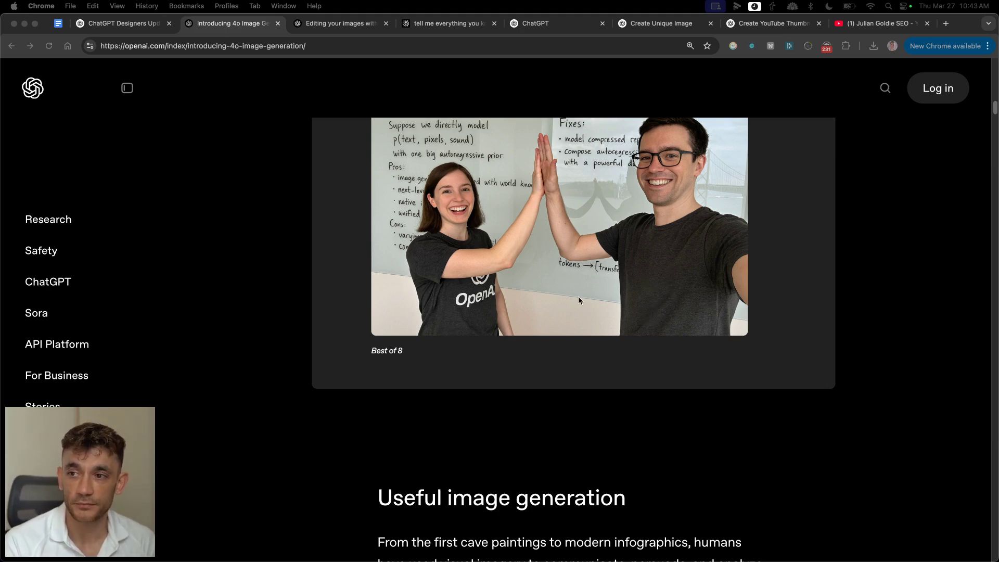
scroll(478, 362, down, 7)
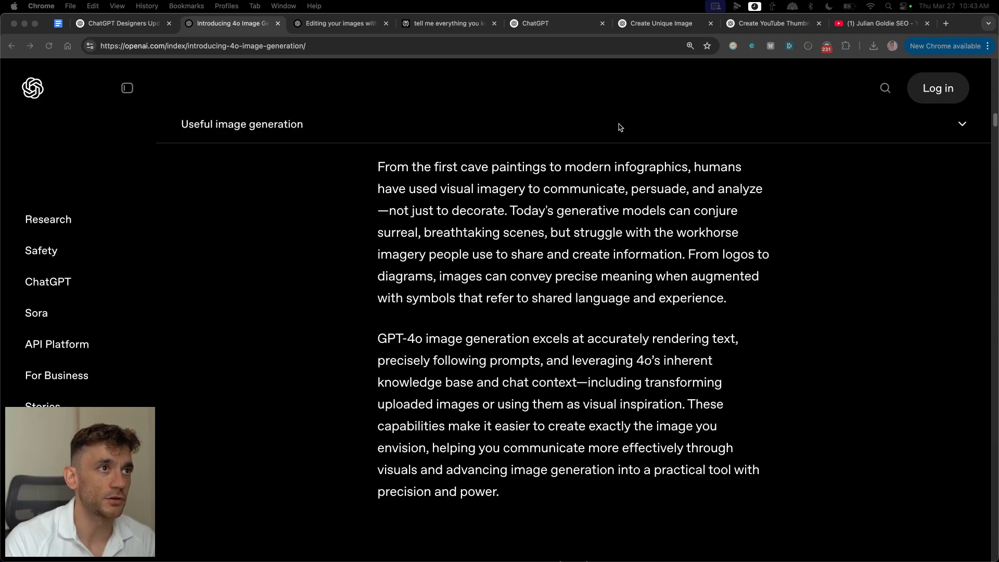
scroll(474, 100, up, 1)
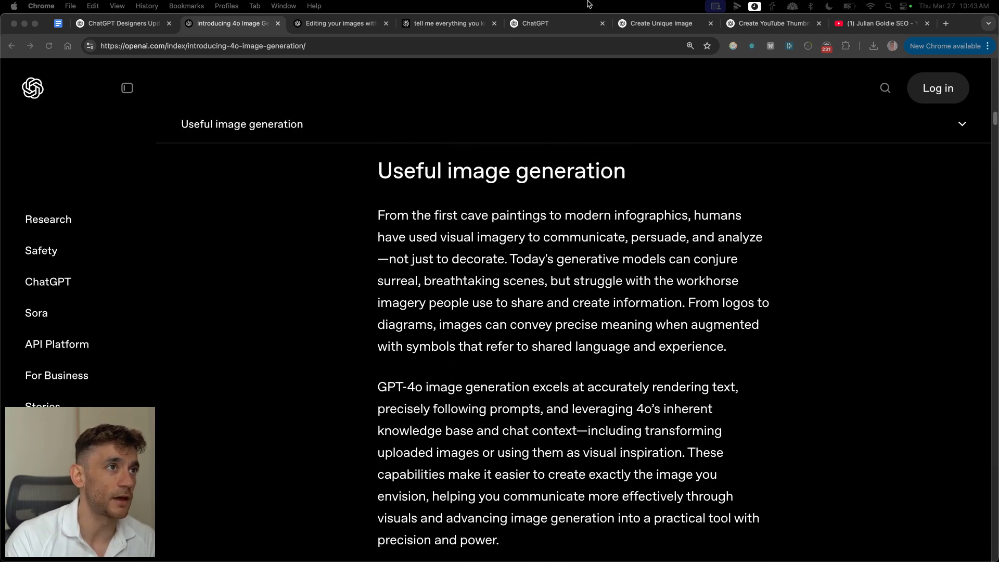
click(551, 23)
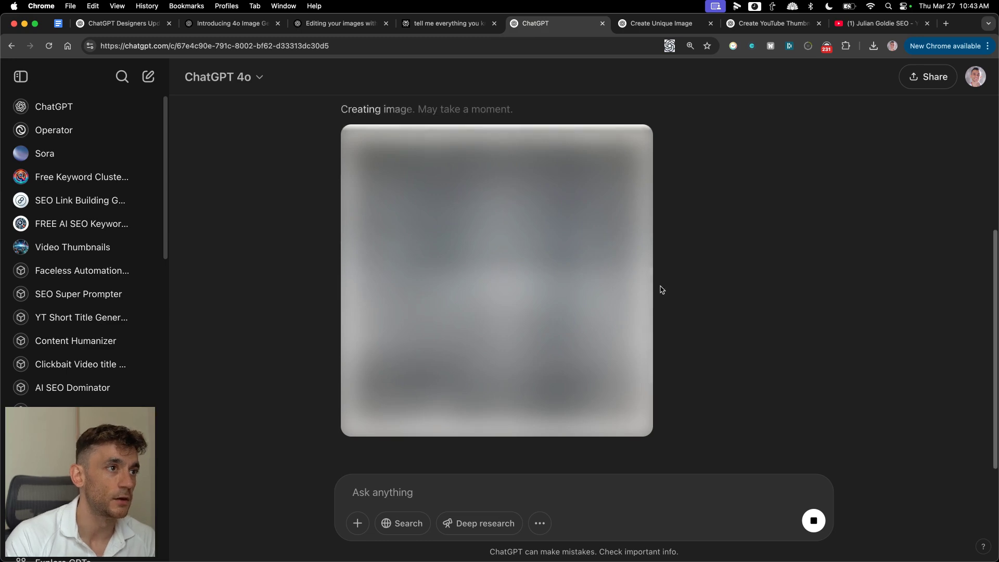
scroll(661, 290, up, 4)
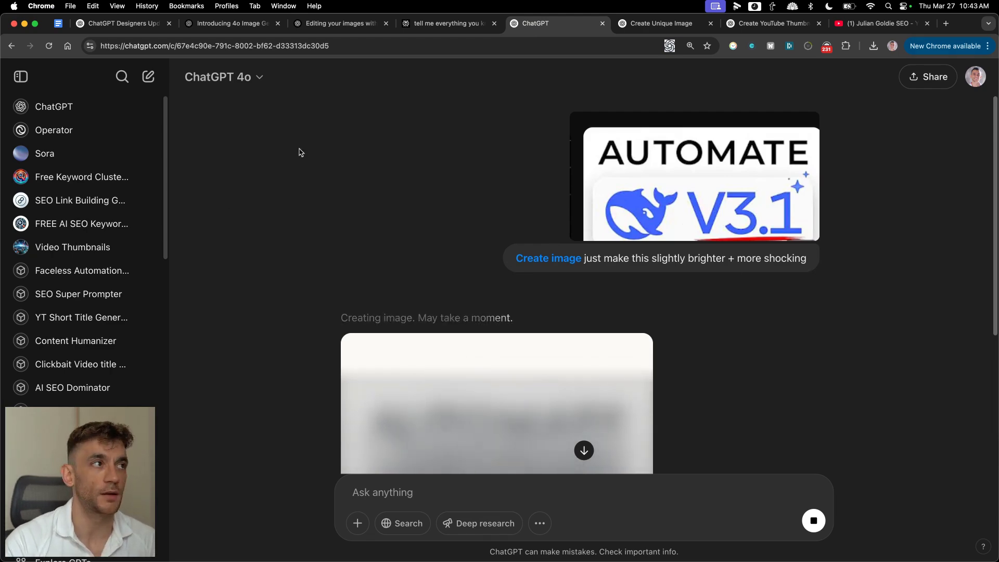
Step: Highlight the opening lines of the Useful image generation paragraph, then check the Link Building Mastery chat
click(242, 28)
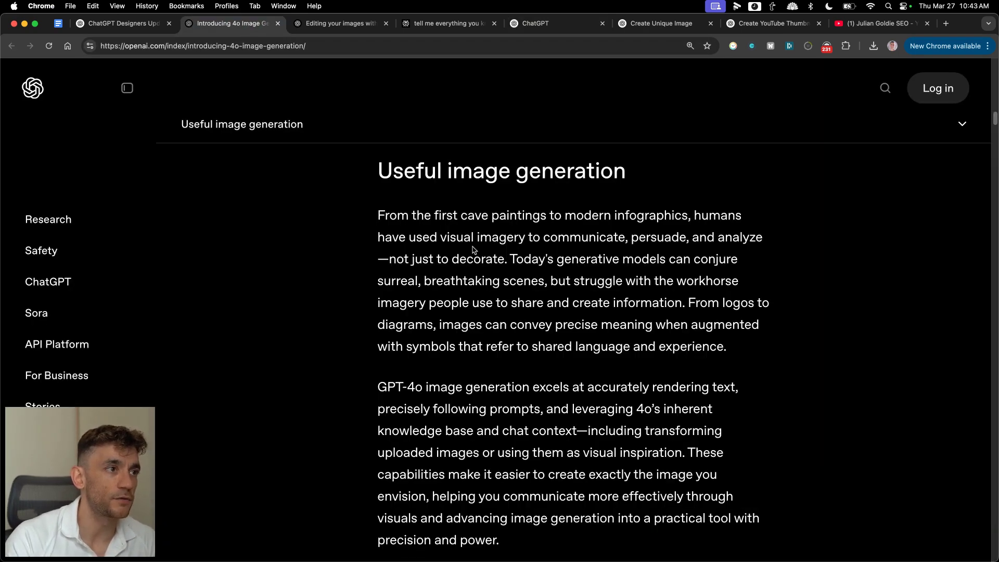
scroll(465, 187, down, 1)
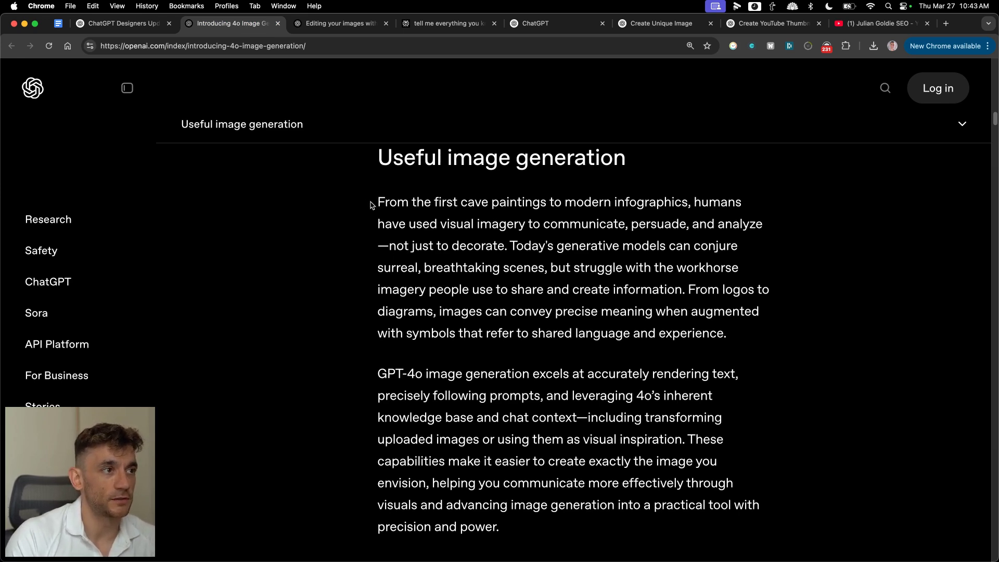
drag(371, 204, 784, 230)
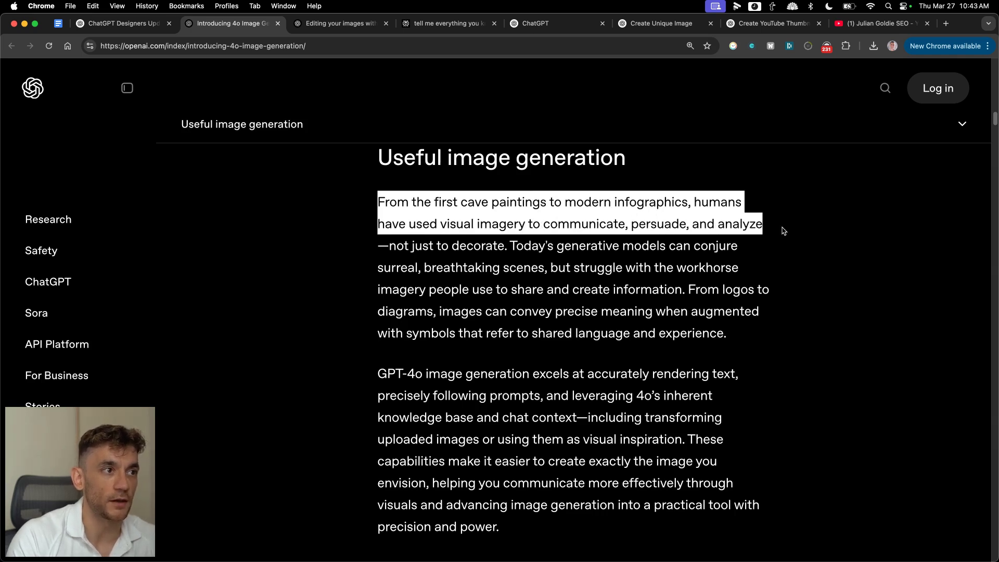
click(659, 23)
Step: Review the Create Unique Image and Create YouTube Thumbnail chats, then enlarge the finished AUTOMATE V3.1 image
scroll(603, 317, up, 10)
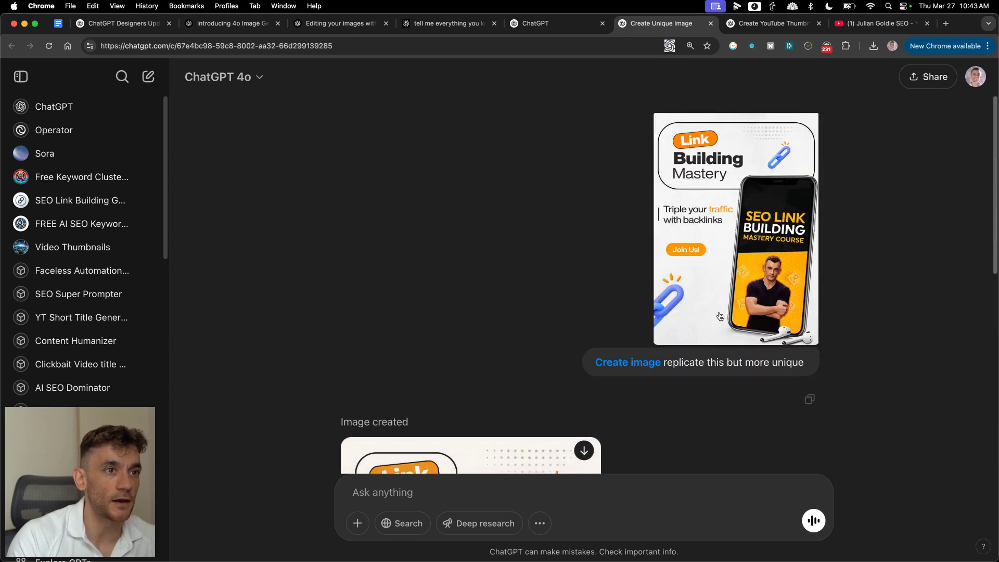
click(776, 23)
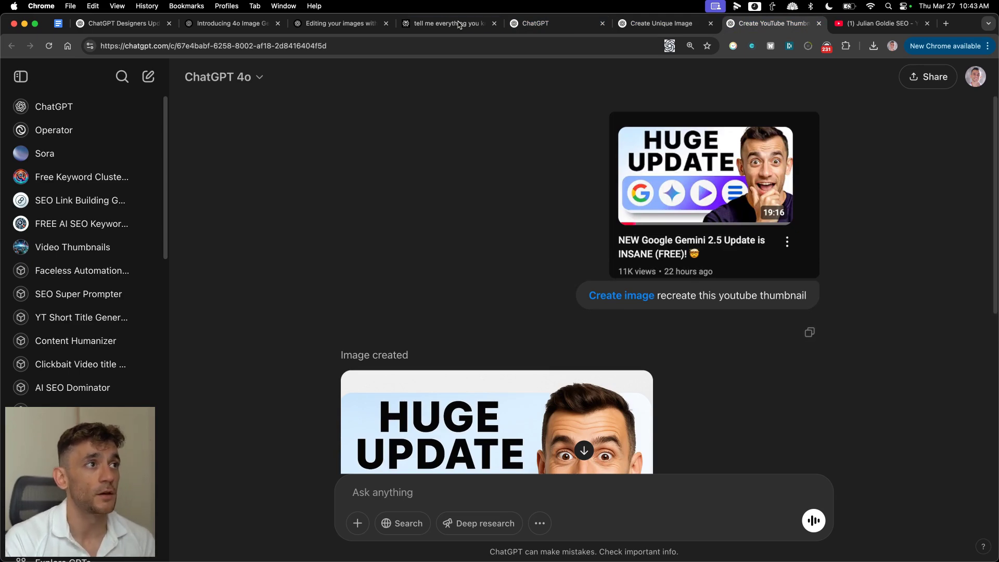
click(539, 26)
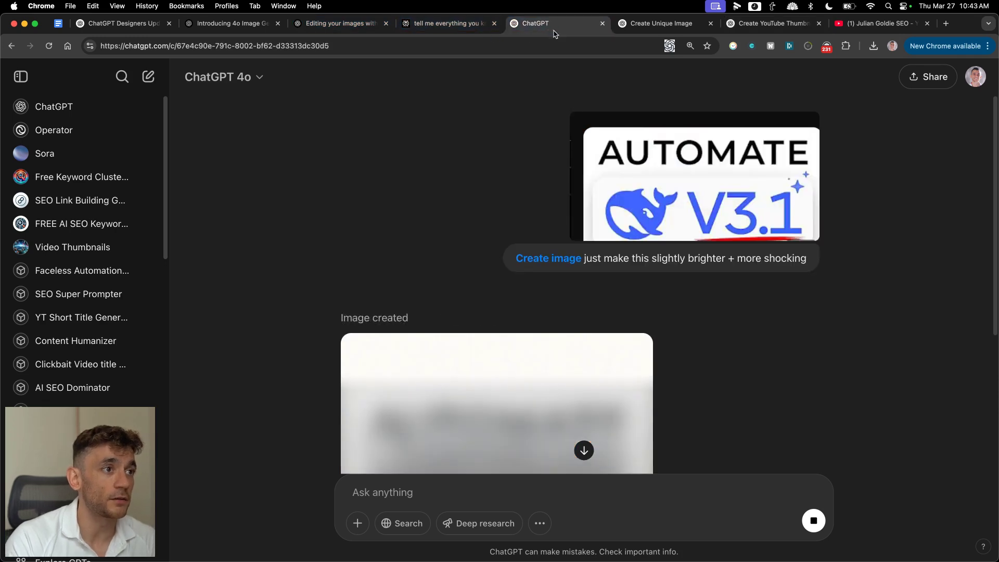
scroll(623, 272, down, 4)
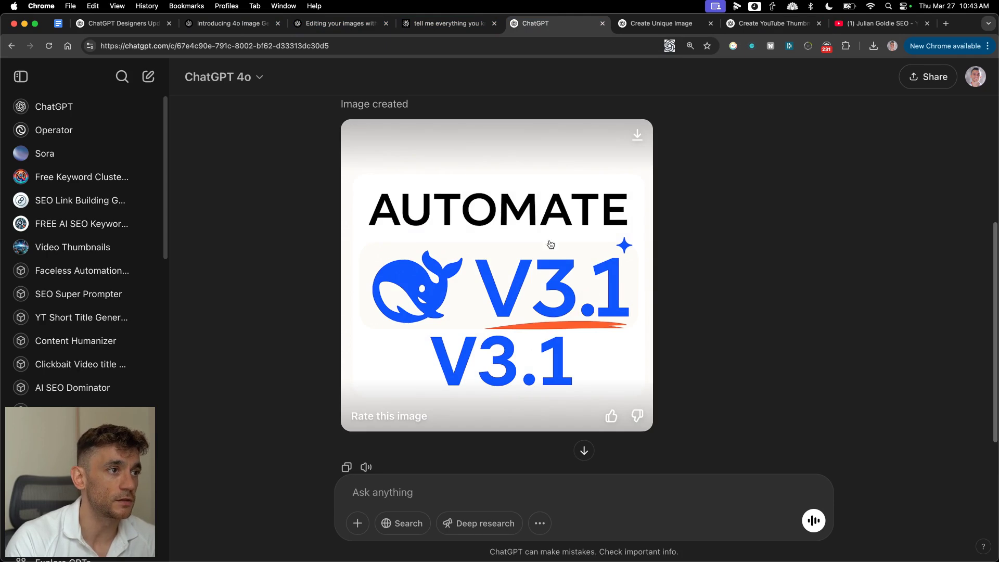
scroll(550, 244, up, 4)
scroll(589, 297, down, 4)
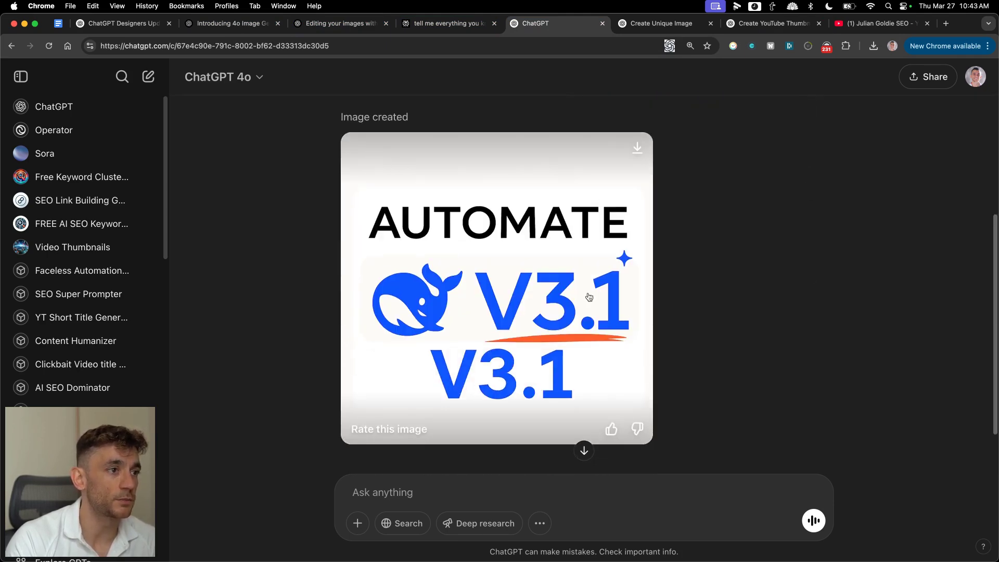
click(589, 297)
Step: Ask ChatGPT to change the bottom v3.1 to "We're Cooked" in red text
click(827, 351)
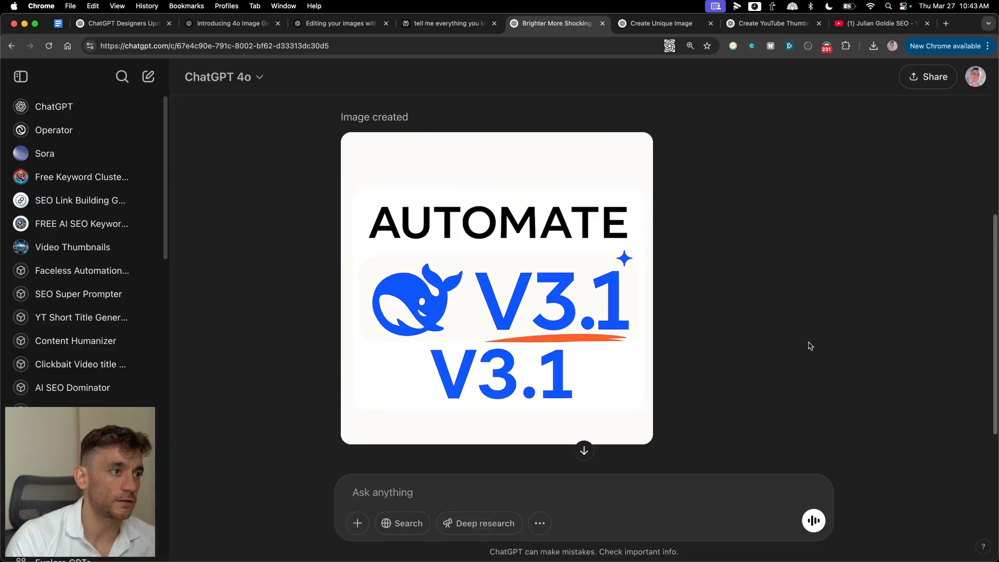
click(539, 495)
text(Cha)
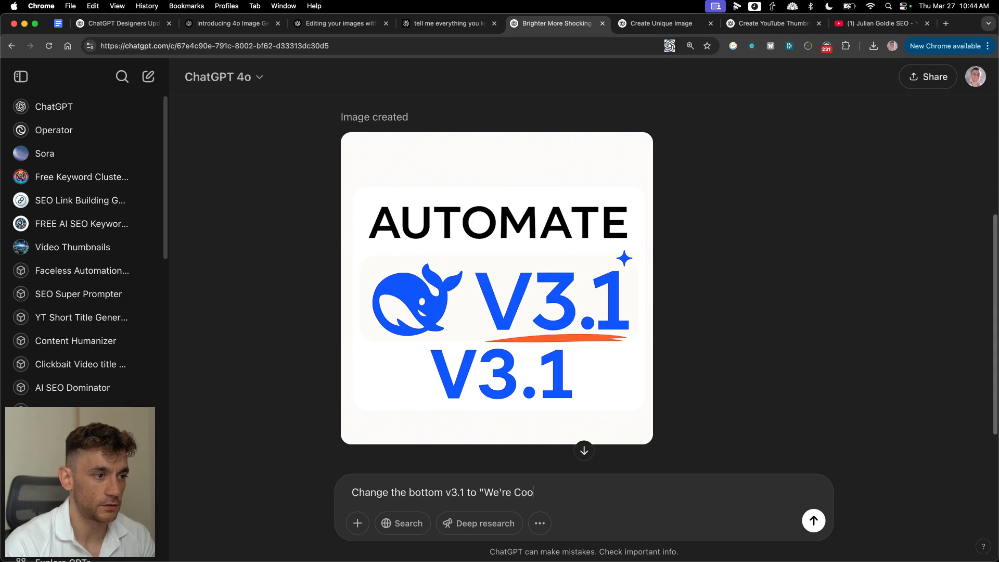
text(ked")
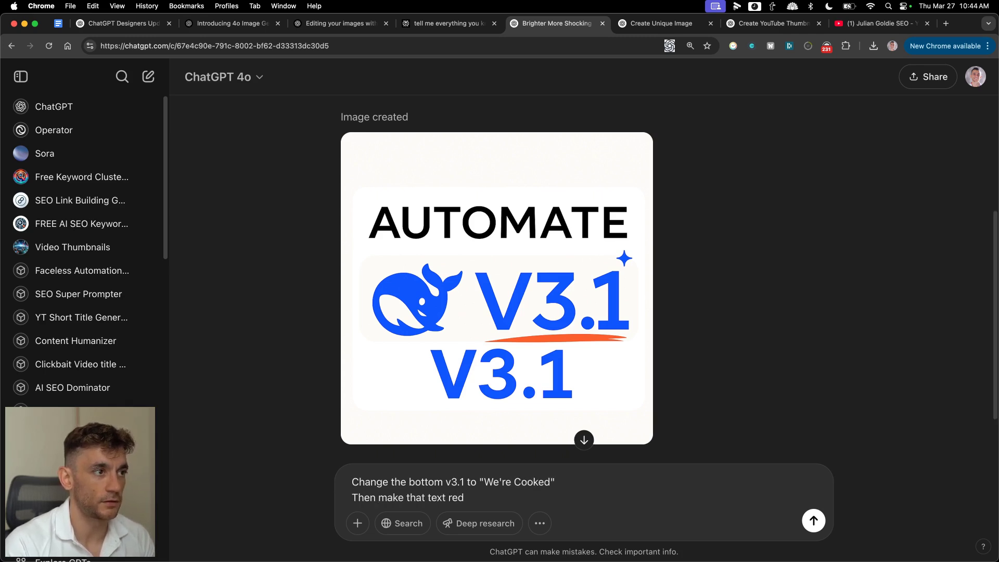
key(Return)
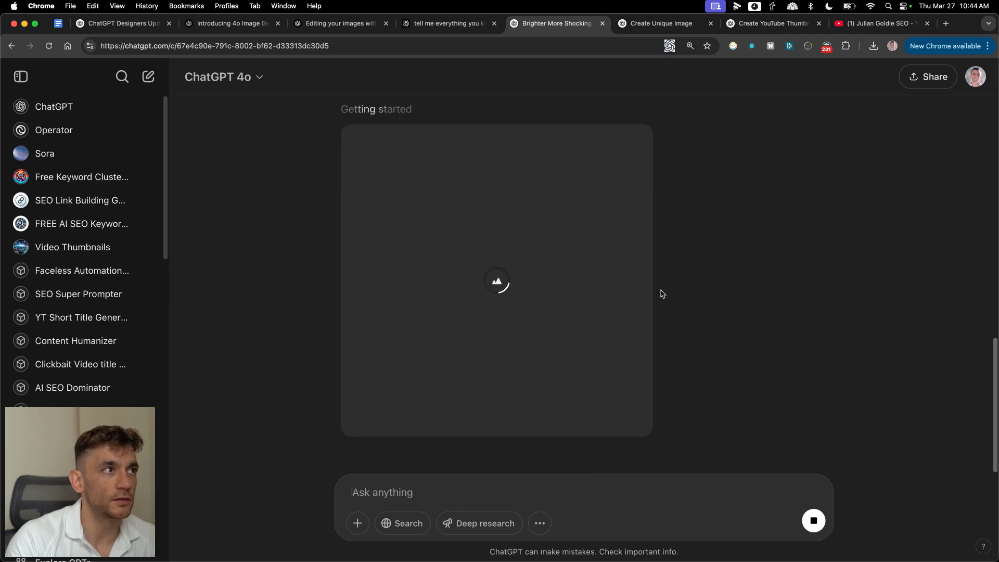
scroll(577, 260, up, 10)
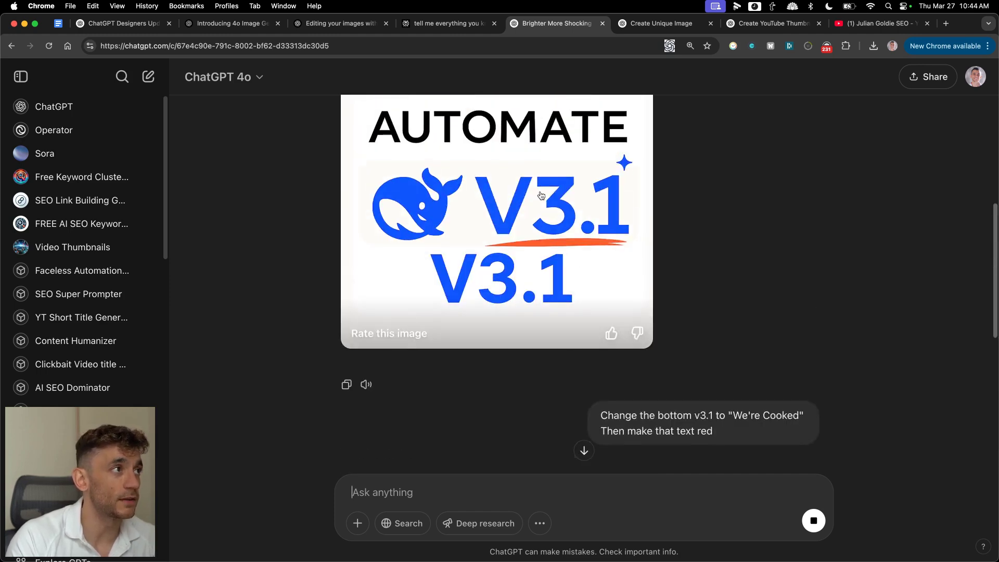
scroll(541, 209, down, 10)
scroll(515, 283, up, 10)
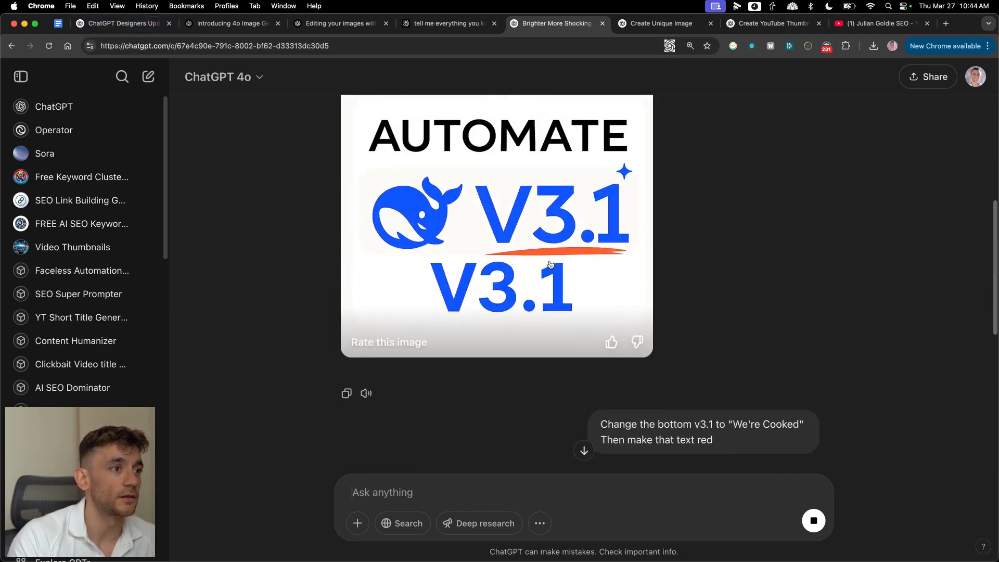
scroll(650, 333, down, 10)
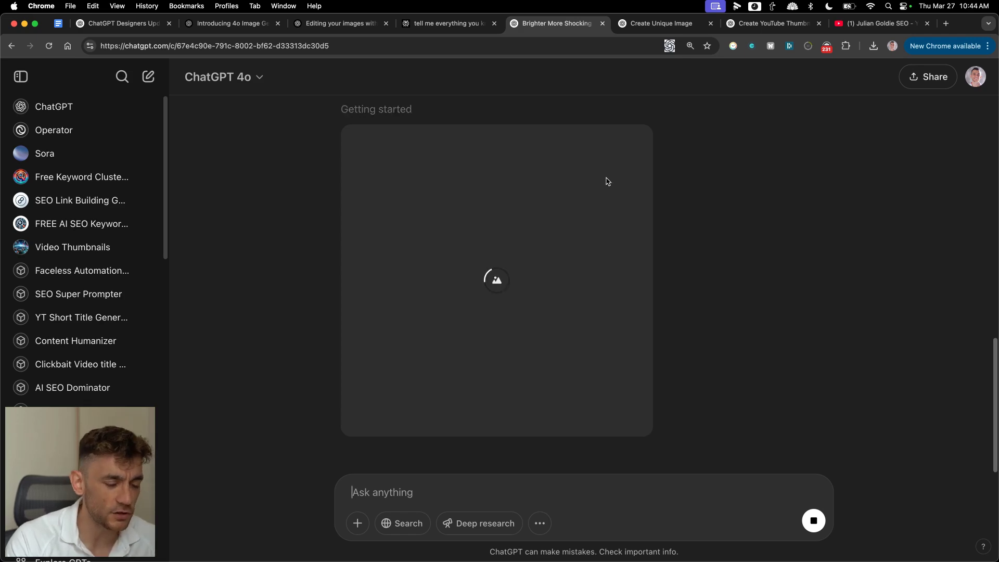
Step: Clear the article's paragraph highlight, then glance at the Link Building ad and YouTube thumbnail chats
click(240, 27)
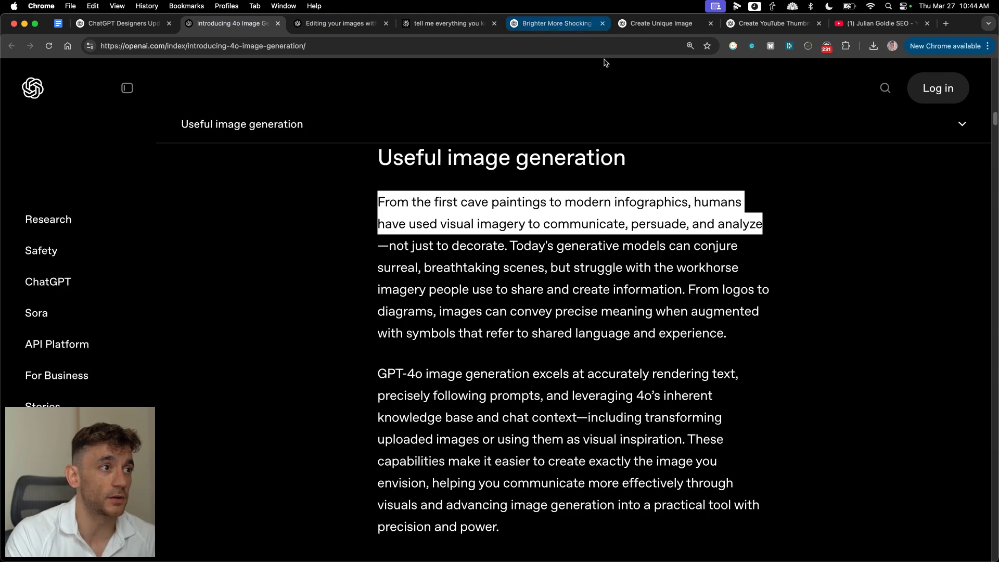
click(410, 283)
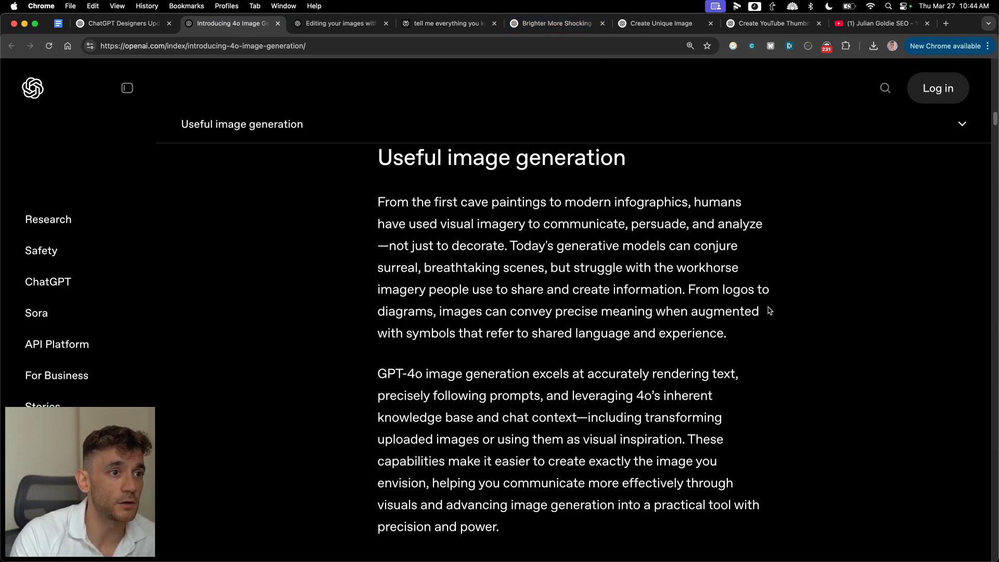
click(623, 16)
scroll(501, 268, down, 7)
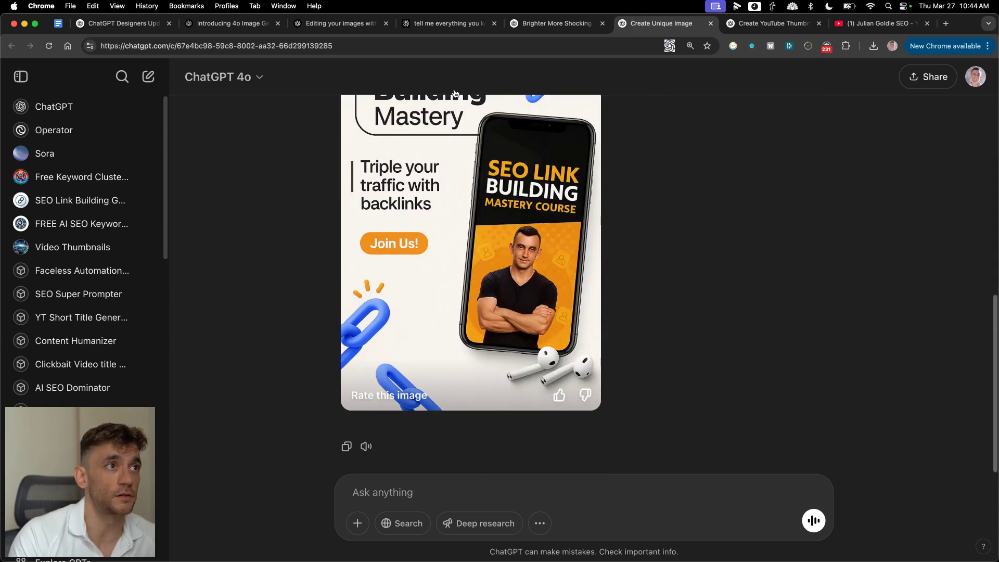
click(770, 24)
scroll(697, 412, down, 3)
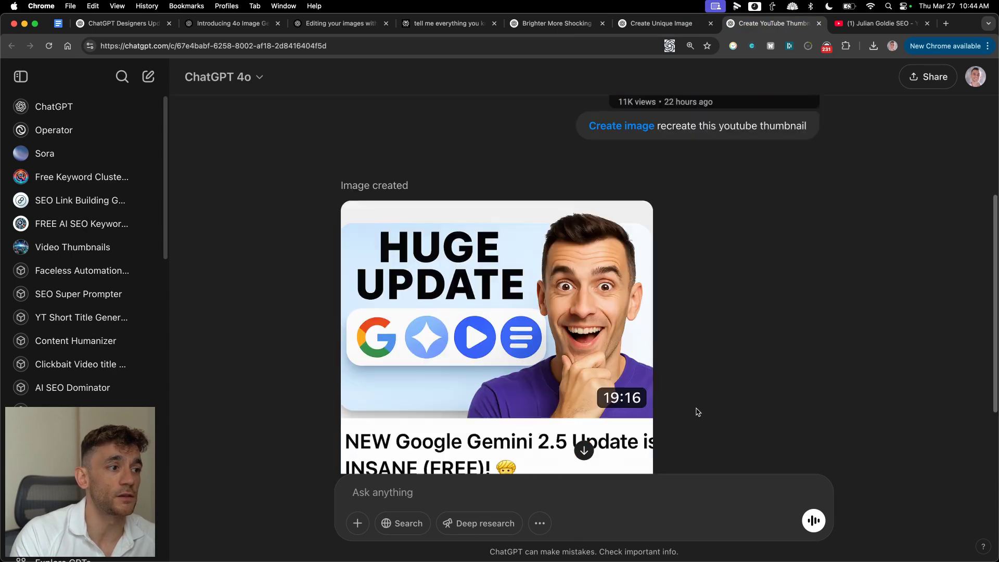
scroll(697, 412, down, 3)
Step: Watch the AUTOMATE V3.1 image regenerate in the Brighter More Shocking chat
click(531, 29)
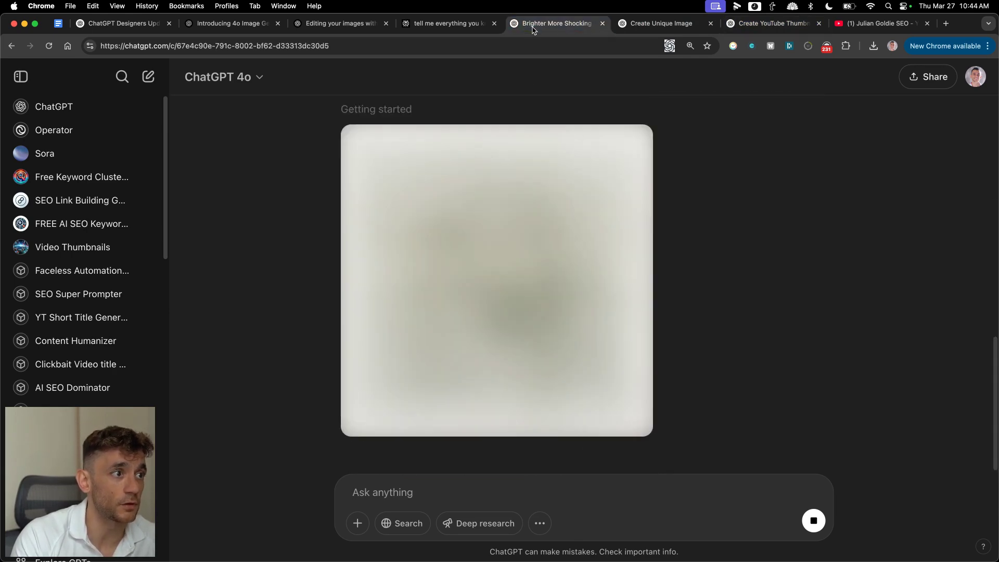
scroll(676, 239, up, 10)
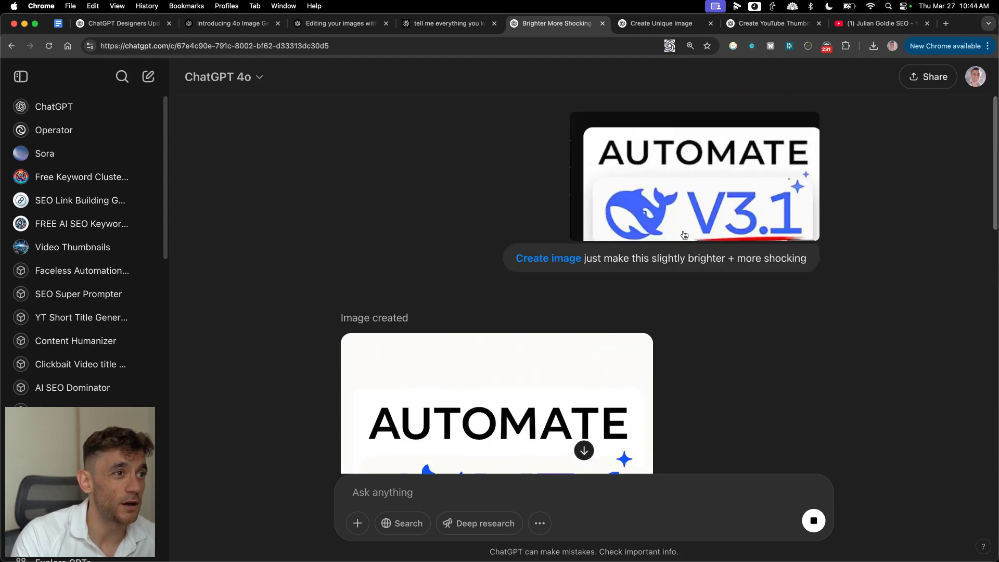
scroll(686, 252, down, 5)
scroll(691, 276, up, 3)
scroll(691, 308, down, 6)
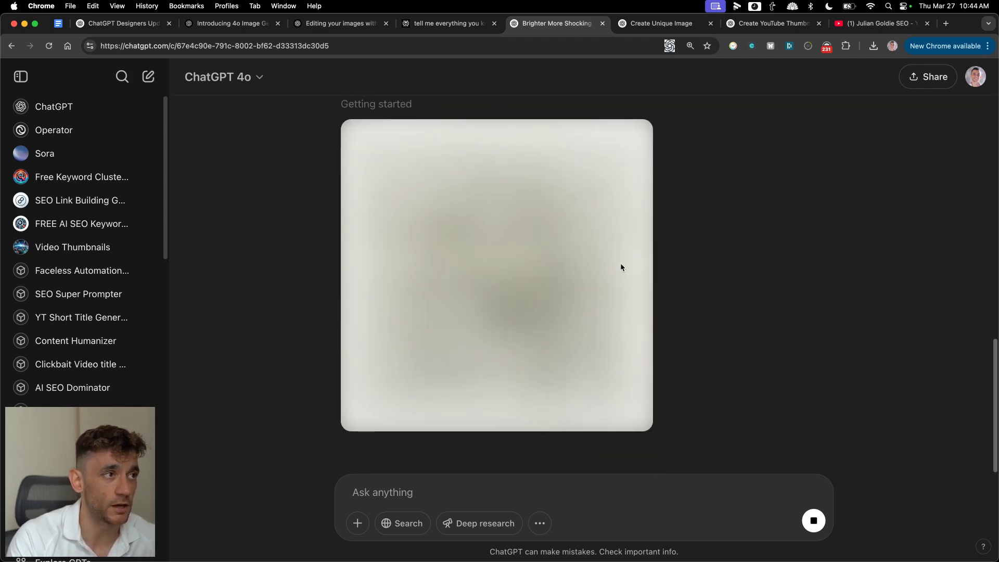
scroll(620, 265, up, 4)
scroll(665, 240, down, 5)
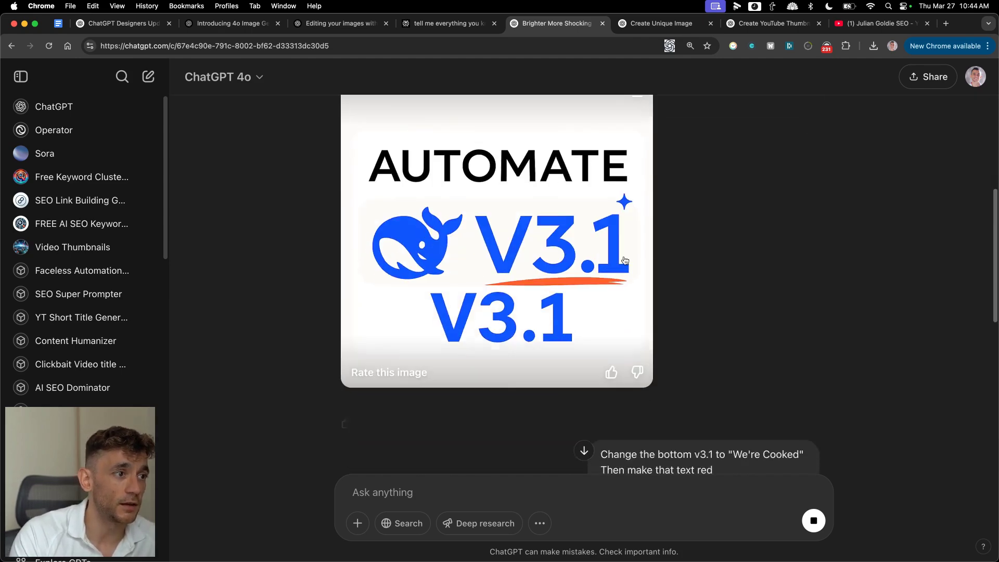
scroll(629, 270, down, 7)
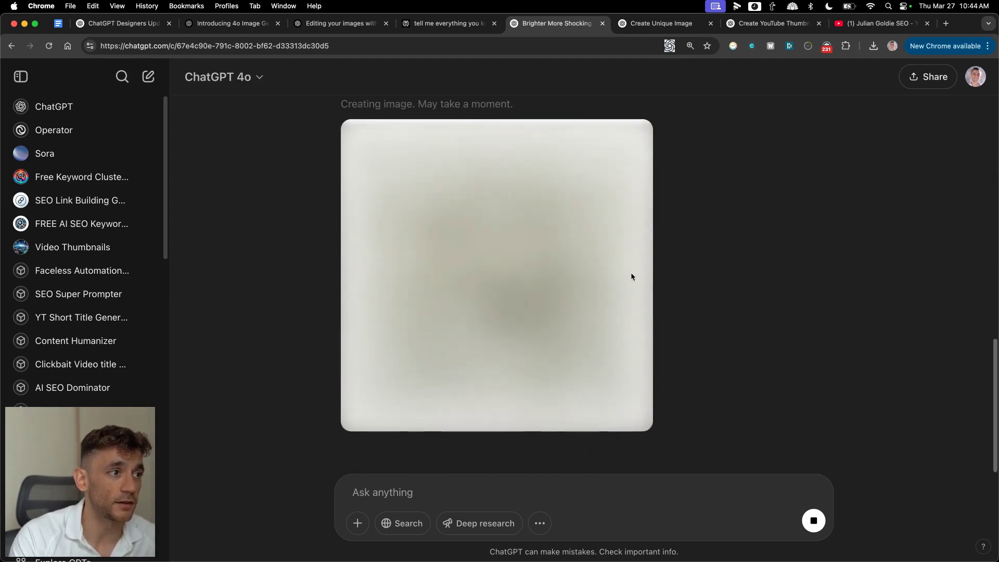
Step: Skim the 4o article, recheck the SEO ad and image chats, then return to the article
click(235, 30)
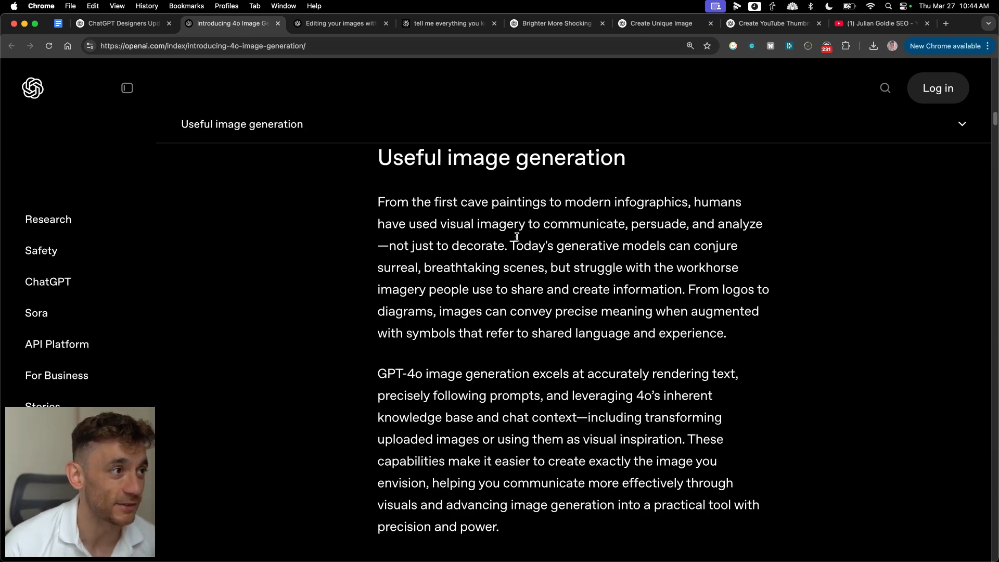
scroll(516, 237, down, 10)
scroll(577, 203, up, 3)
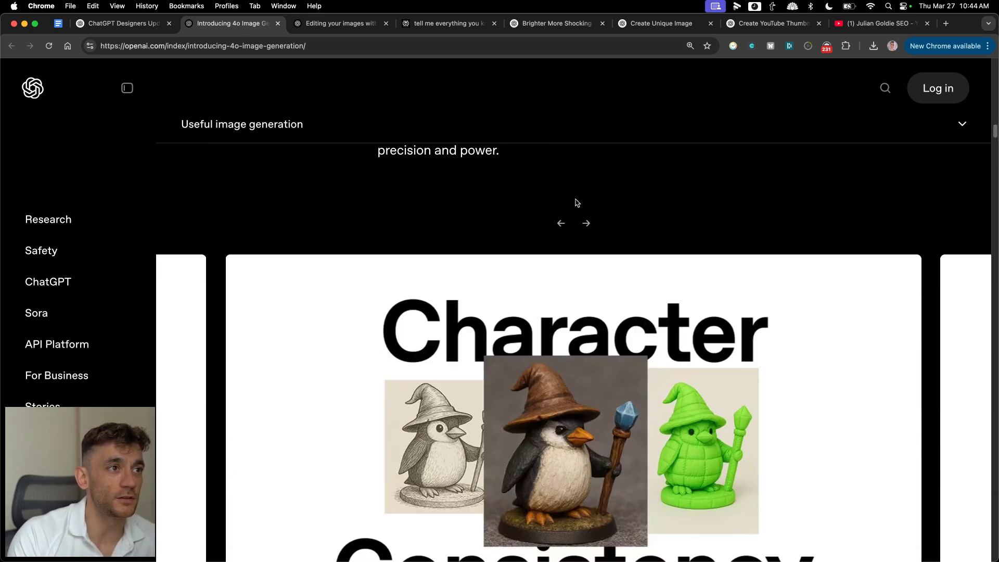
scroll(584, 238, down, 10)
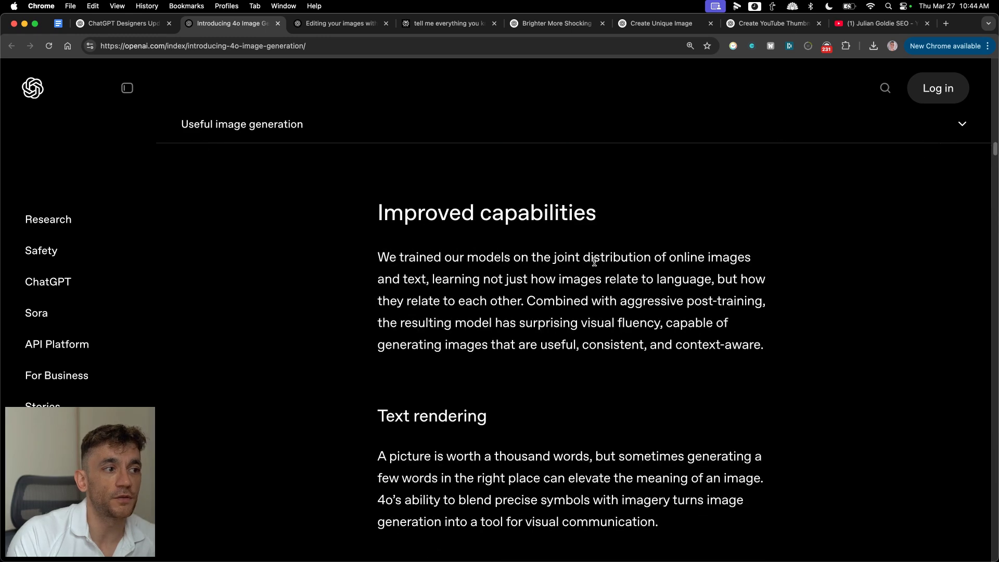
click(660, 23)
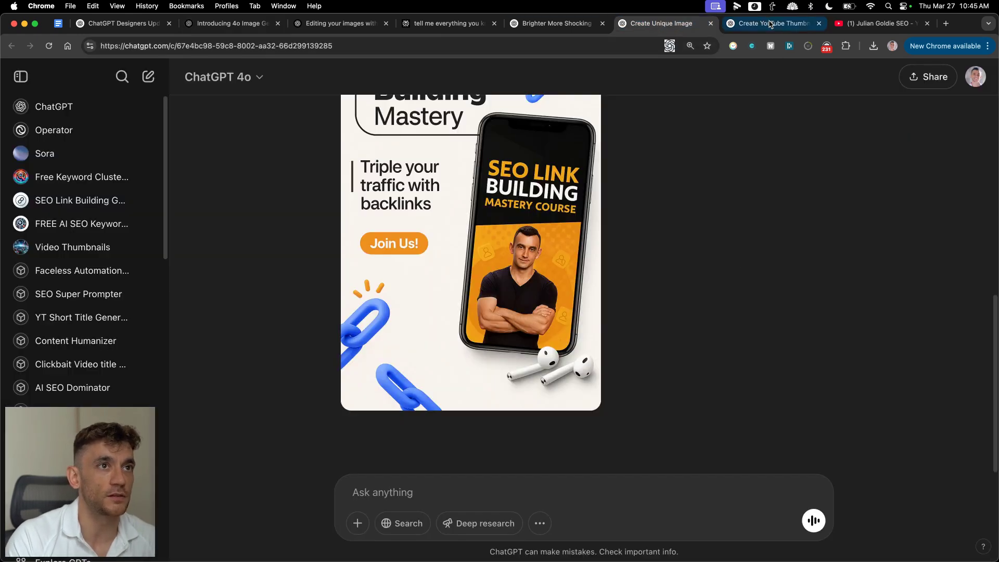
click(555, 24)
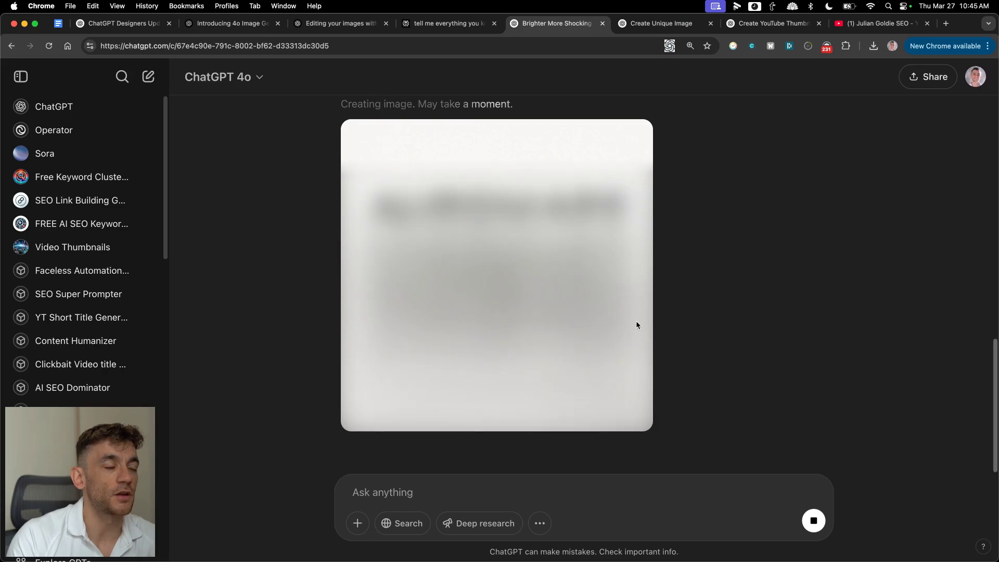
scroll(664, 198, up, 15)
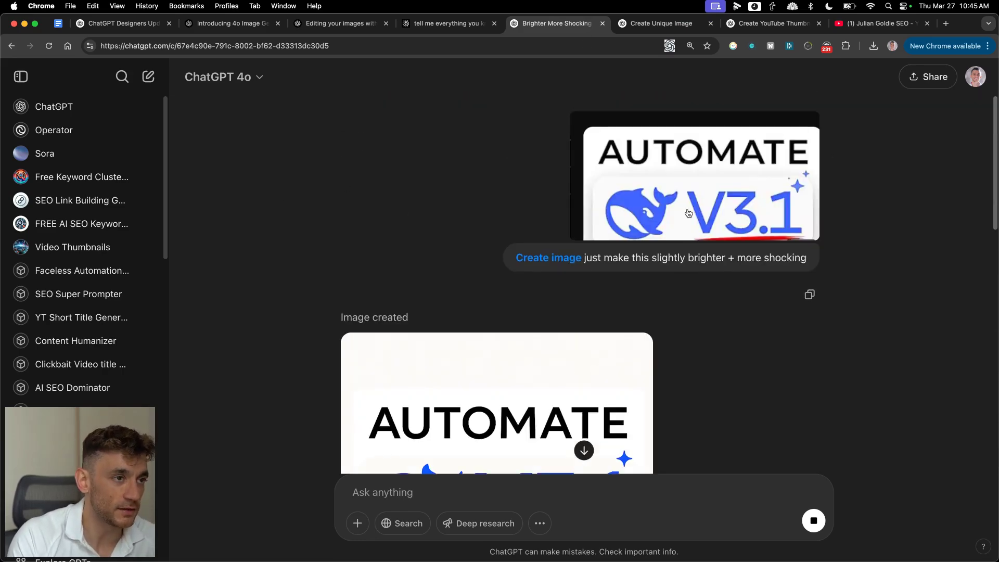
scroll(688, 208, down, 12)
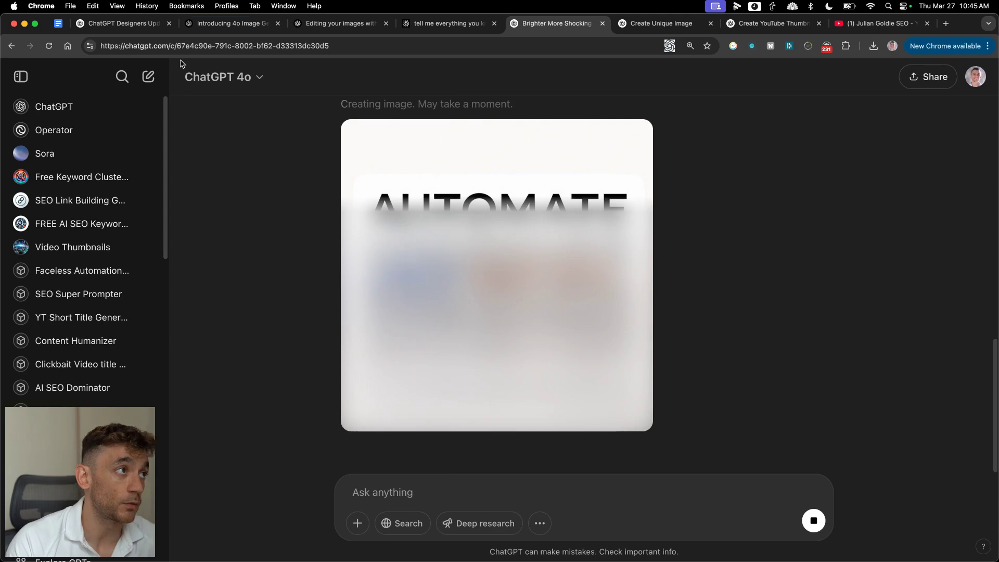
click(204, 24)
Step: Read past Text rendering and the 'Best of ~8' witches street-sign example to Multi-turn generation
scroll(474, 336, down, 10)
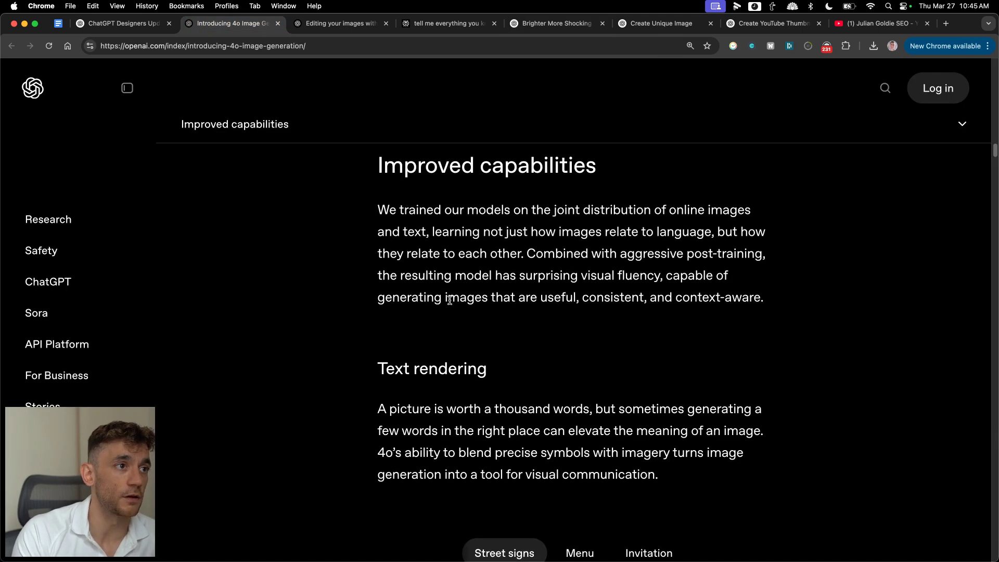
scroll(572, 260, down, 3)
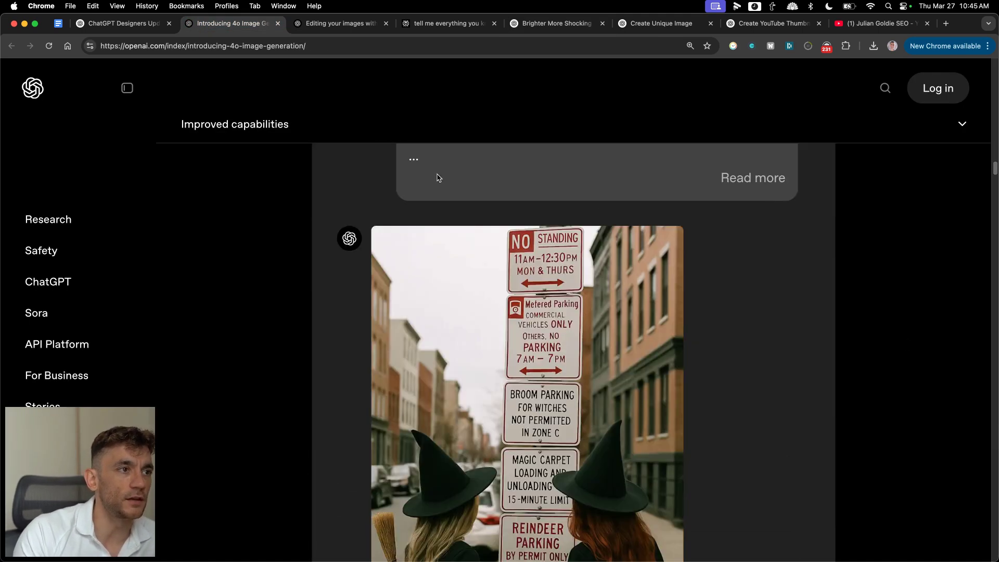
scroll(501, 241, up, 2)
drag(409, 207, 780, 207)
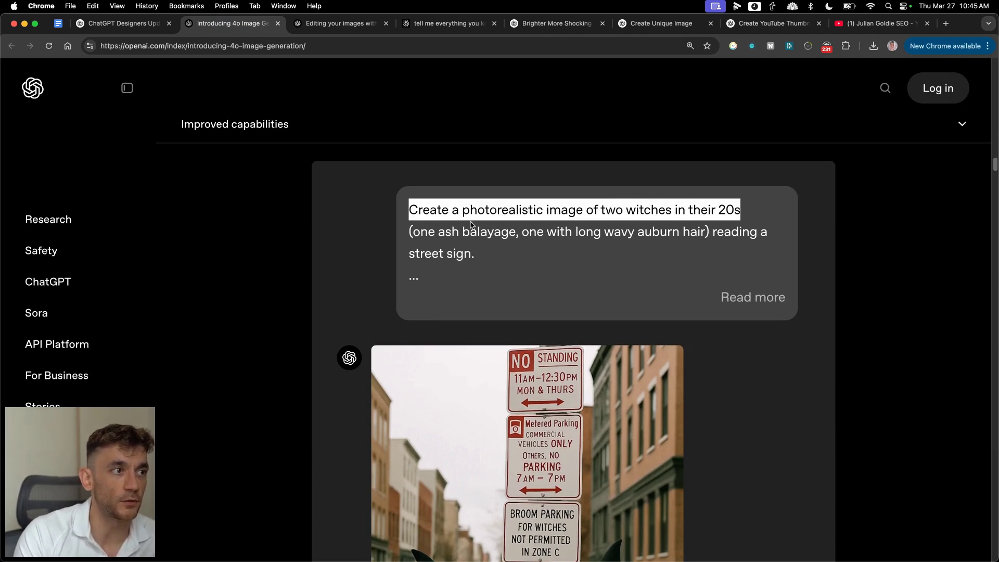
scroll(651, 248, down, 2)
scroll(569, 454, down, 4)
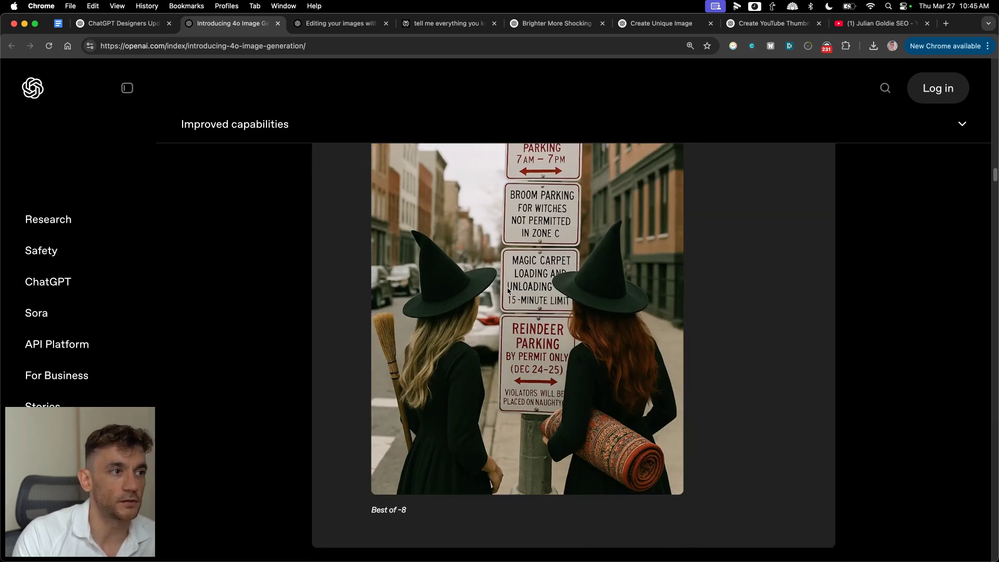
scroll(624, 401, up, 1)
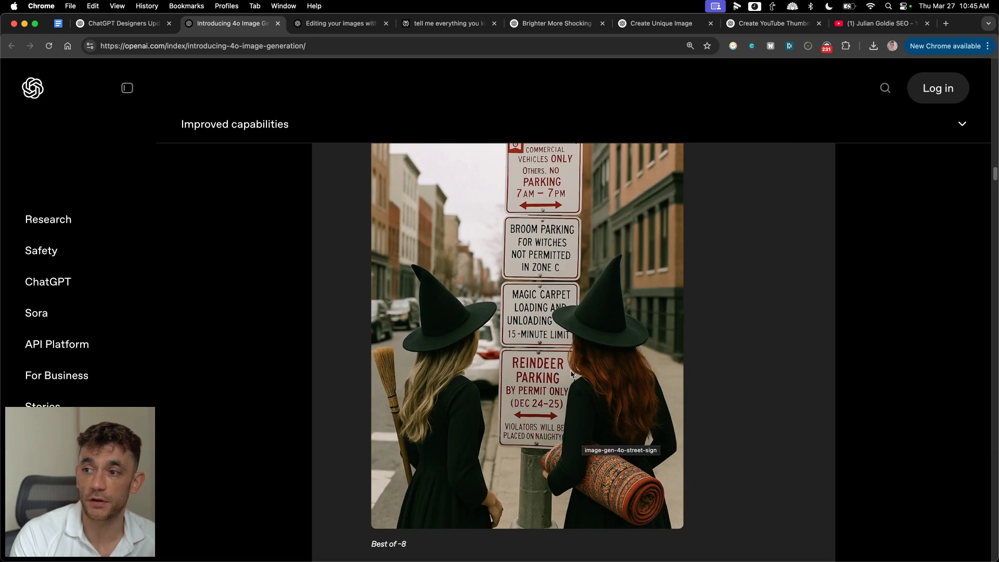
scroll(511, 366, down, 7)
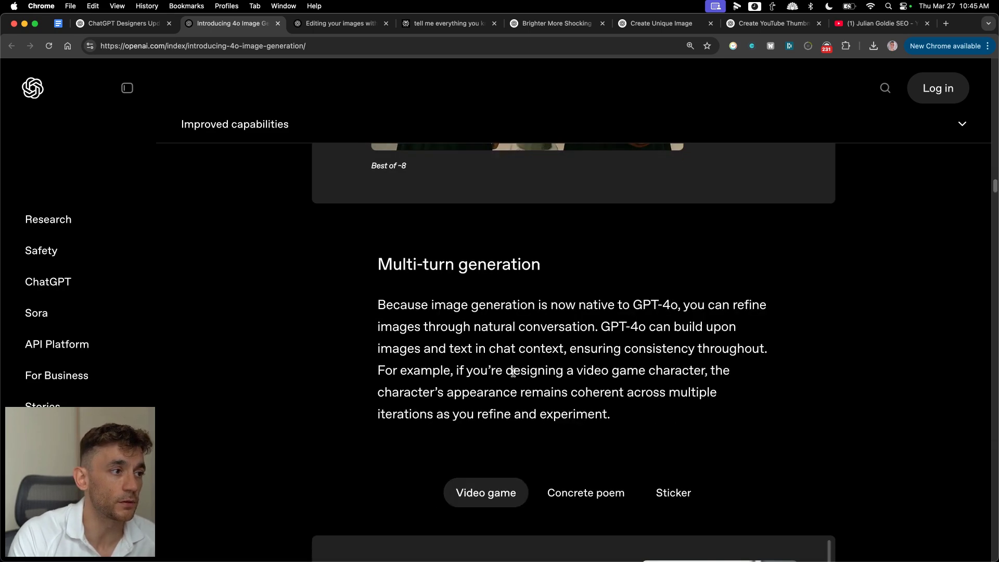
scroll(508, 375, down, 2)
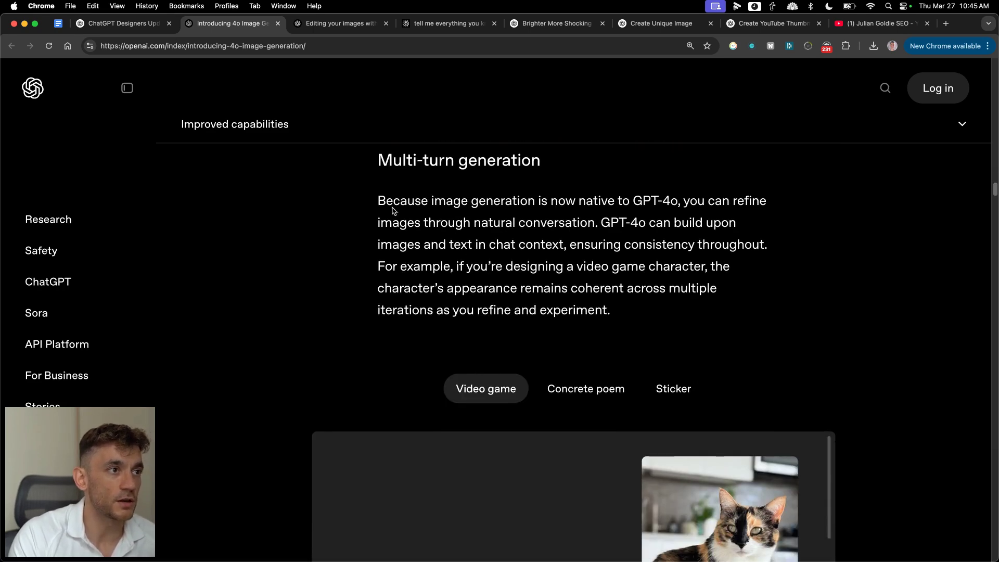
Step: Highlight the Multi-turn opening line and the video game character example sentence
drag(381, 196, 775, 250)
click(365, 290)
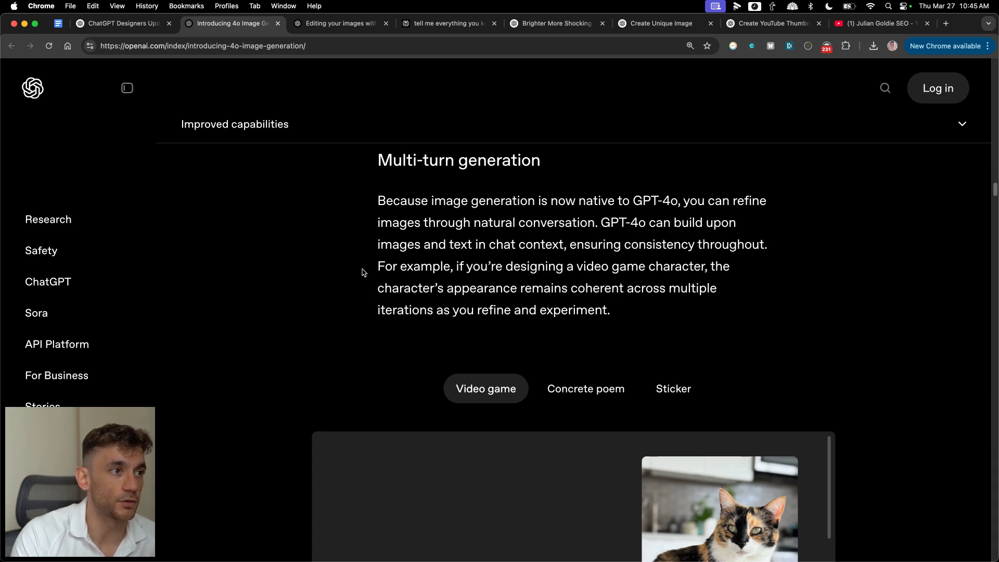
drag(379, 265, 645, 309)
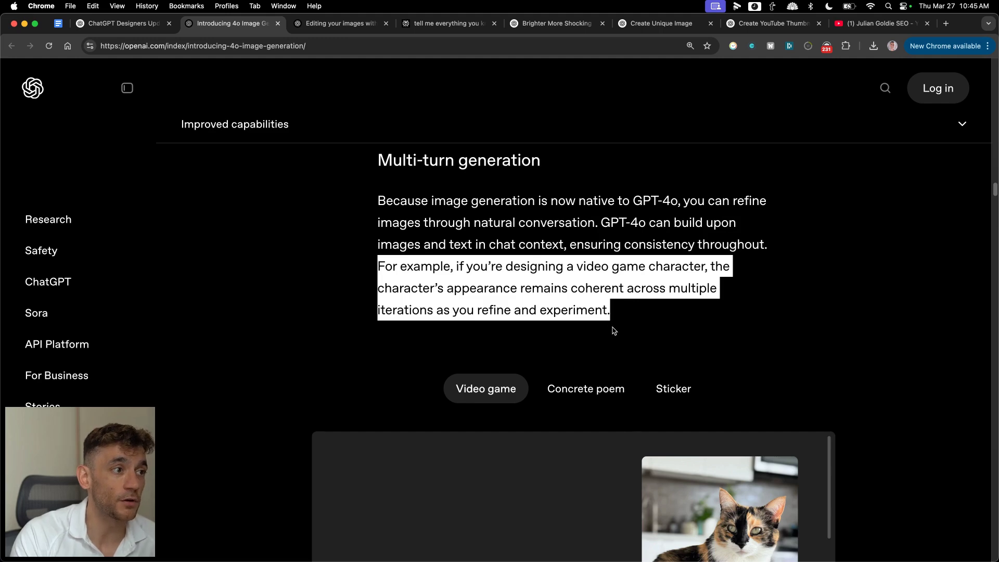
scroll(613, 338, down, 5)
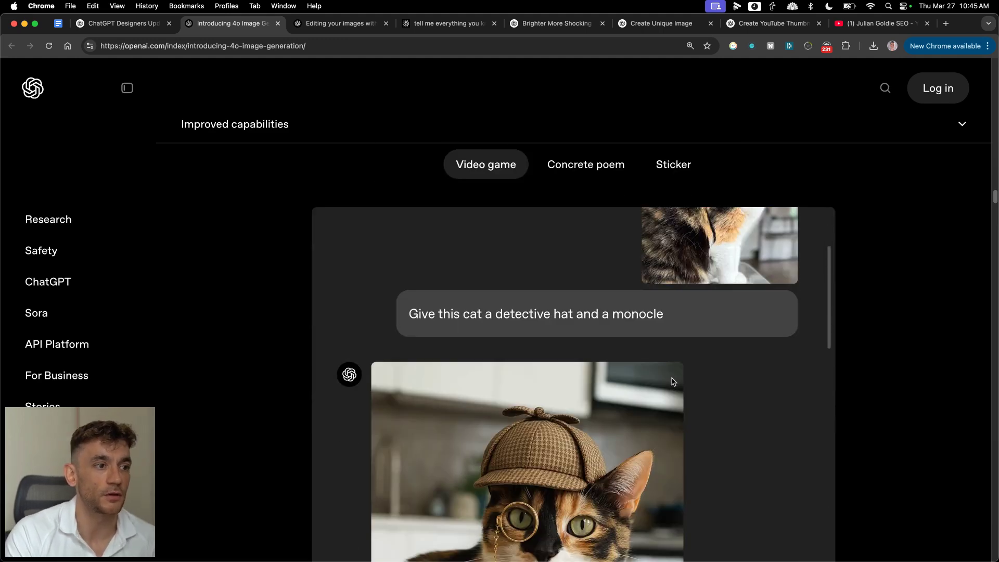
scroll(664, 391, down, 2)
scroll(660, 390, up, 5)
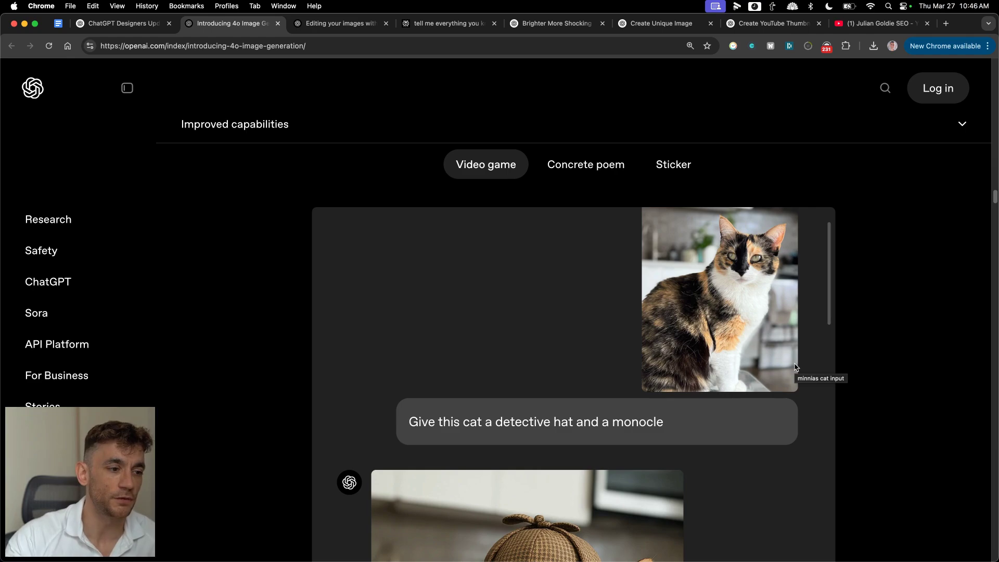
Step: Zoom the article out one step and scroll the demo chat to the hatted cat image
scroll(778, 405, down, 4)
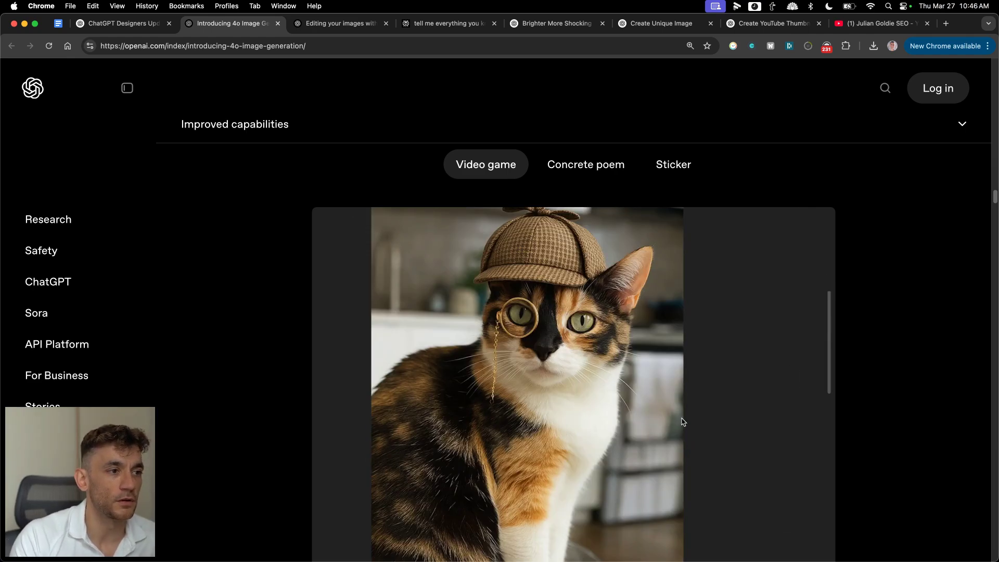
scroll(527, 399, up, 2)
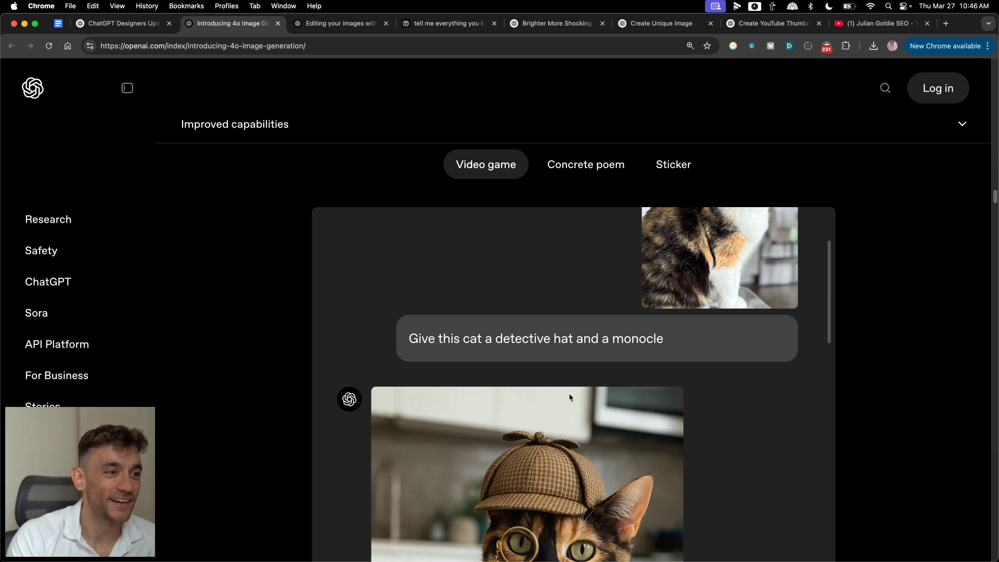
scroll(650, 343, up, 2)
scroll(649, 350, down, 7)
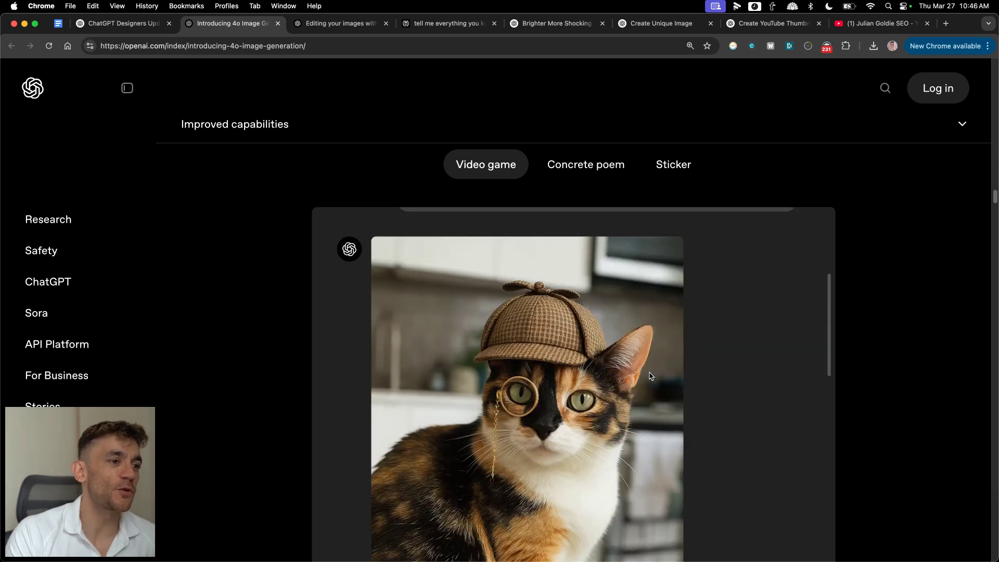
scroll(741, 387, up, 4)
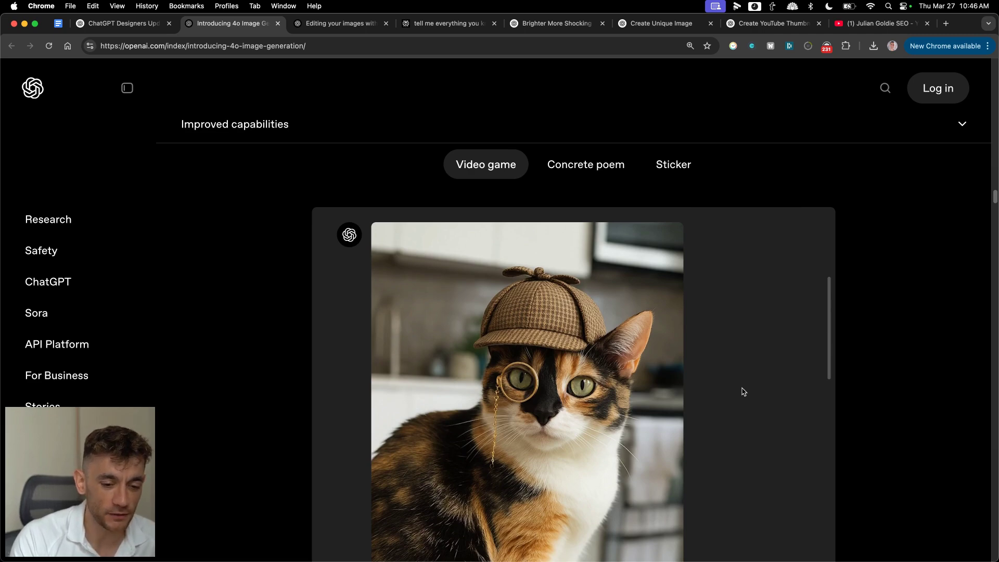
scroll(687, 416, down, 10)
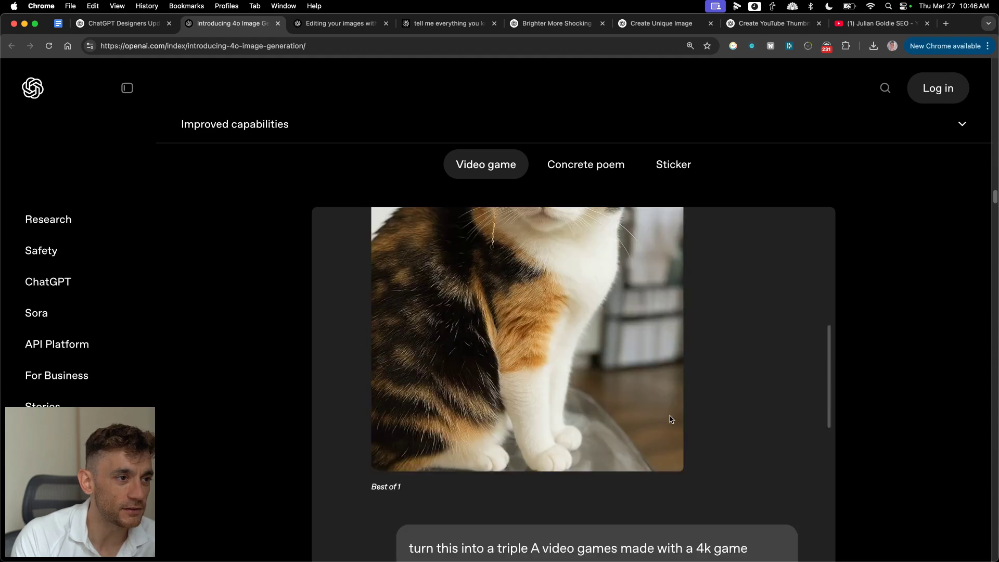
scroll(668, 438, down, 2)
scroll(684, 380, up, 8)
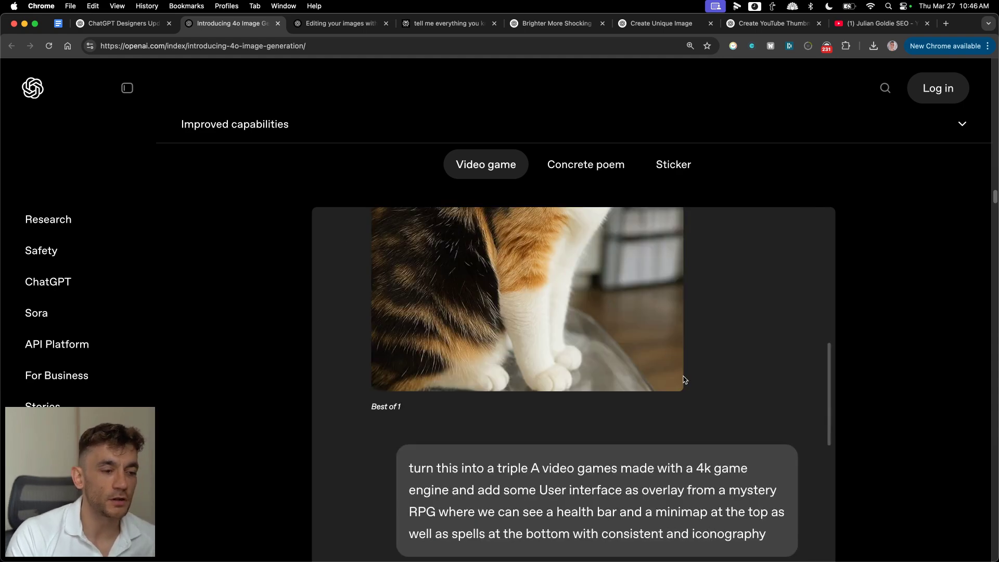
key(super+minus)
scroll(663, 350, up, 5)
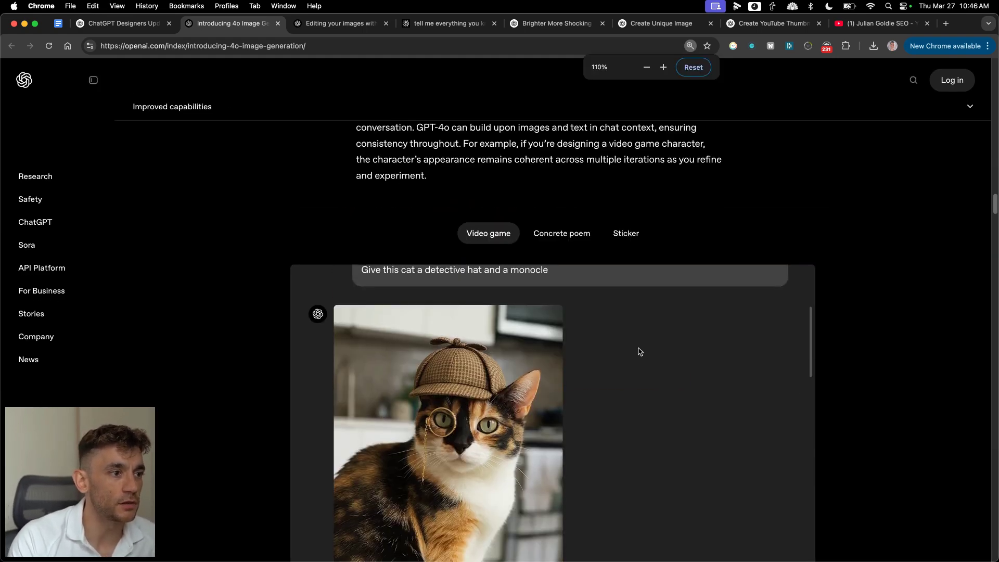
right_click(460, 439)
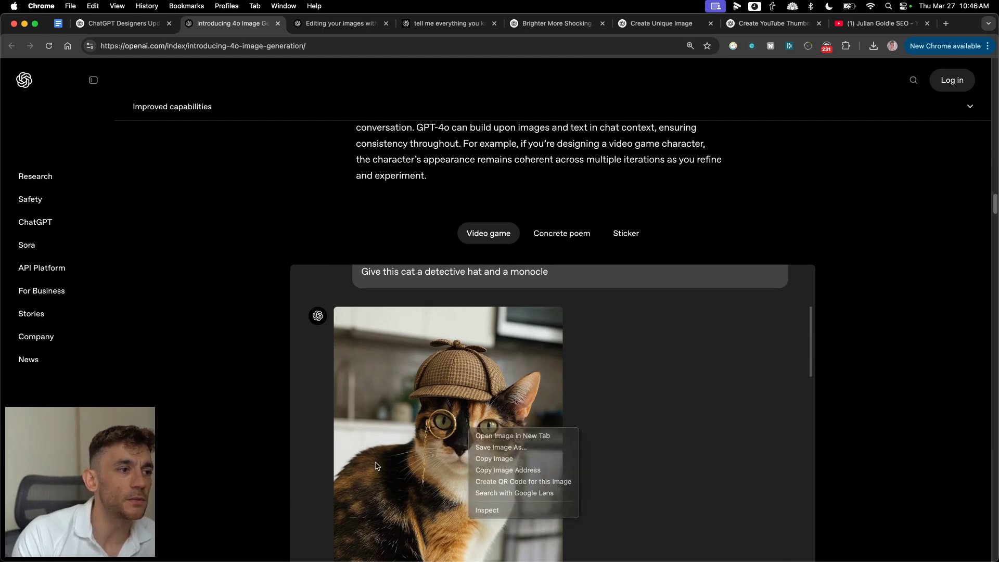
click(484, 410)
Step: Scroll the demo chat down to the cat's character-profile and active-quests menu image
scroll(484, 410, down, 5)
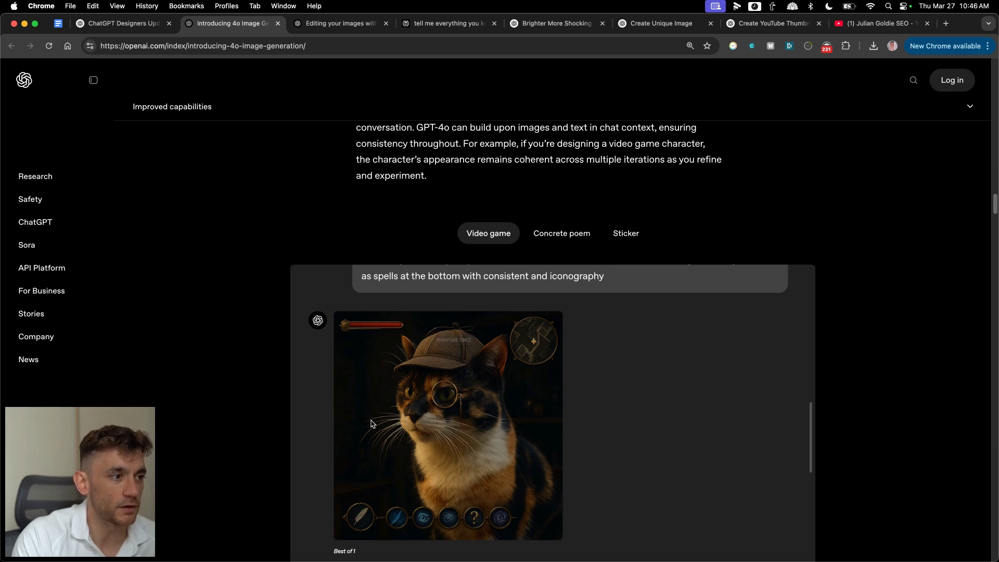
scroll(520, 423, down, 3)
scroll(615, 498, down, 5)
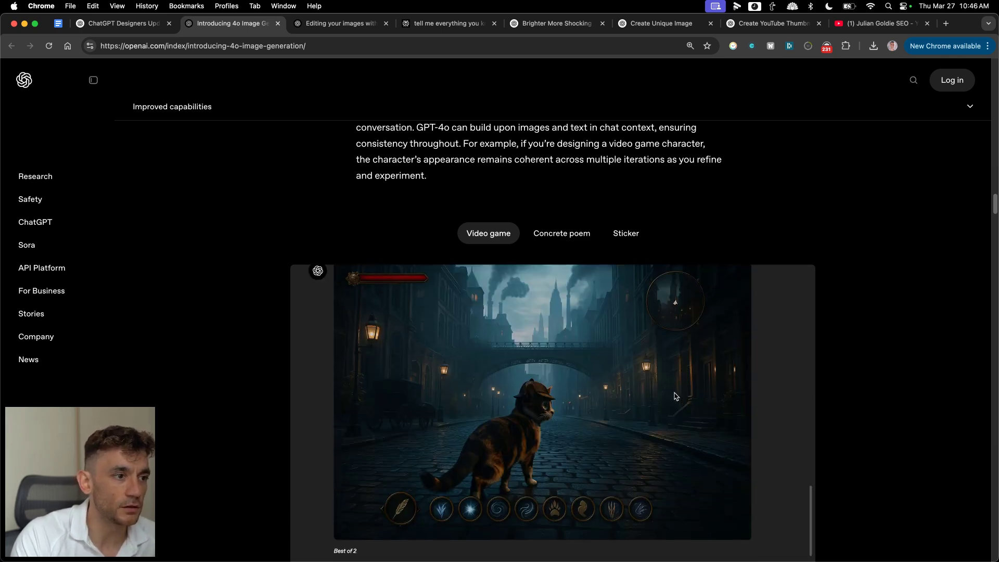
scroll(586, 369, down, 4)
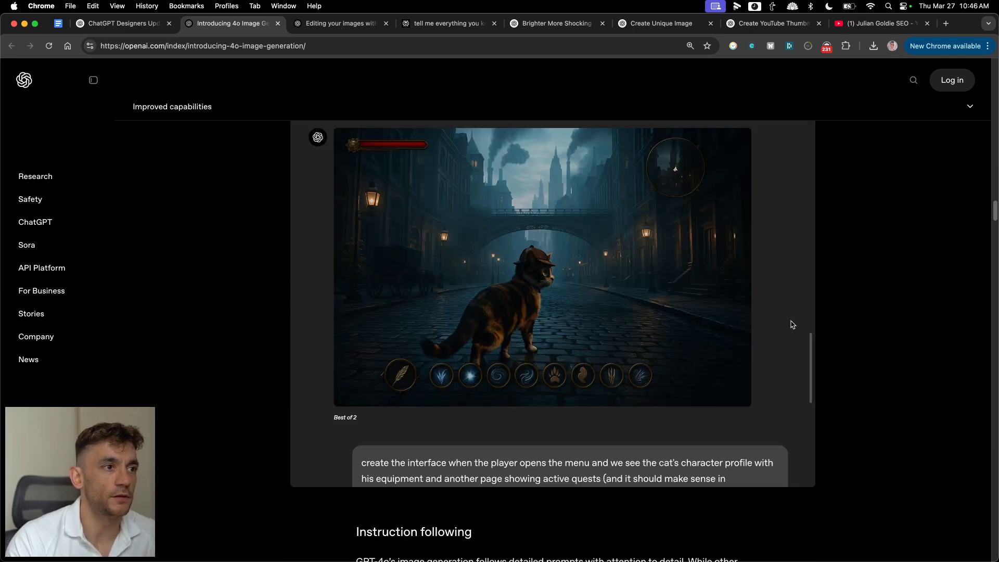
scroll(671, 232, up, 6)
scroll(653, 333, up, 3)
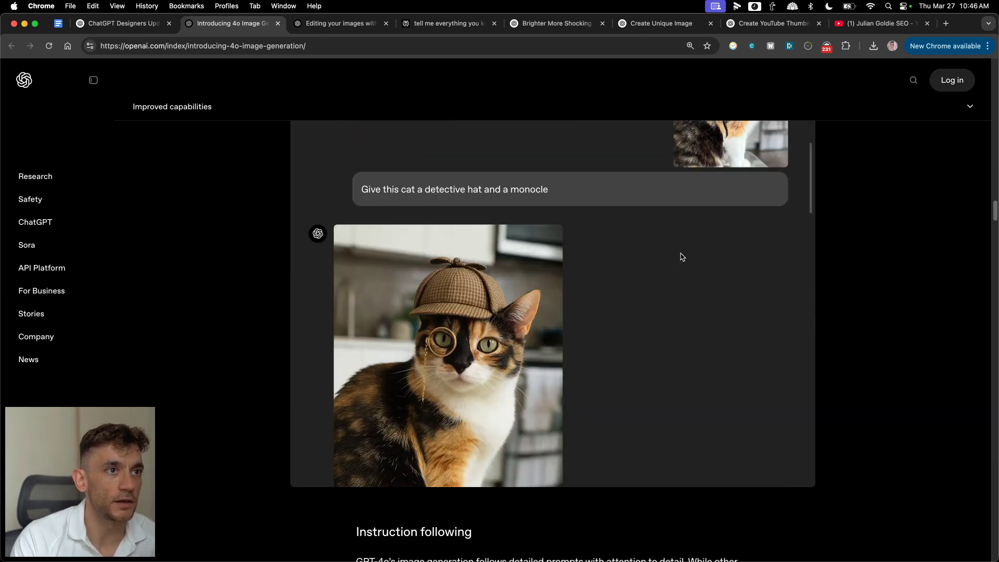
scroll(680, 256, up, 1)
scroll(655, 263, down, 5)
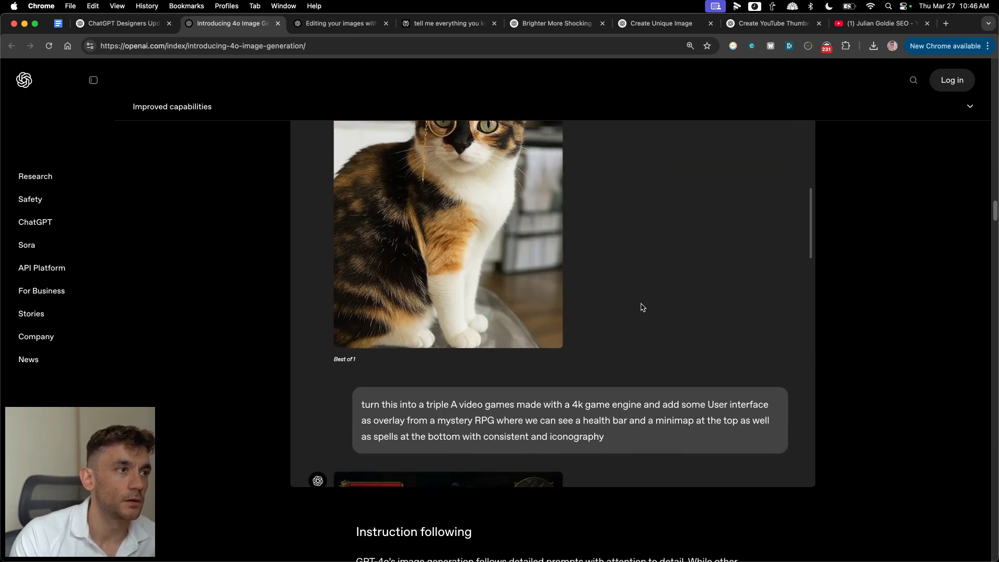
scroll(671, 291, up, 7)
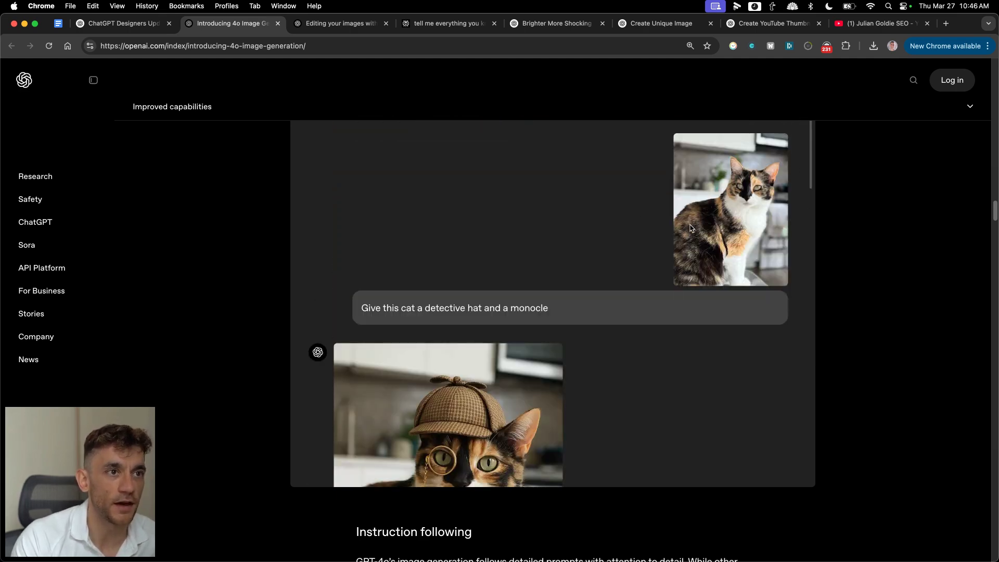
scroll(651, 310, down, 5)
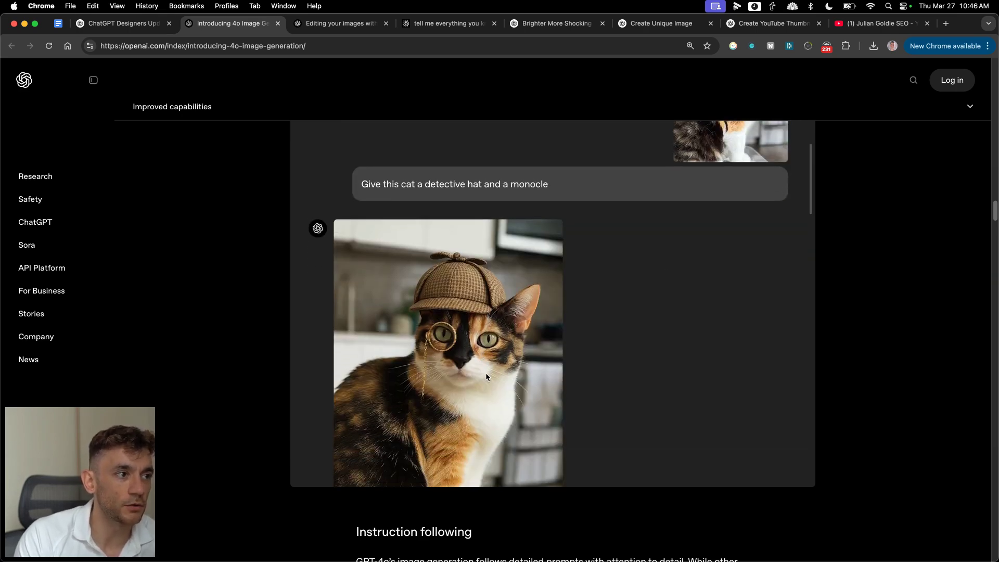
scroll(572, 320, down, 1)
scroll(568, 329, down, 10)
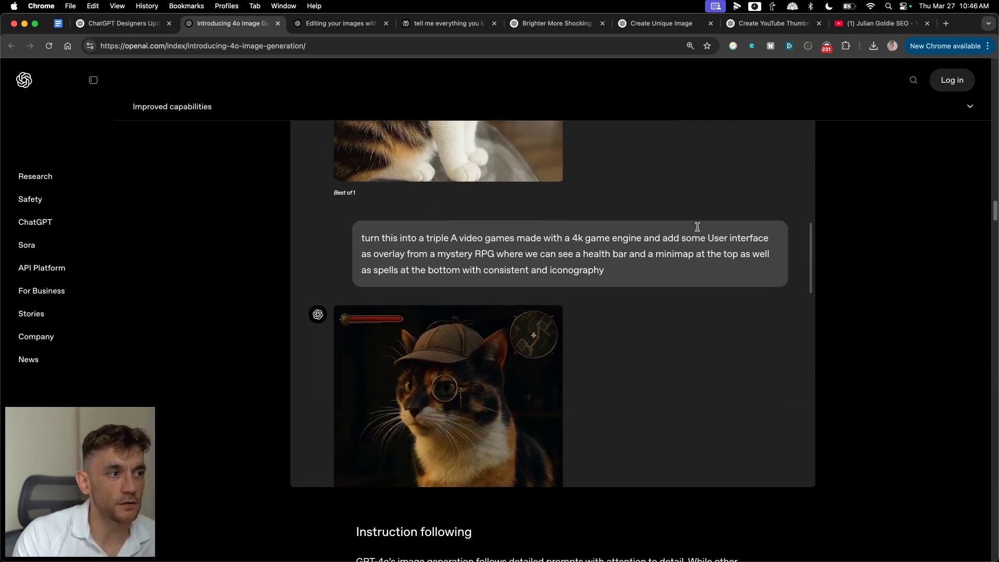
scroll(585, 230, down, 3)
scroll(470, 312, down, 3)
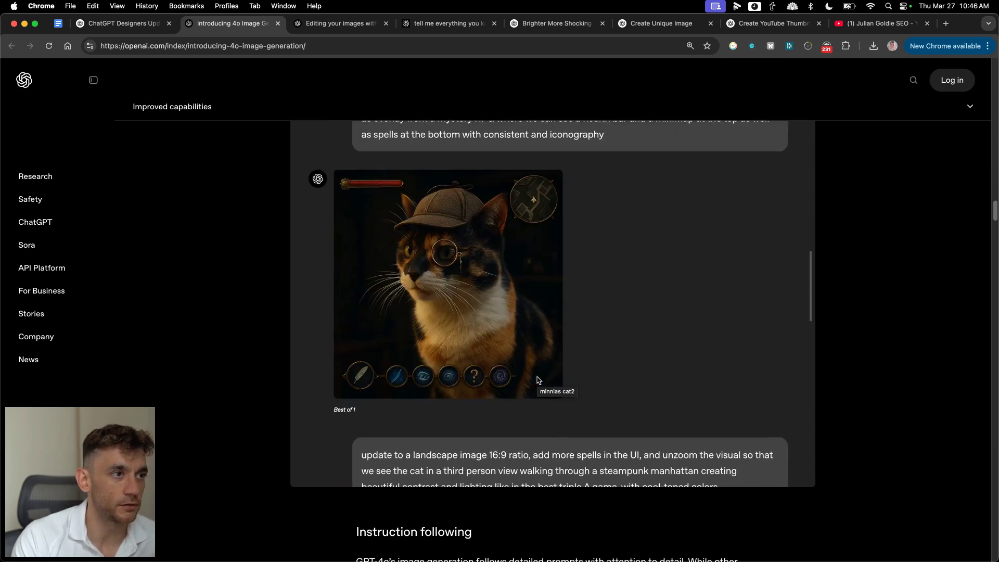
scroll(664, 319, down, 3)
Step: Highlight and clear the landscape-image prompt, then switch to the thumbnail and Create Unique Image chats
drag(375, 378, 704, 409)
scroll(705, 409, down, 10)
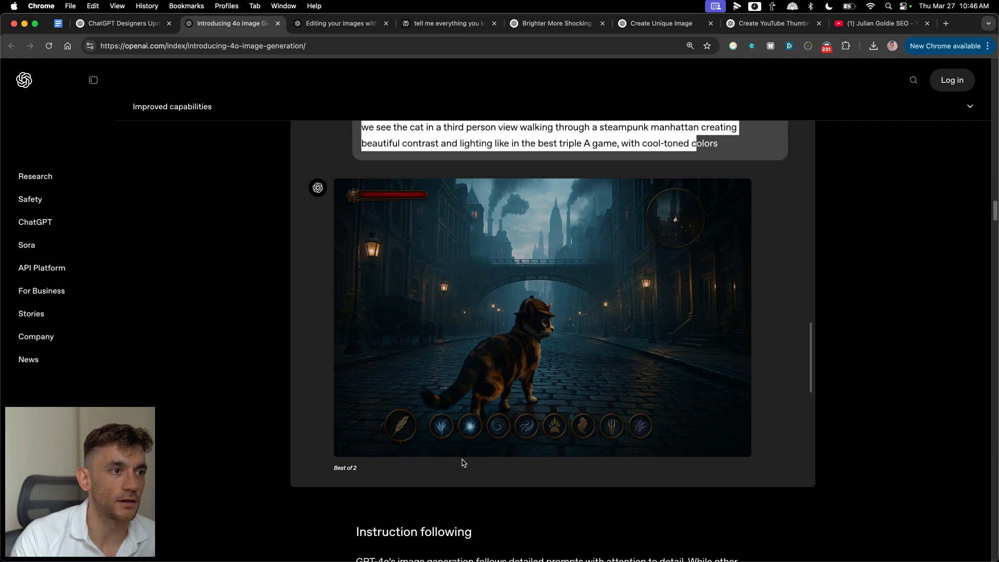
click(848, 312)
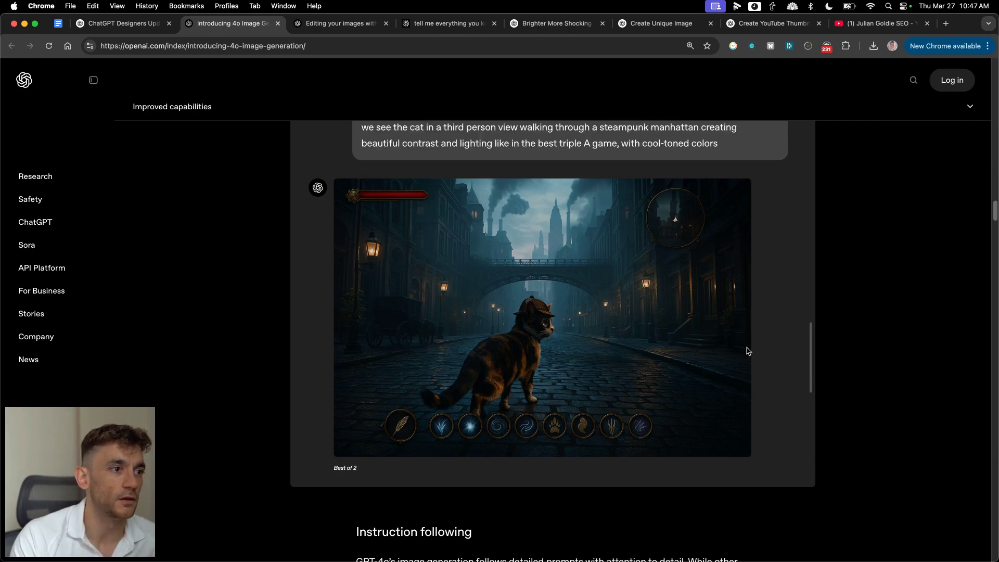
scroll(741, 350, down, 10)
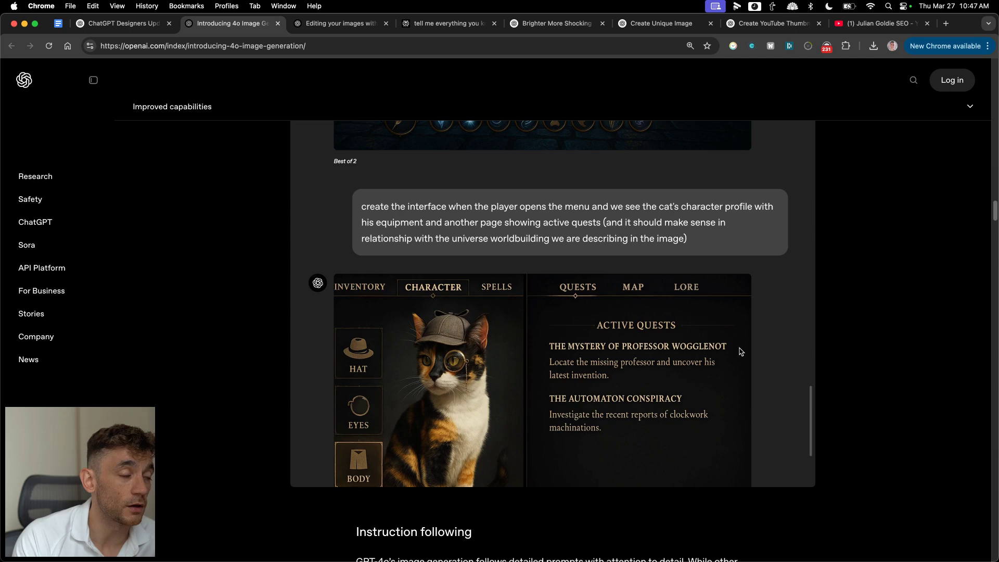
click(753, 31)
click(657, 27)
Step: View the finished AUTOMATE image with red WE'RE COOKED text full-screen, then close the viewer
click(562, 27)
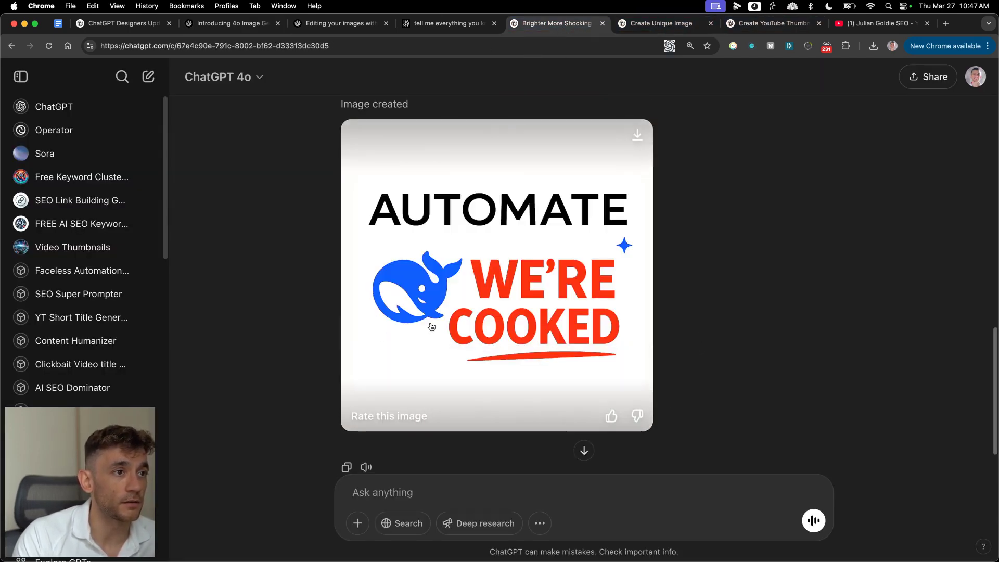
scroll(519, 140, up, 4)
drag(583, 258, 836, 262)
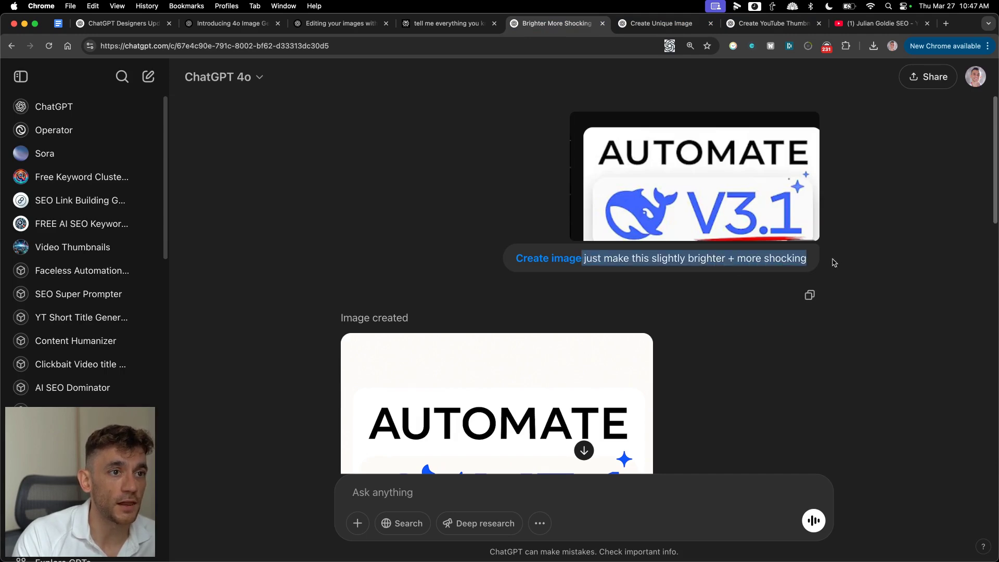
scroll(814, 307, down, 6)
scroll(810, 321, down, 3)
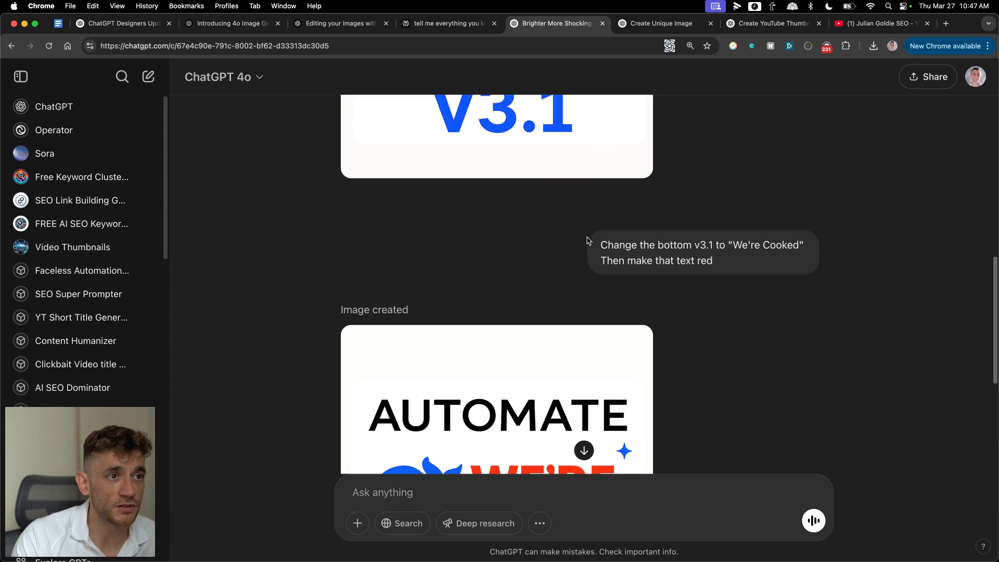
drag(593, 242, 807, 260)
scroll(624, 261, down, 4)
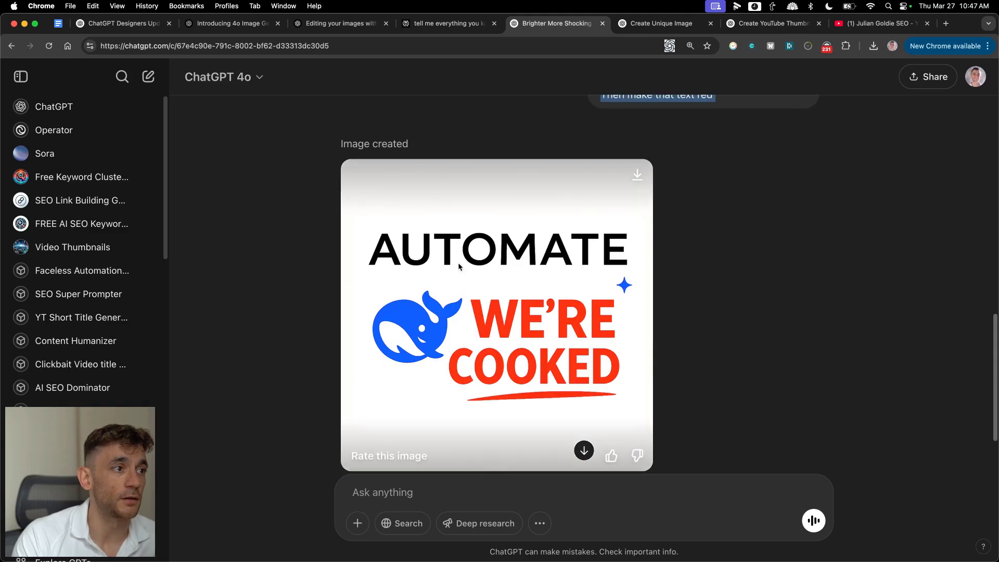
click(458, 266)
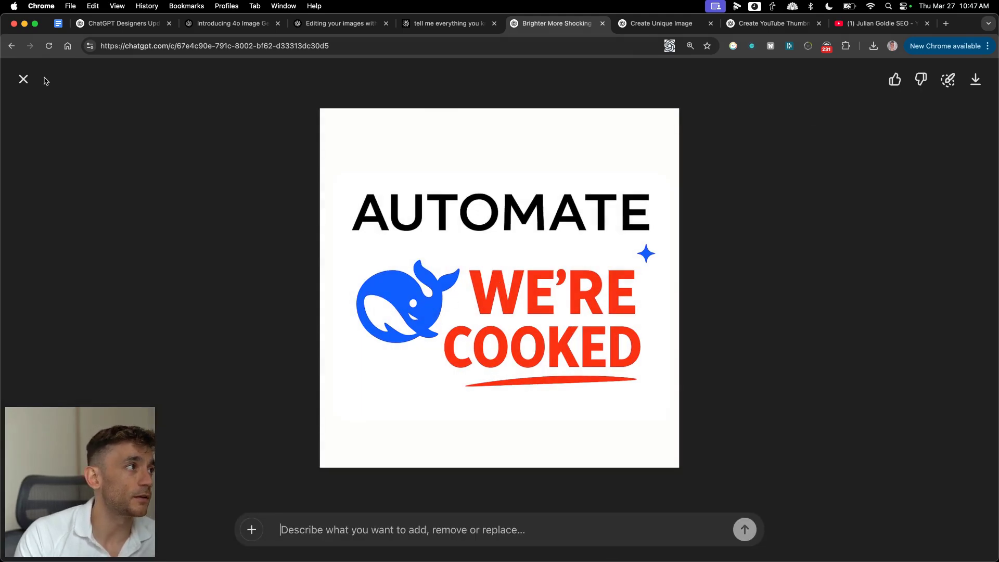
click(23, 79)
scroll(540, 276, up, 3)
scroll(540, 276, down, 5)
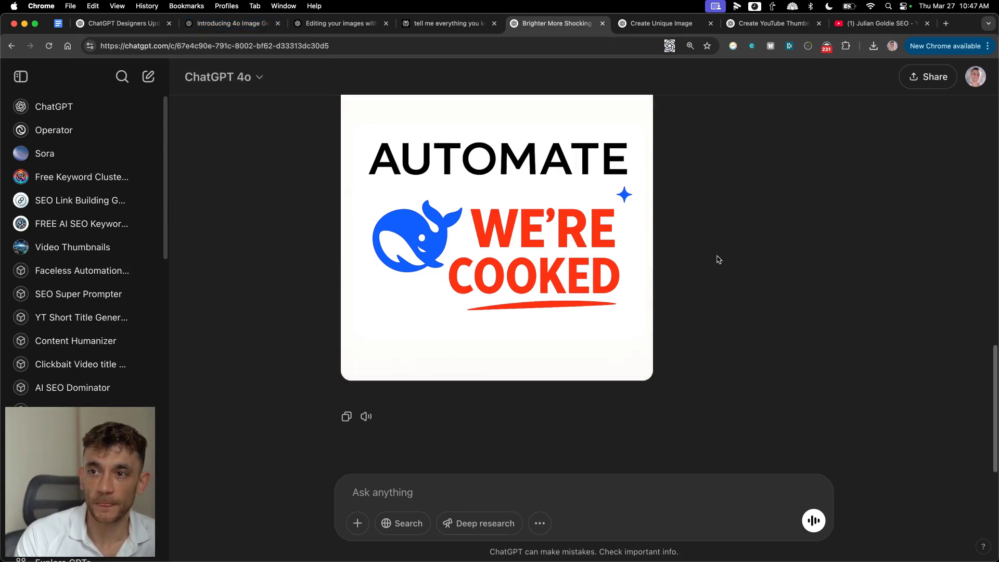
Step: Show the YouTube channel's Live streams, then return to the Brighter More Shocking chat
click(858, 26)
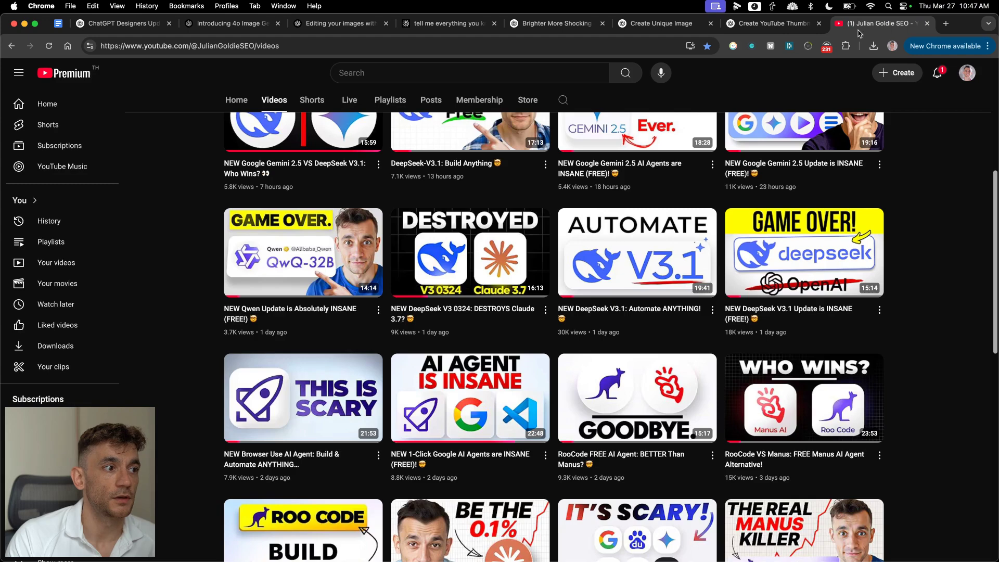
scroll(793, 279, up, 5)
click(349, 315)
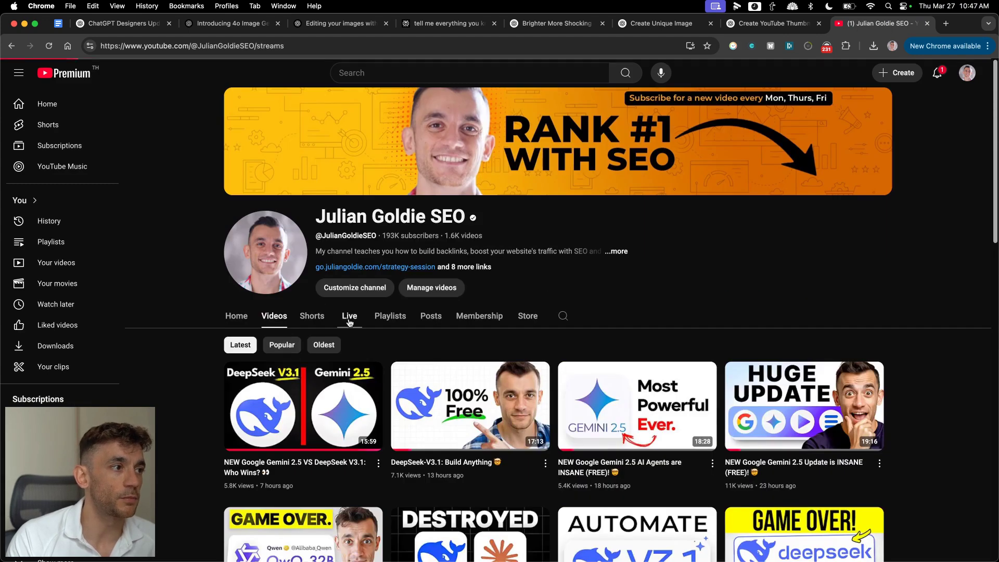
scroll(347, 234, down, 3)
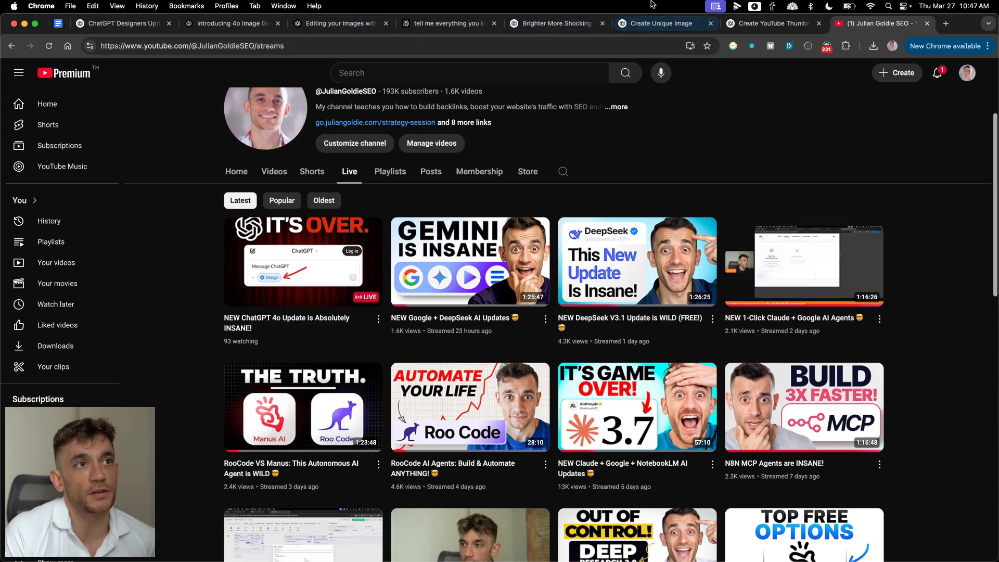
click(589, 29)
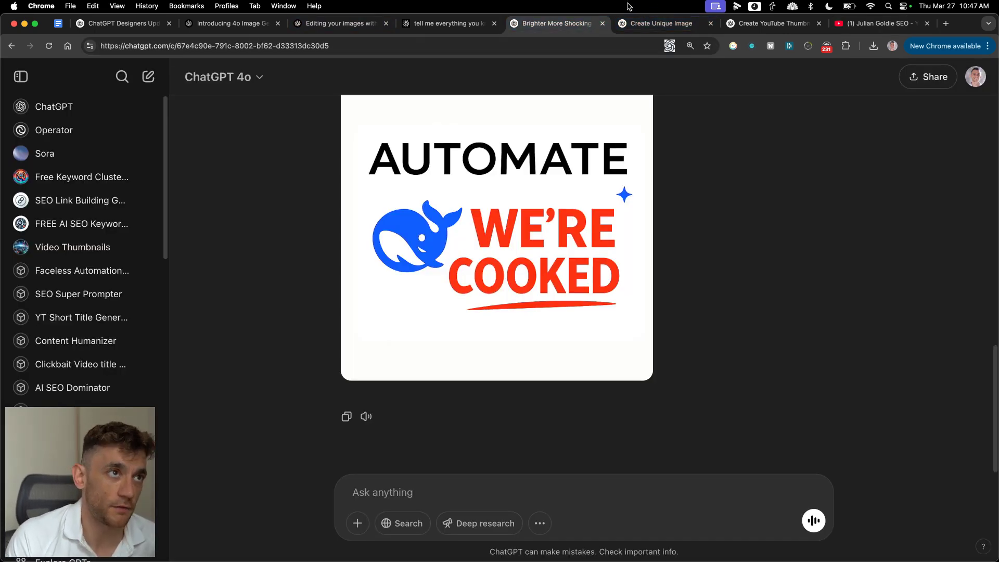
click(649, 29)
click(541, 30)
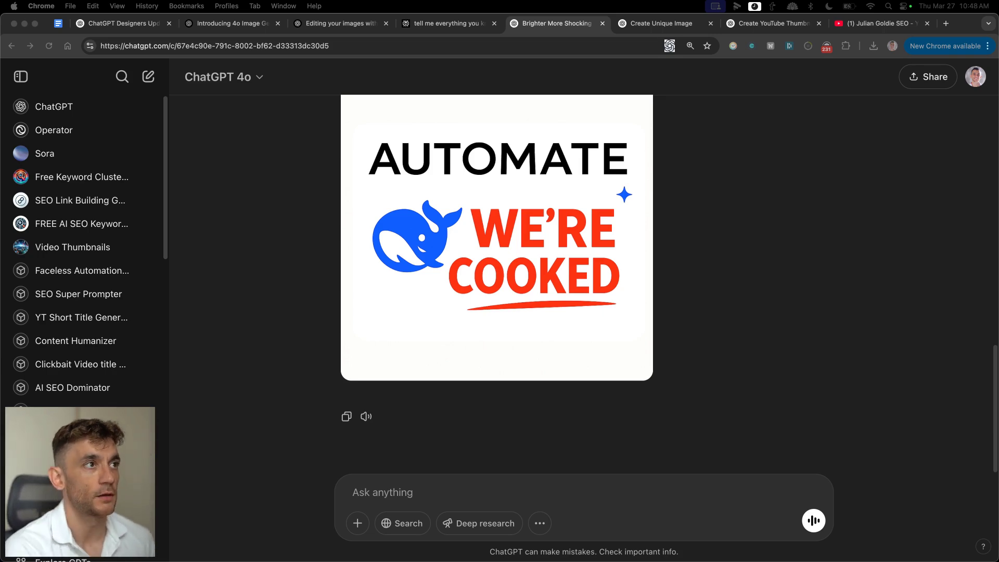
Step: Scroll the 4o article to Instruction following and its 4-by-4 grid of 16 objects example
click(228, 23)
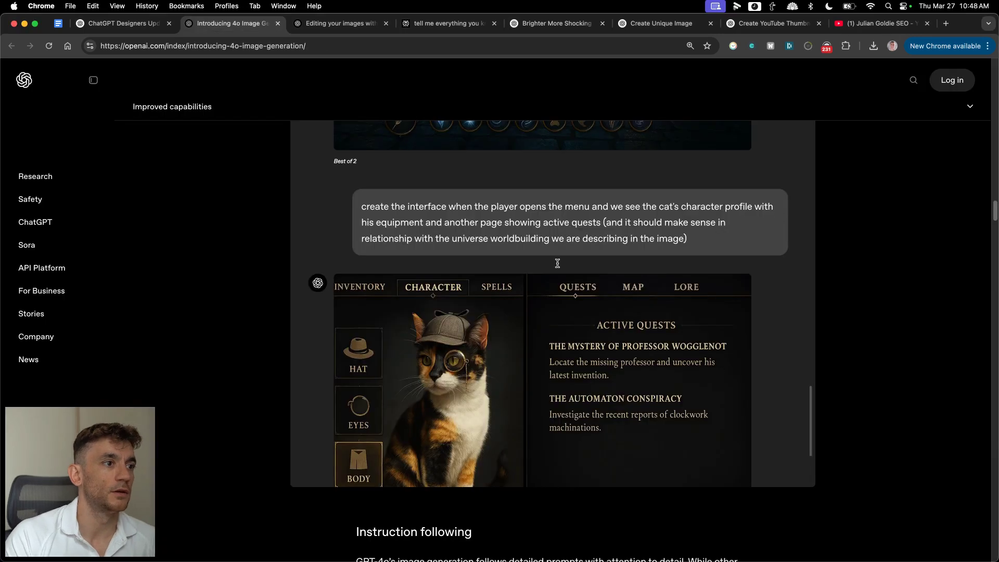
scroll(520, 375, up, 4)
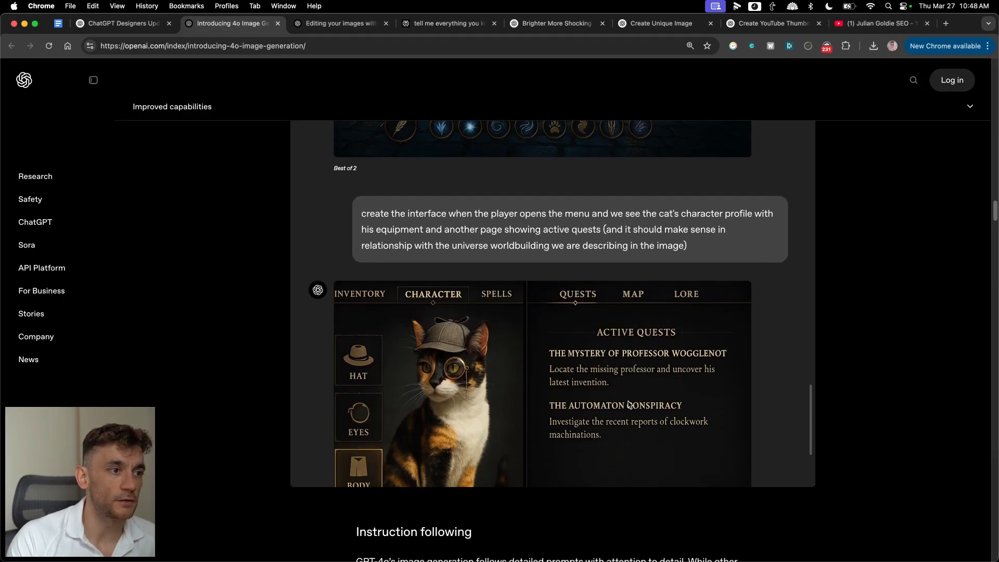
scroll(692, 224, up, 10)
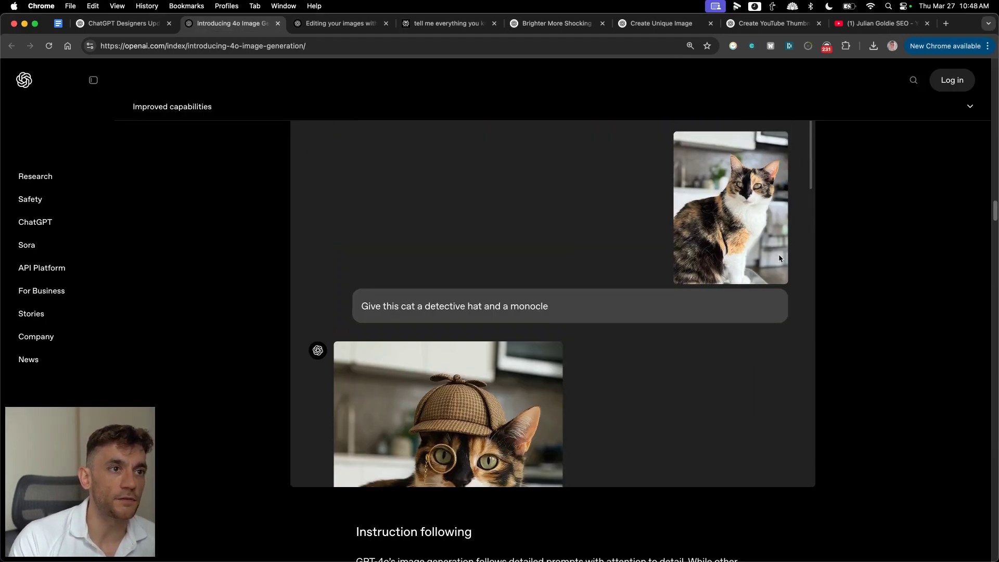
scroll(736, 204, down, 10)
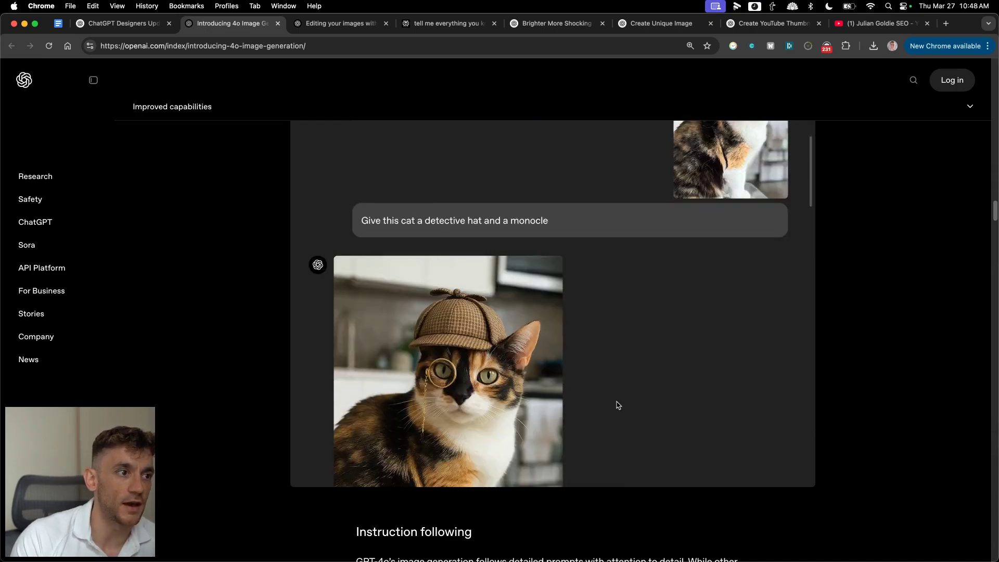
scroll(626, 432, down, 5)
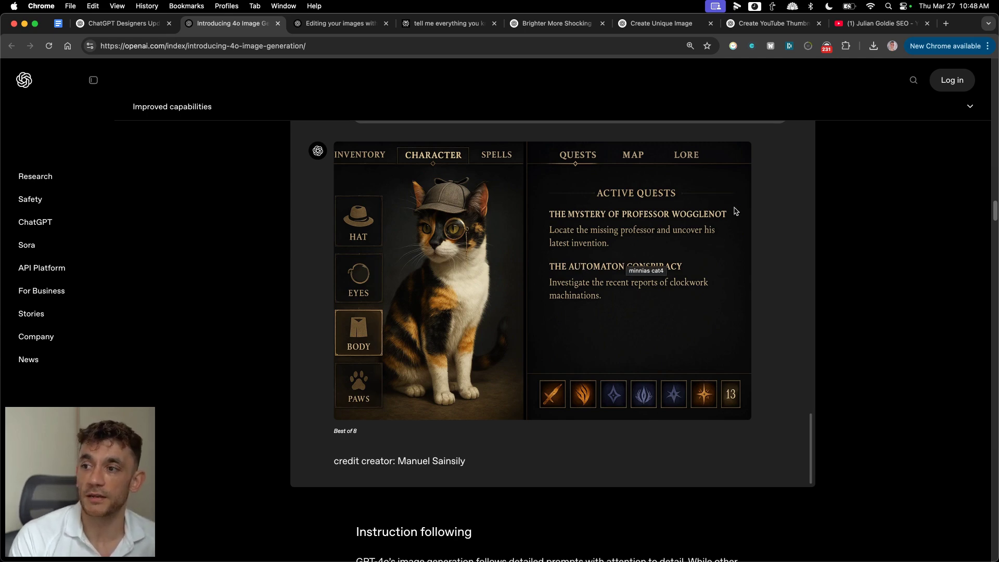
scroll(410, 189, down, 6)
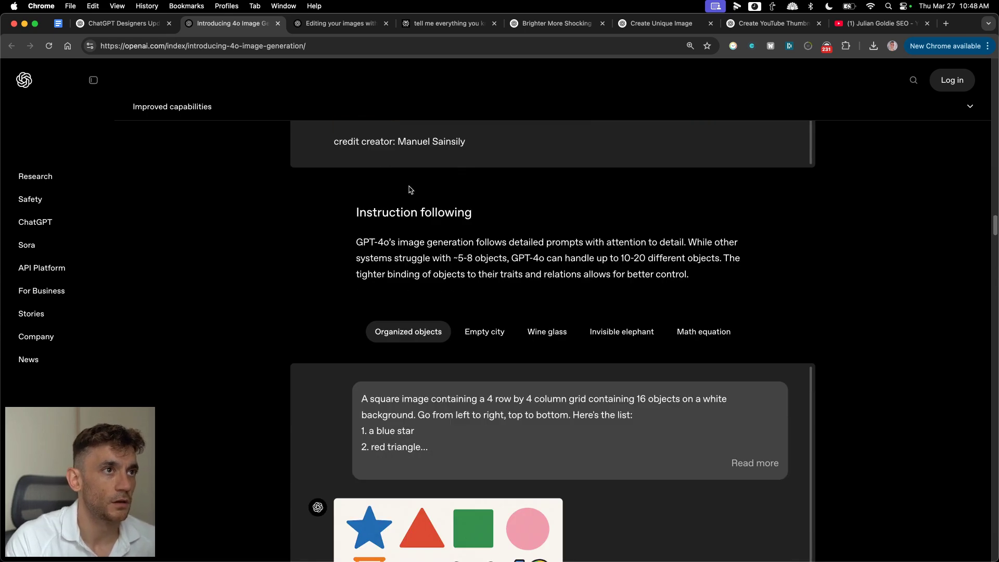
Step: Highlight the Instruction following paragraph, then scroll on to the In-context learning section
scroll(474, 173, down, 2)
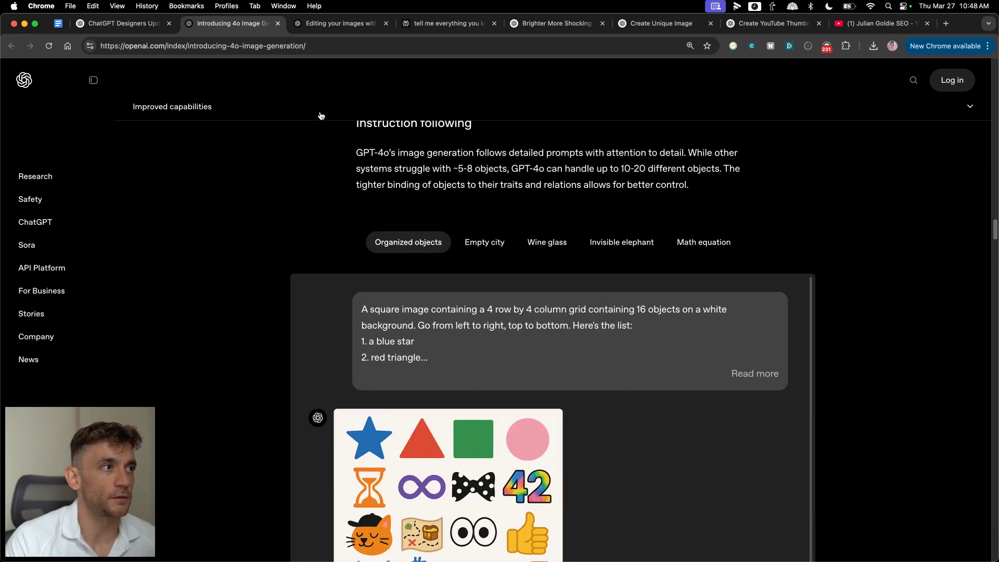
scroll(364, 171, up, 2)
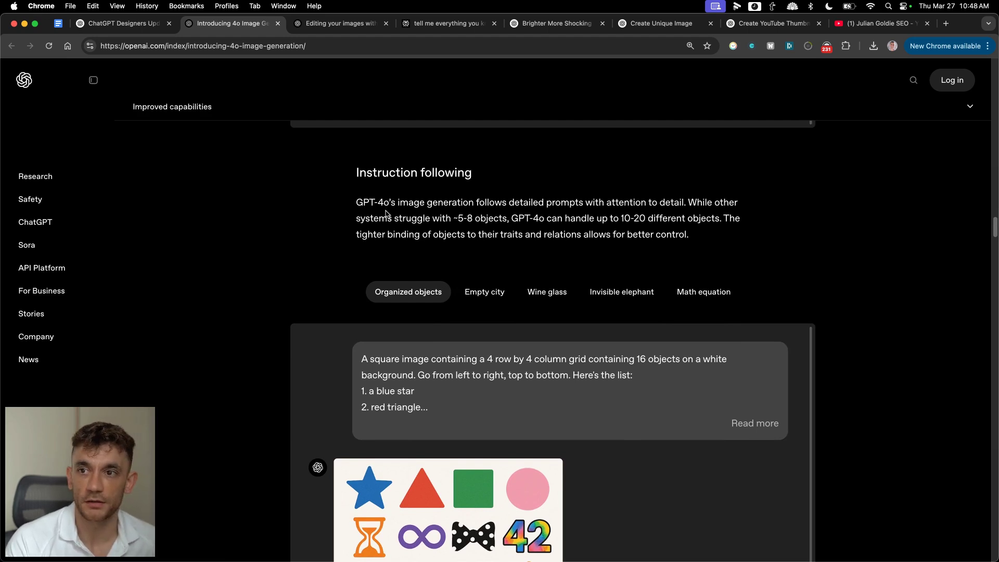
drag(342, 170, 756, 234)
click(756, 234)
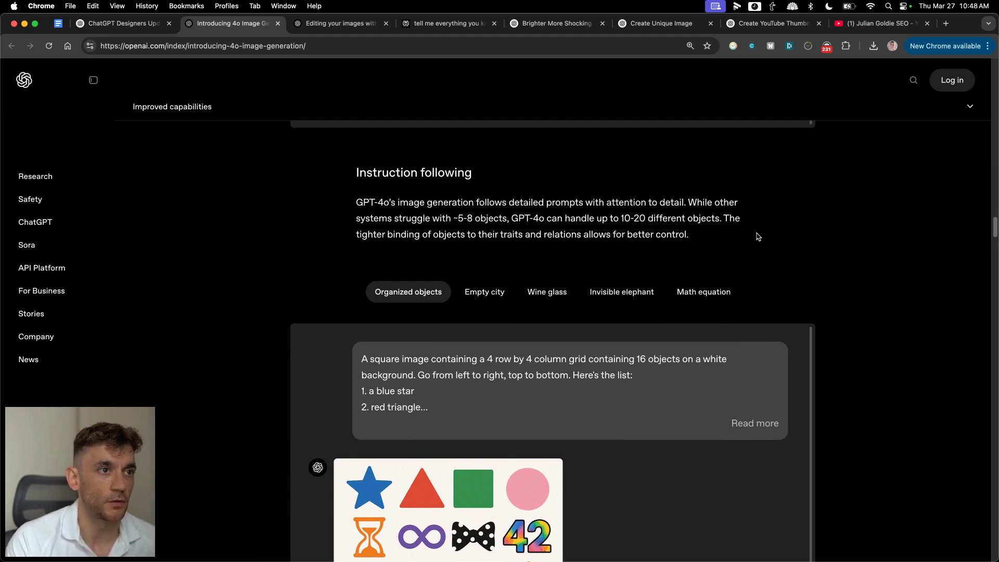
scroll(736, 394, down, 8)
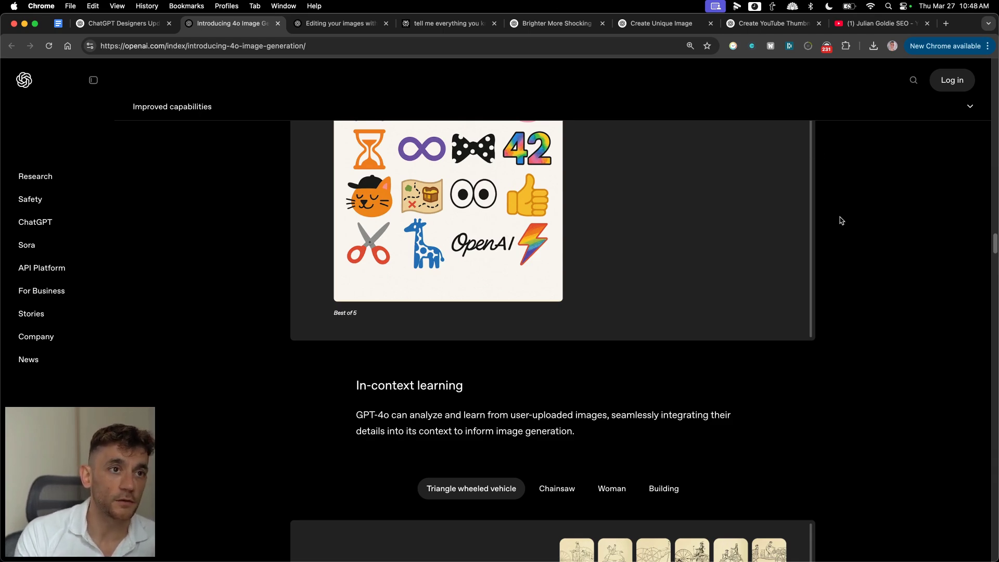
Step: Scroll down to the World knowledge section and highlight its description text
scroll(836, 237, down, 7)
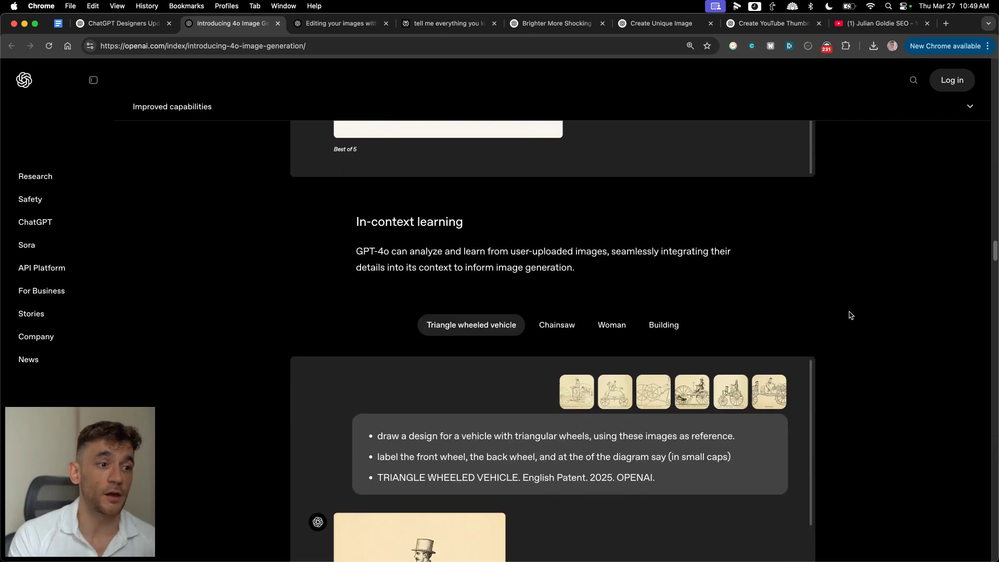
scroll(848, 306, down, 3)
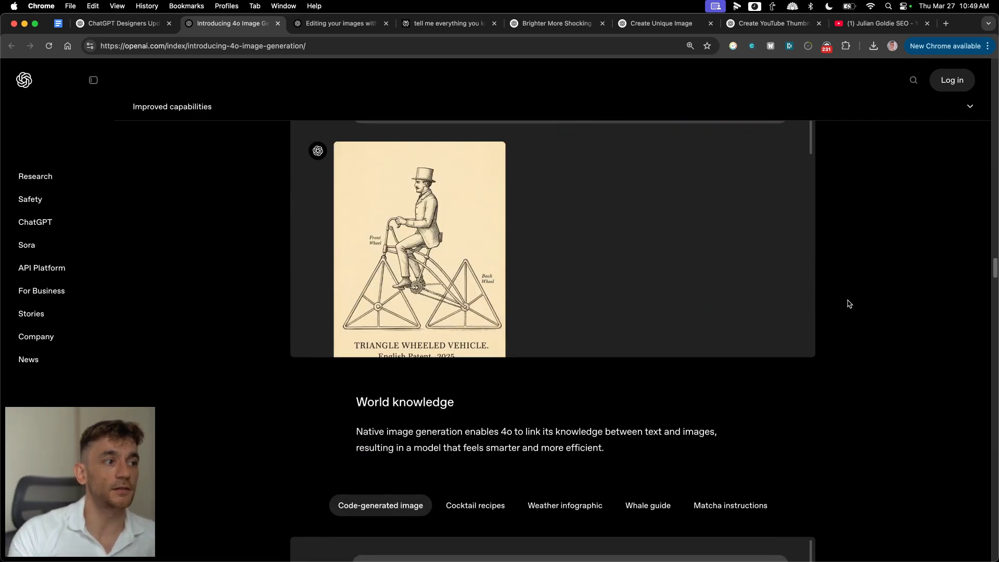
scroll(781, 374, down, 8)
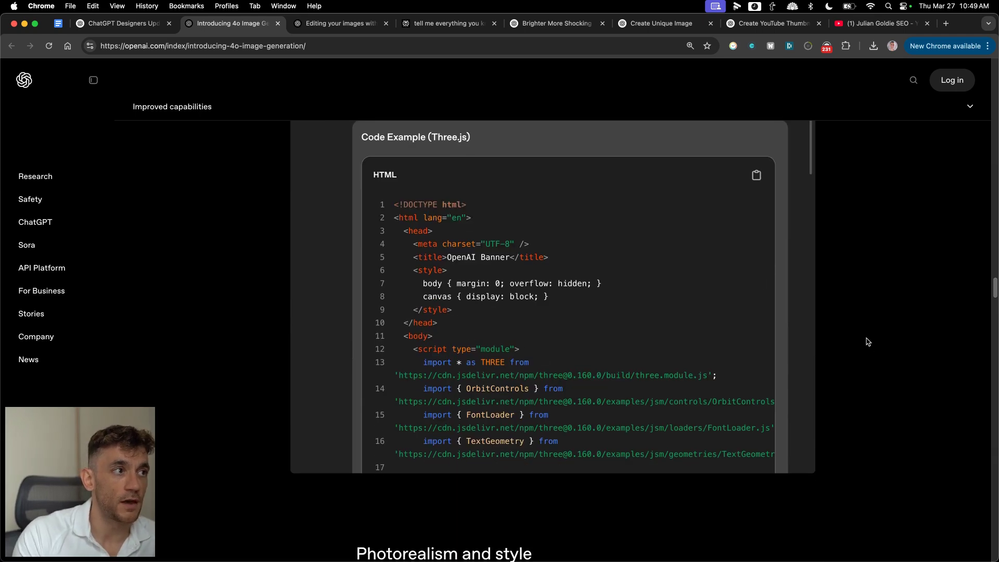
scroll(866, 335, up, 7)
scroll(864, 332, down, 2)
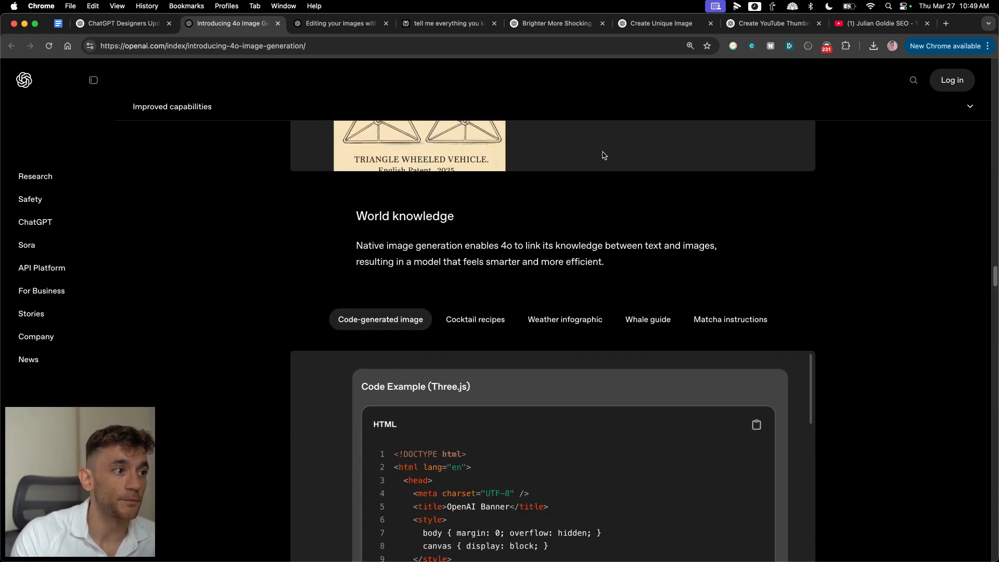
drag(338, 216, 697, 268)
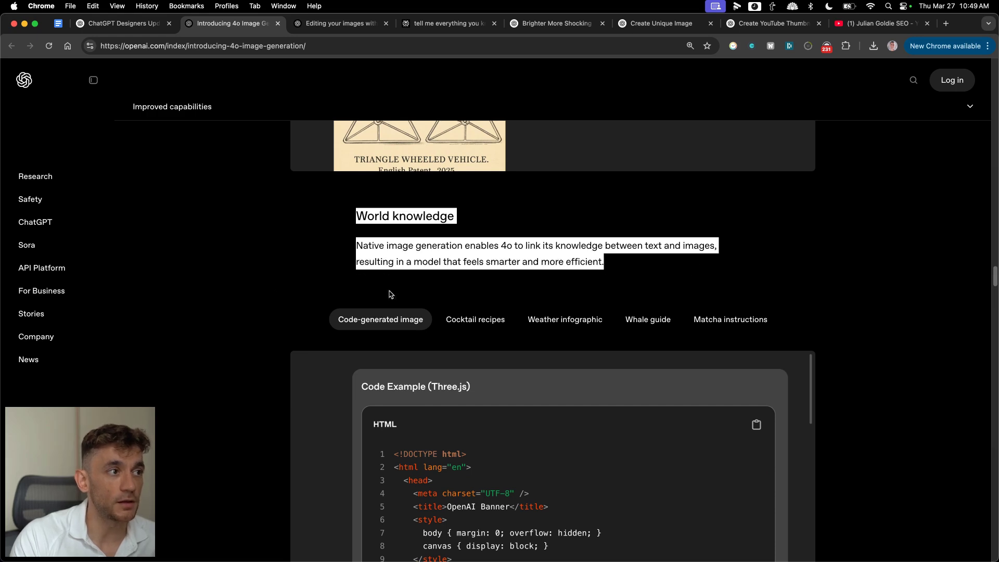
scroll(864, 239, down, 1)
click(506, 189)
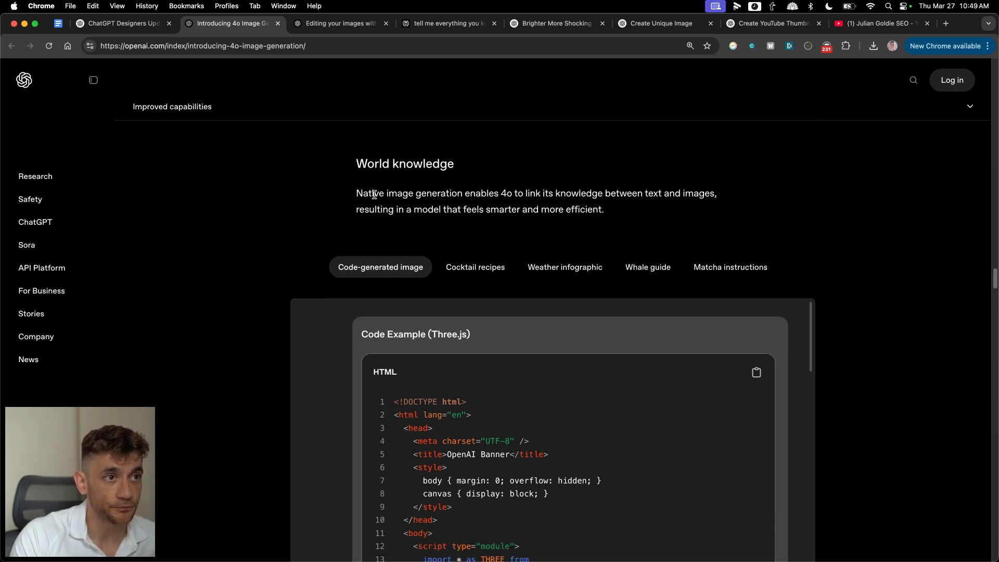
Step: Copy the Three.js HTML code example from the World knowledge section
scroll(931, 233, down, 1)
scroll(931, 232, down, 1)
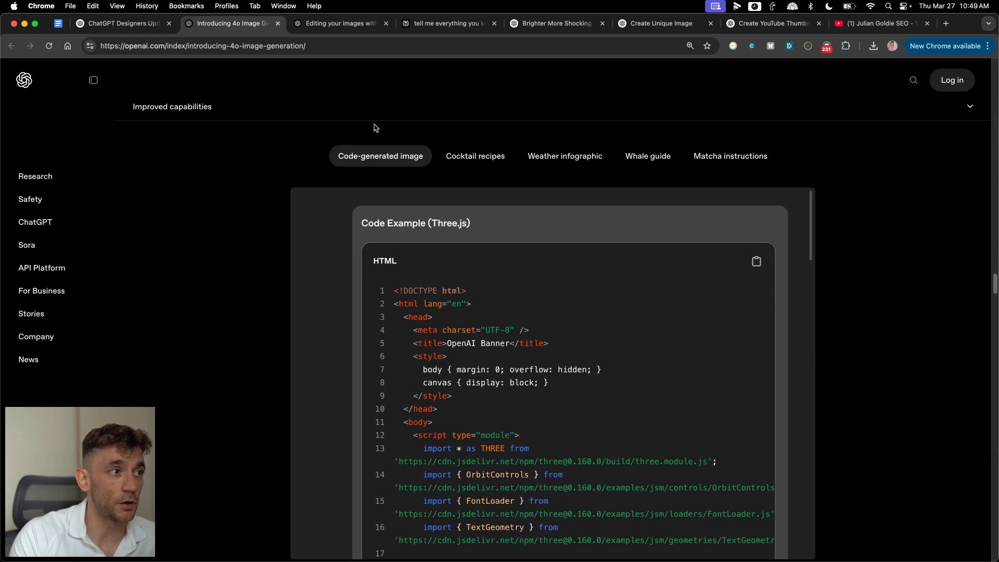
scroll(396, 287, down, 2)
scroll(468, 312, down, 10)
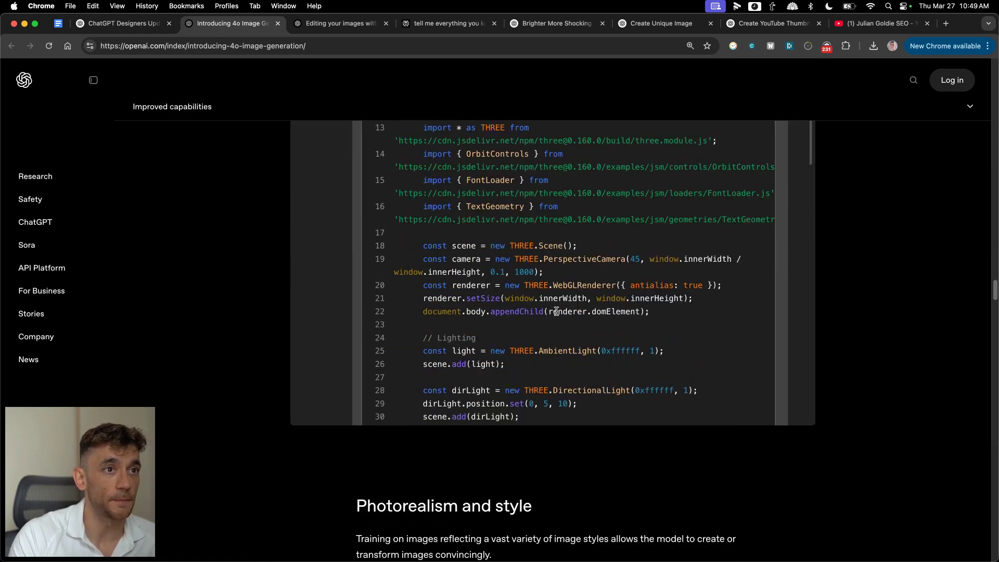
scroll(794, 319, up, 8)
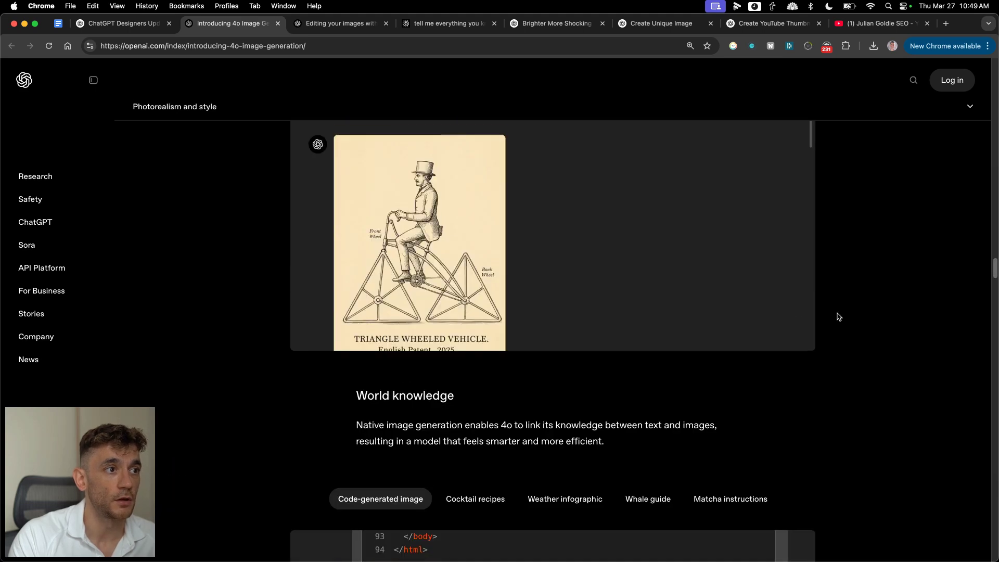
scroll(771, 405, down, 6)
scroll(608, 370, up, 15)
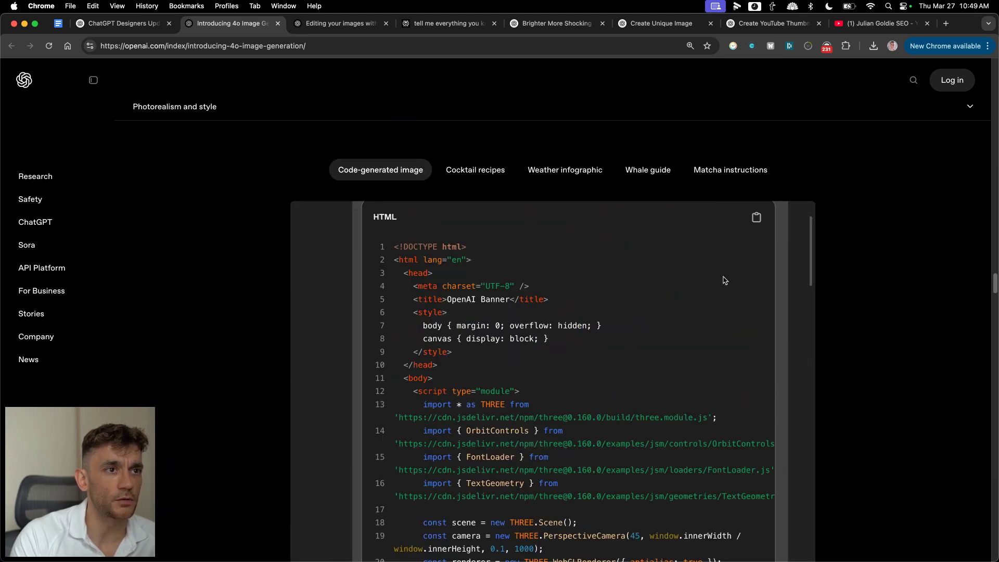
click(757, 253)
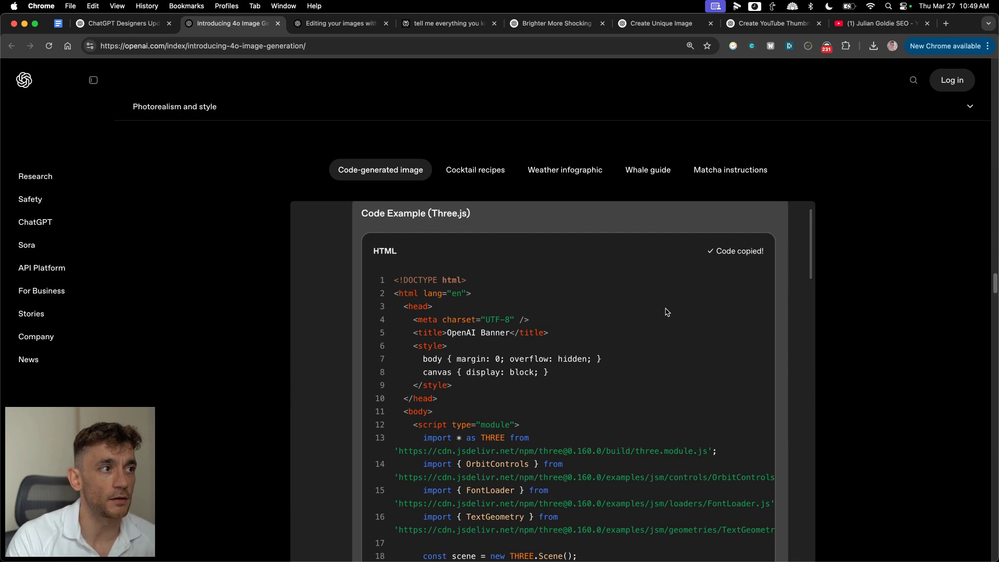
Step: Highlight the code's opening lines and the prompt asking for an image of it
scroll(598, 353, up, 1)
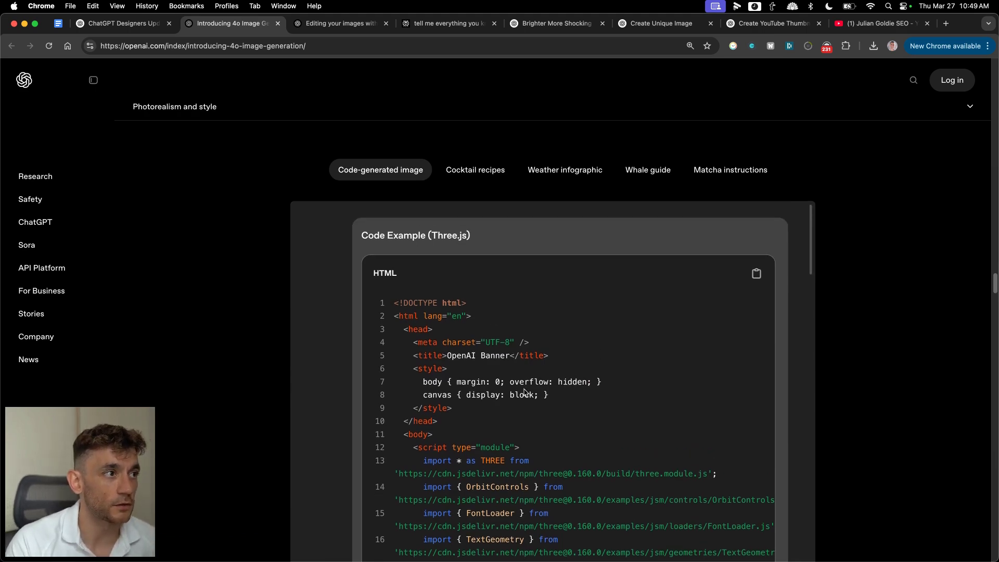
scroll(538, 422, down, 15)
scroll(537, 422, down, 10)
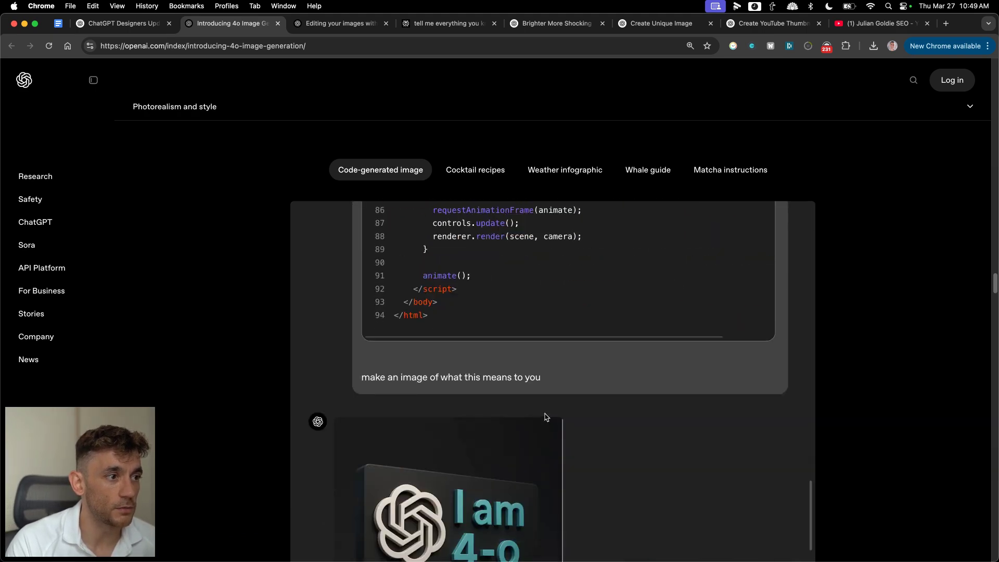
scroll(521, 354, up, 4)
scroll(471, 326, up, 4)
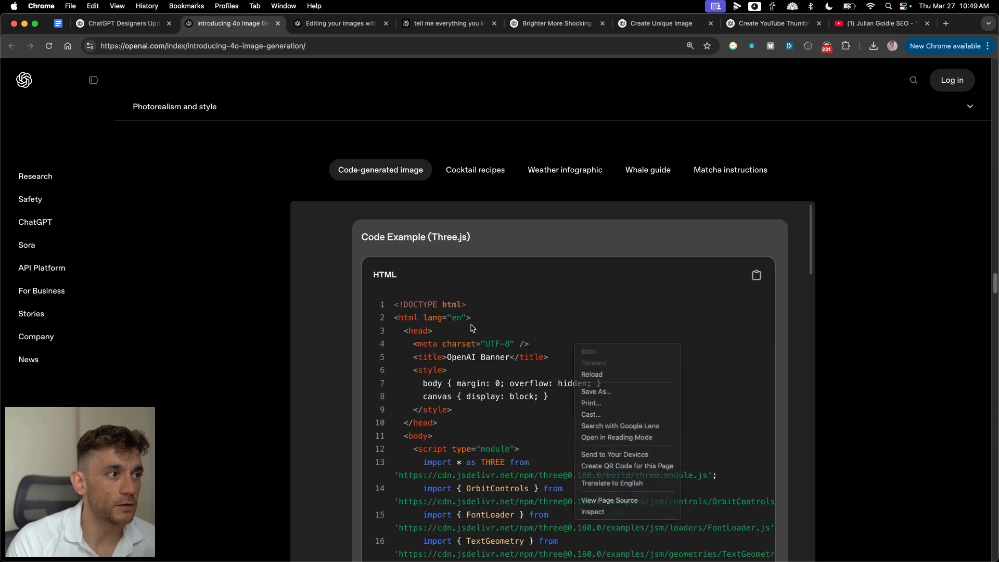
drag(387, 275, 432, 437)
scroll(581, 373, down, 20)
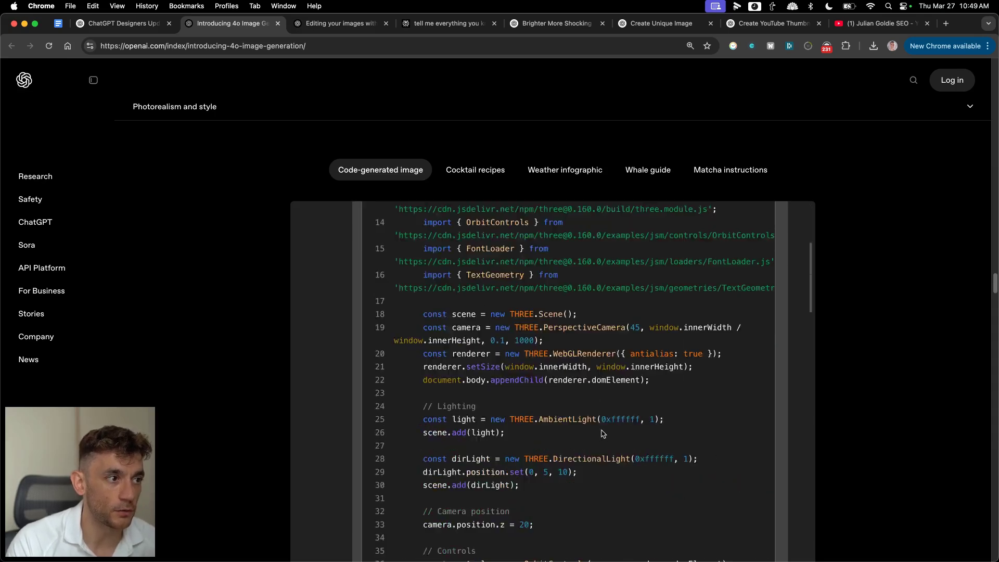
scroll(576, 261, down, 5)
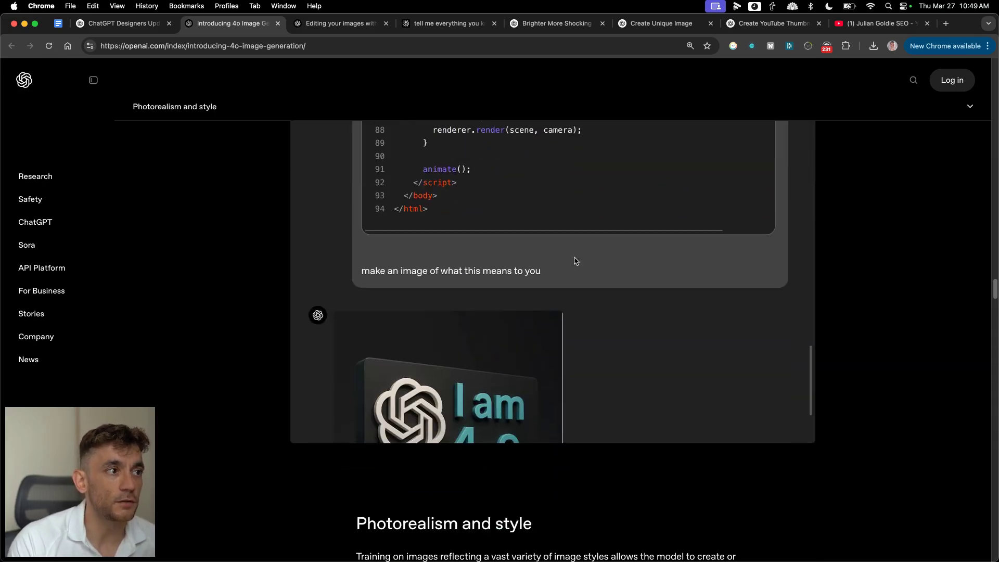
drag(362, 272, 599, 288)
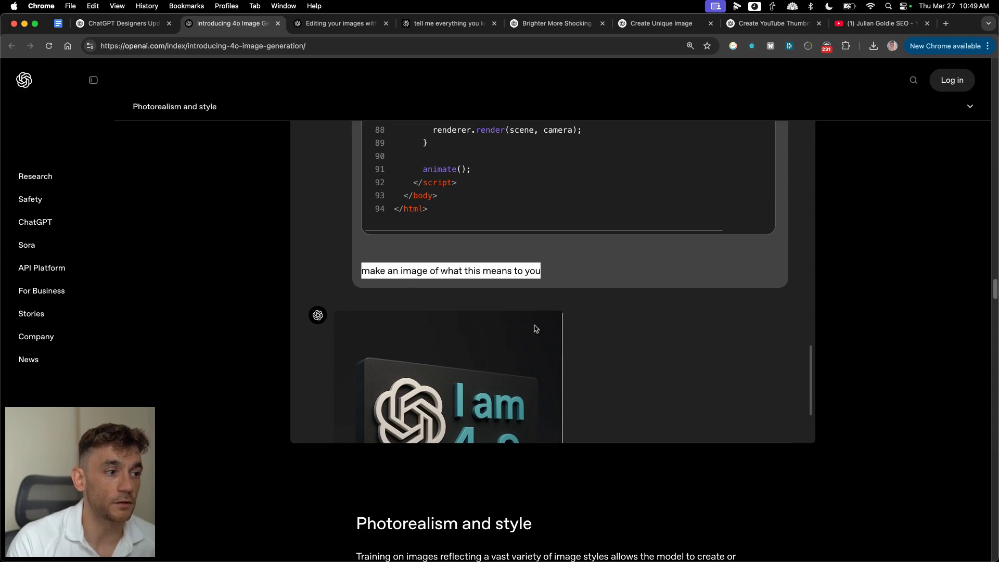
Step: Scroll past the 'I am 4-o' image to the Photorealism and style section
scroll(649, 338, down, 4)
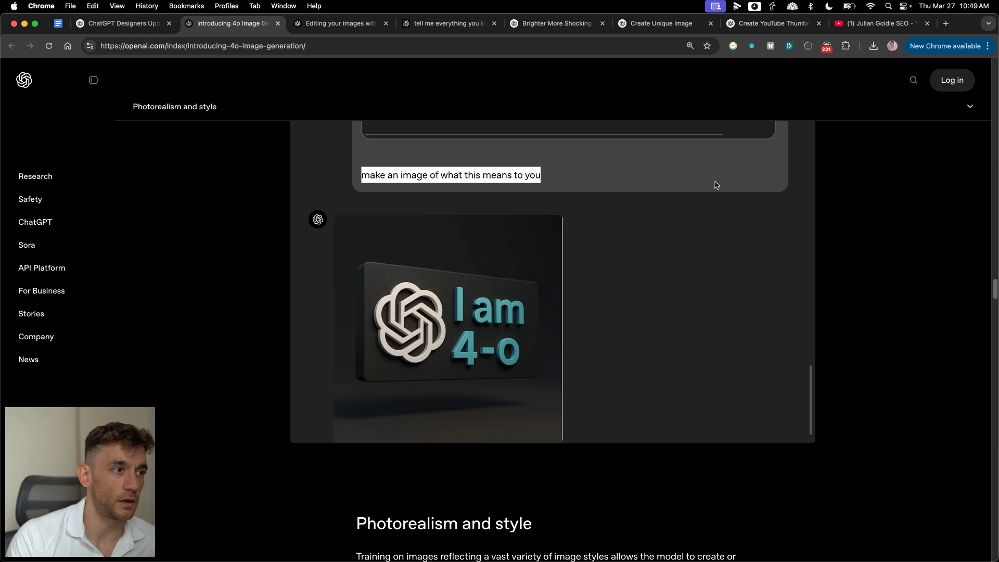
scroll(496, 392, down, 1)
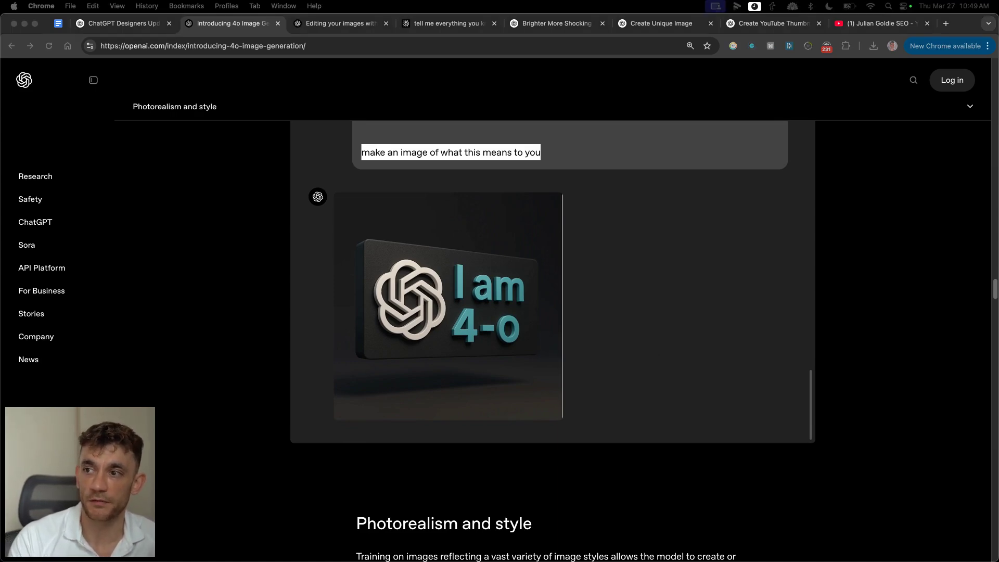
click(570, 292)
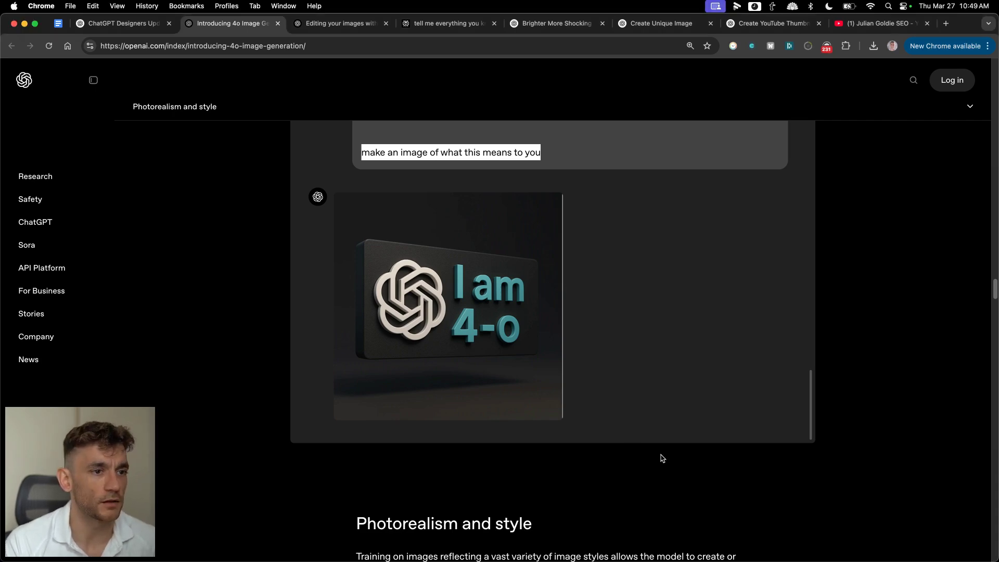
scroll(865, 363, down, 3)
scroll(865, 363, up, 5)
scroll(866, 367, down, 10)
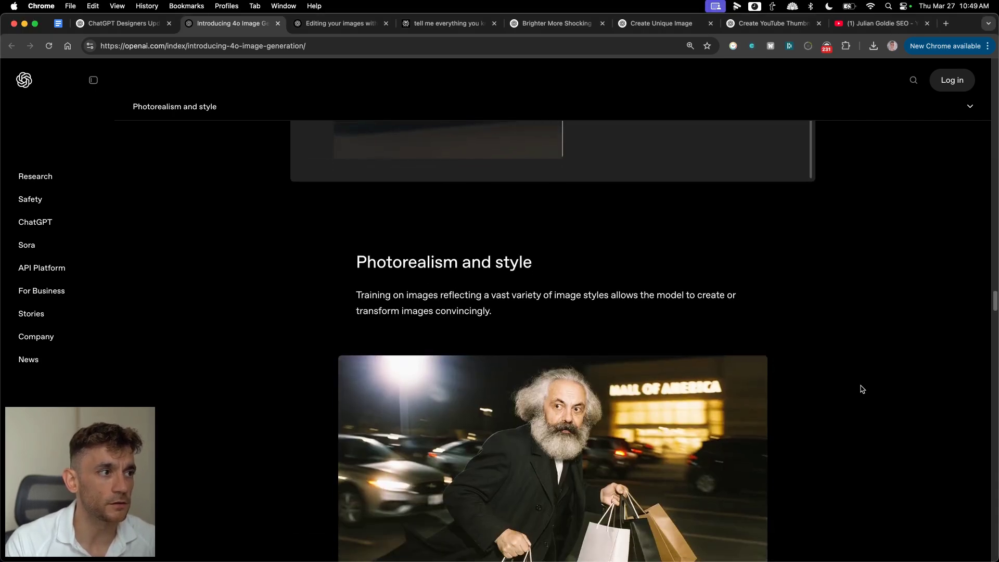
Step: Highlight the Karl Marx image caption in the photorealism examples
scroll(590, 231, down, 3)
scroll(528, 349, down, 1)
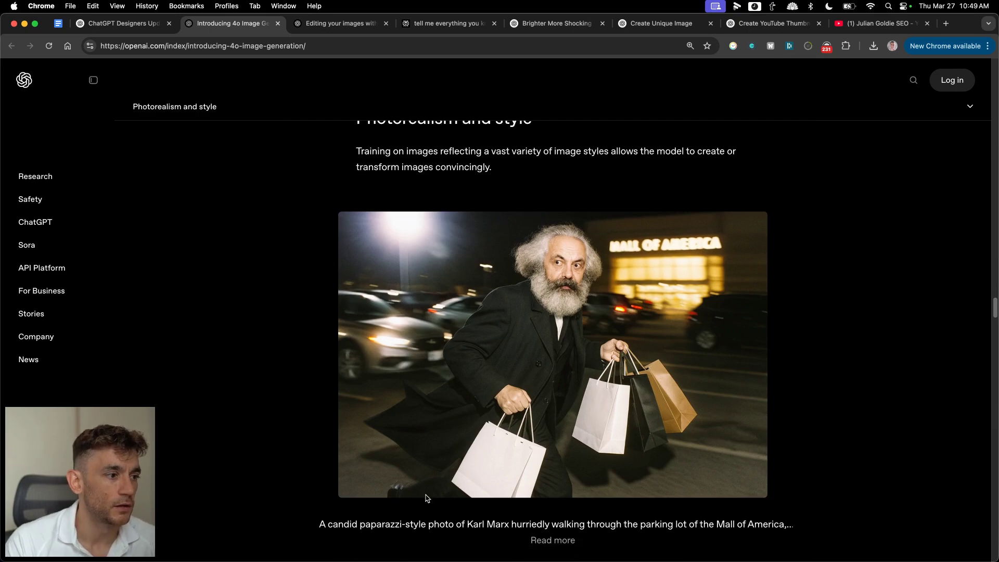
drag(312, 534, 364, 525)
click(501, 529)
drag(460, 526, 522, 528)
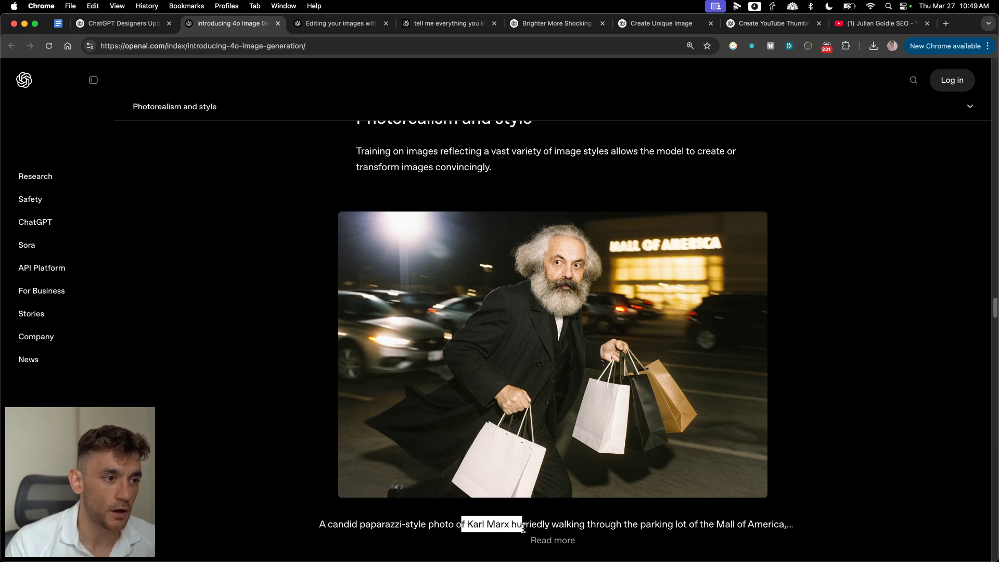
triple_click(801, 529)
Step: View the group of friends, market girl, parked car, galloping horse and fruit-bowl-with-planets examples
scroll(801, 529, down, 10)
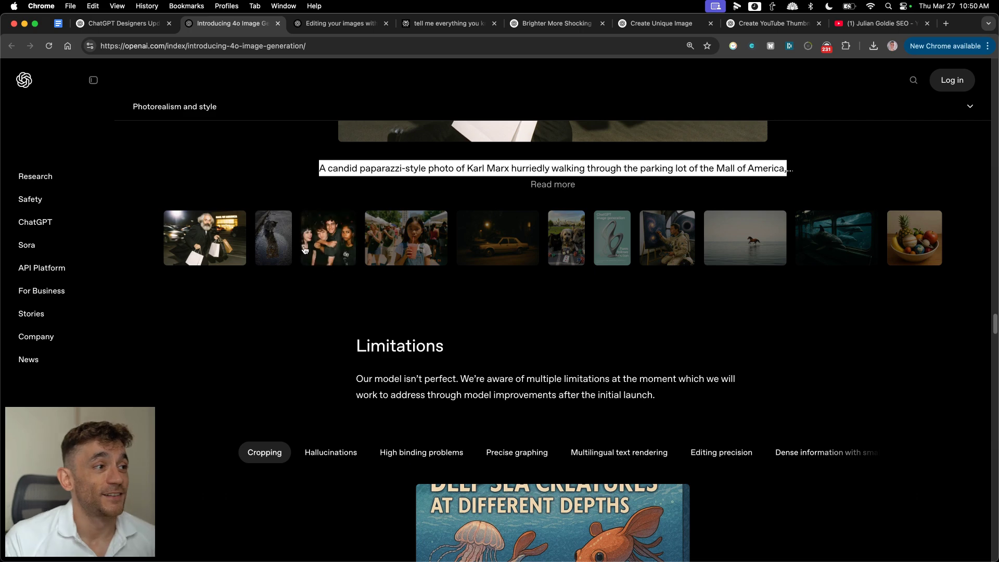
click(341, 248)
click(405, 241)
click(497, 242)
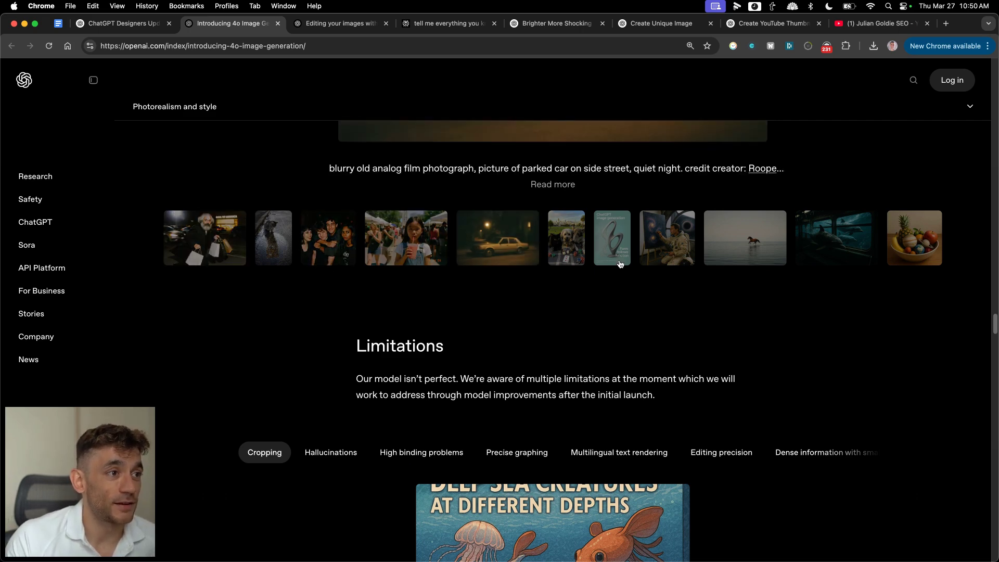
scroll(844, 310, up, 6)
scroll(885, 315, down, 3)
click(751, 424)
scroll(750, 417, up, 2)
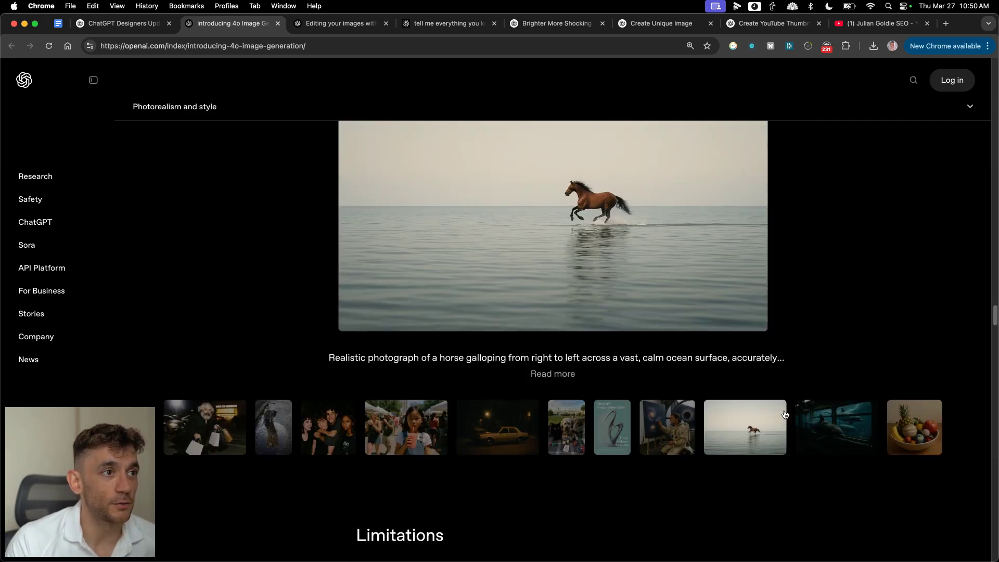
scroll(715, 310, up, 2)
scroll(754, 338, down, 4)
click(914, 411)
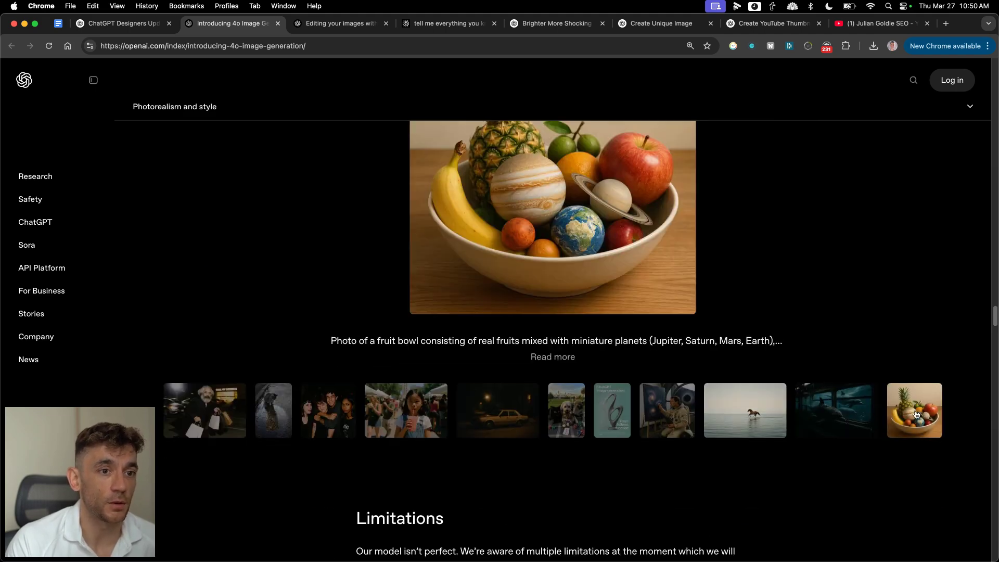
Step: Scroll down to the Limitations section with the deep-sea creatures image
scroll(728, 267, up, 3)
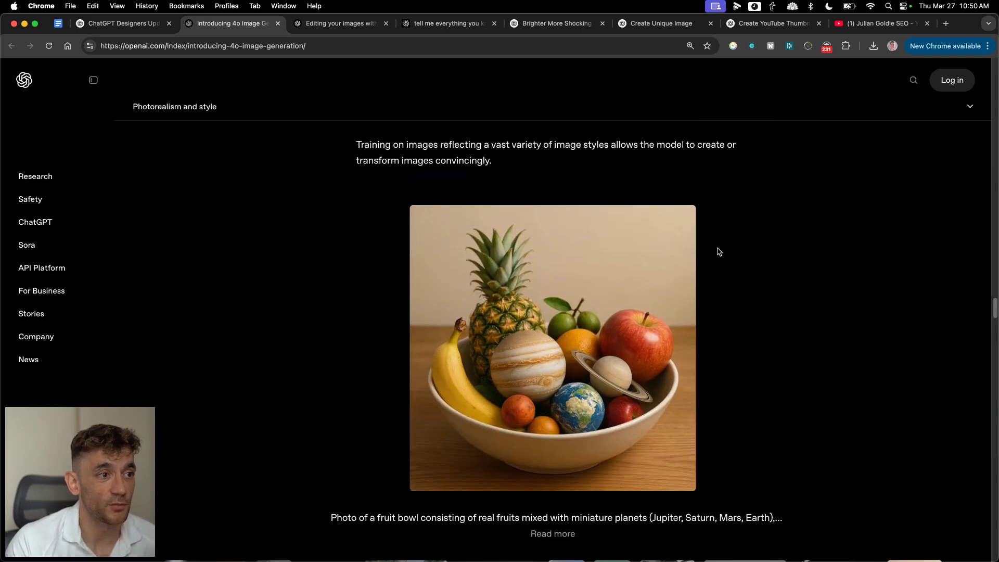
scroll(714, 254, up, 1)
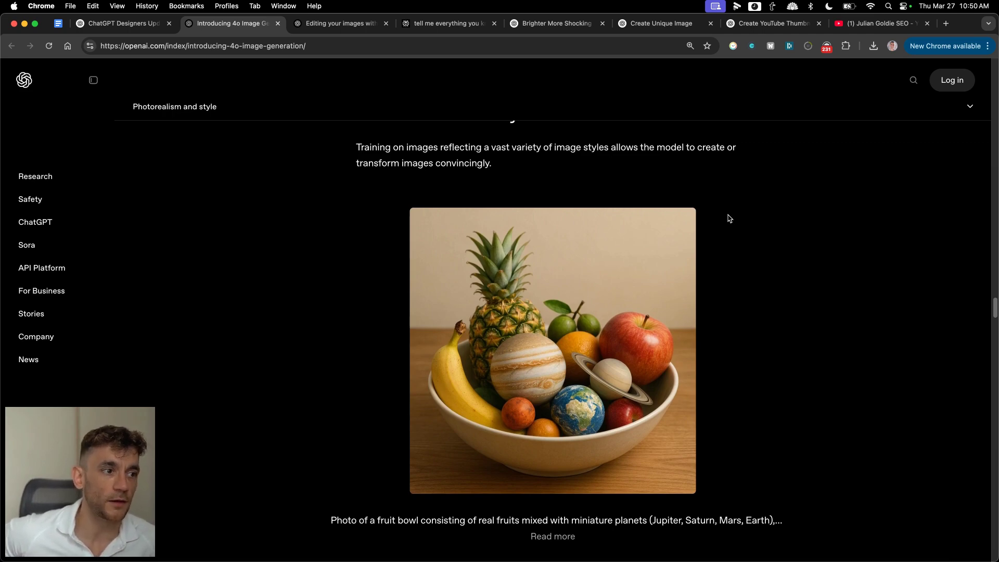
scroll(427, 245, down, 1)
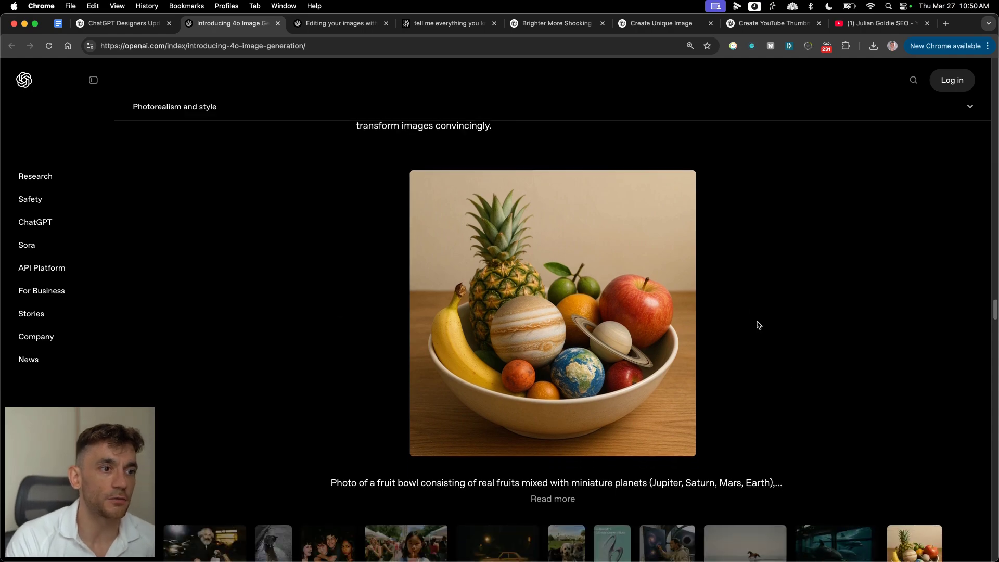
scroll(497, 285, down, 10)
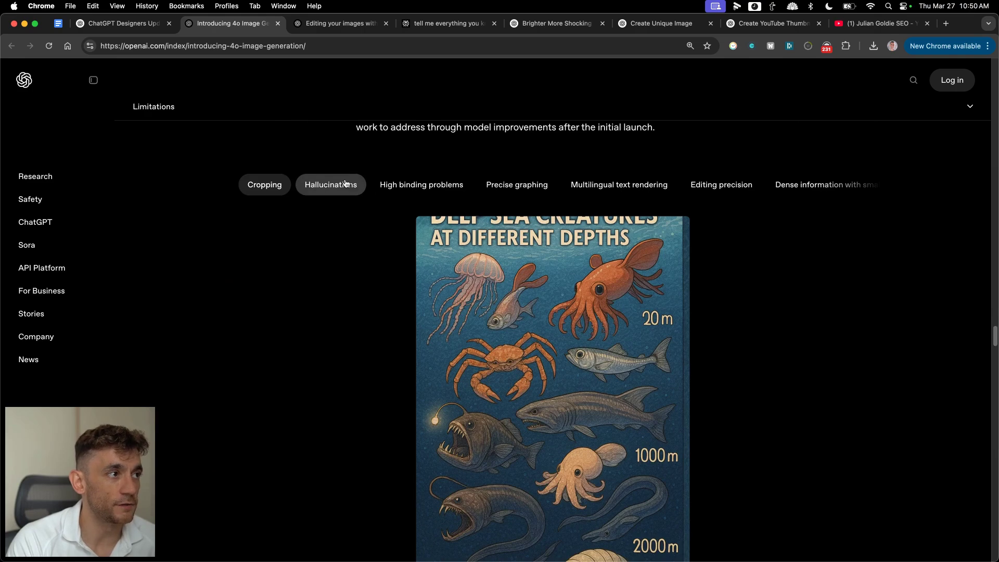
Step: Show each Limitations example: Hallucinations, High binding, Precise graphing, Multilingual text, Editing precision, Dense information
click(347, 185)
click(430, 183)
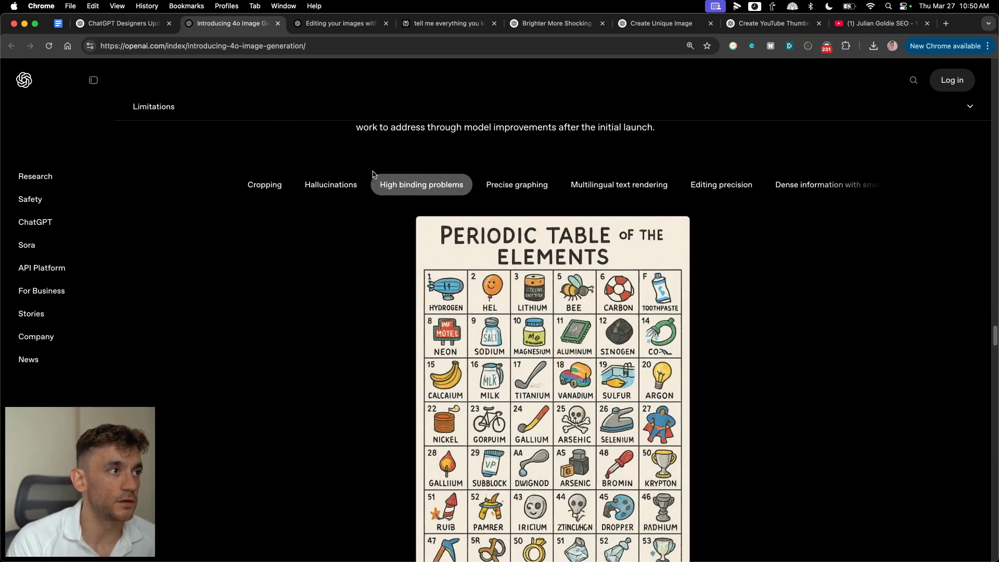
click(338, 186)
click(455, 185)
click(545, 189)
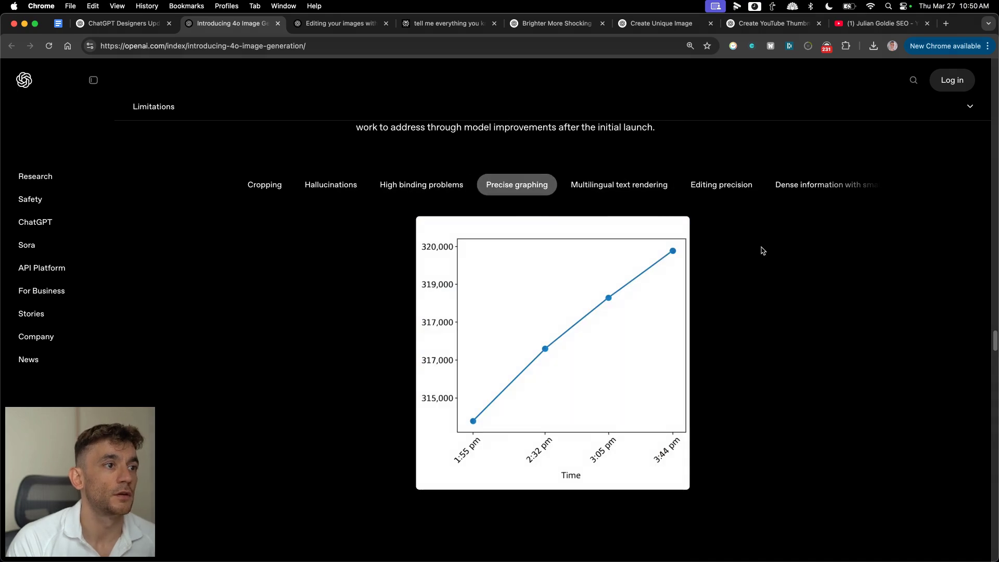
click(640, 187)
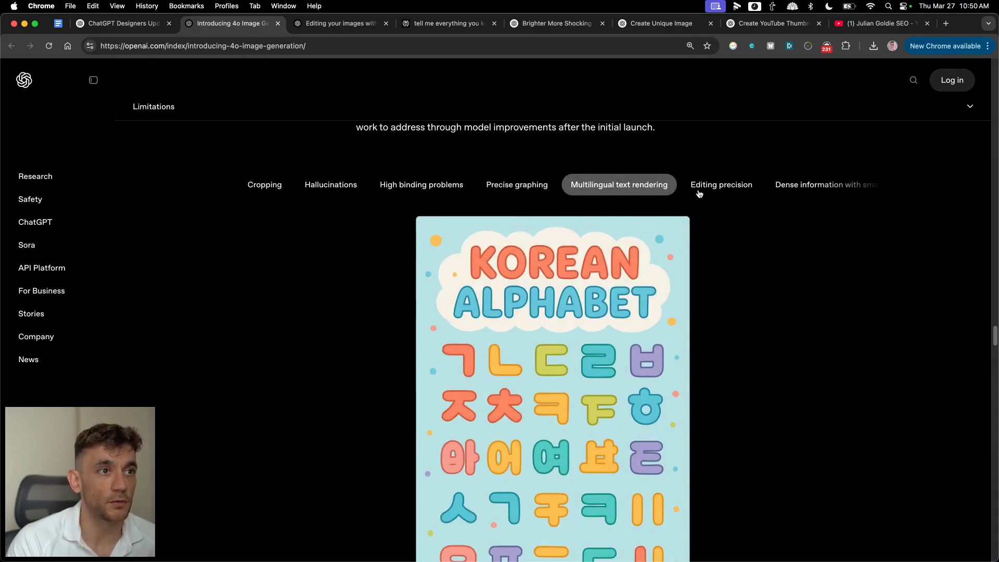
click(707, 194)
click(811, 186)
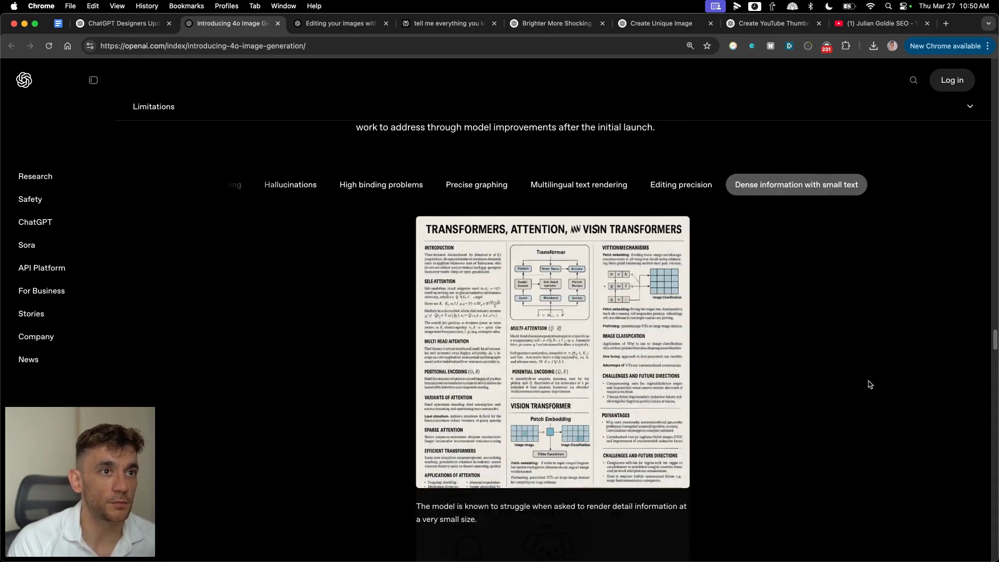
Step: Scroll down to the Livestream replay, then back to the article's top
scroll(777, 295, down, 15)
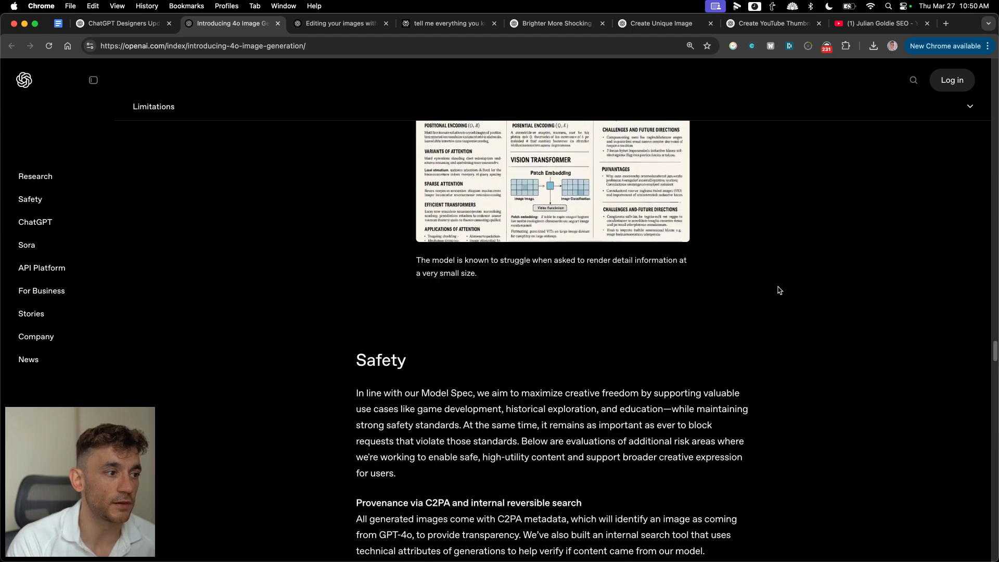
scroll(774, 327, down, 20)
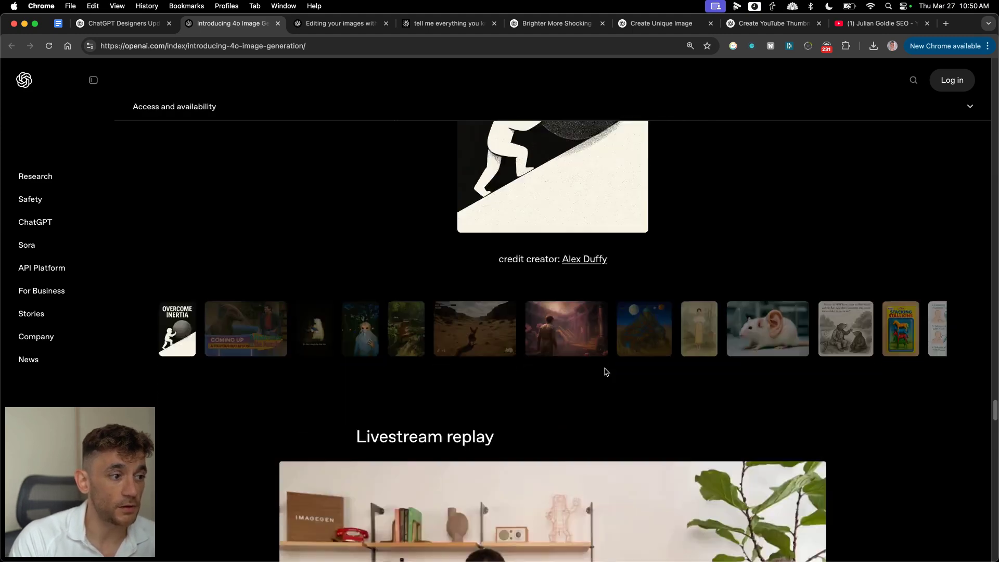
scroll(633, 354, up, 10)
scroll(694, 394, down, 4)
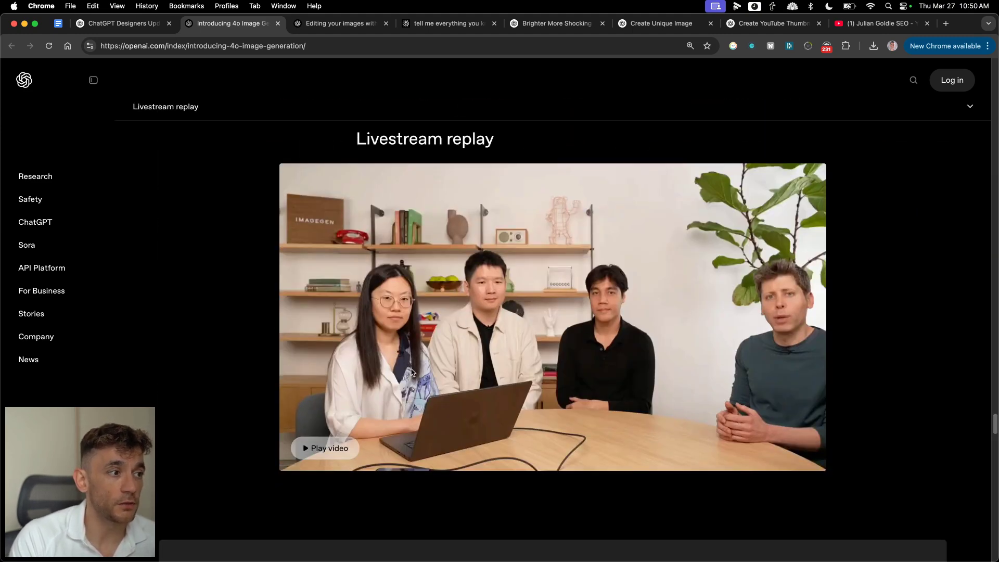
scroll(536, 363, up, 20)
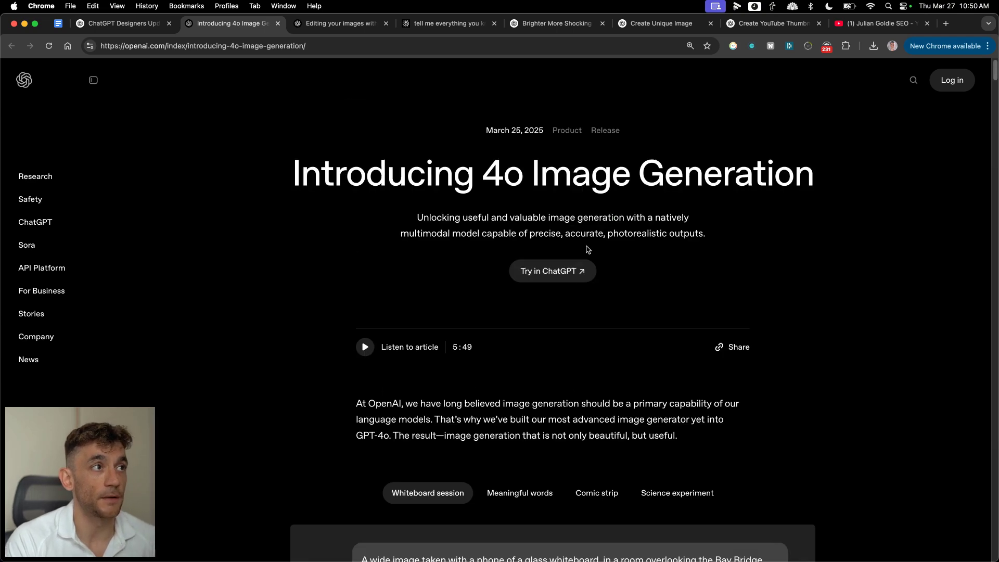
Step: Check the 'Brighter More Shocking' chat, then show the SEO Link Building Mastery ad in 'Create Unique Image'
click(554, 23)
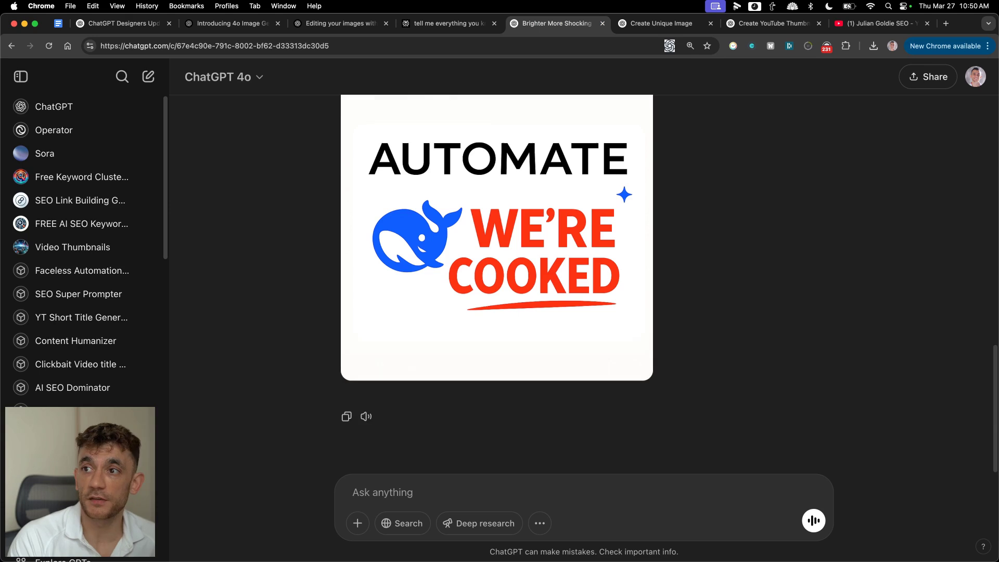
key(super+shift+4)
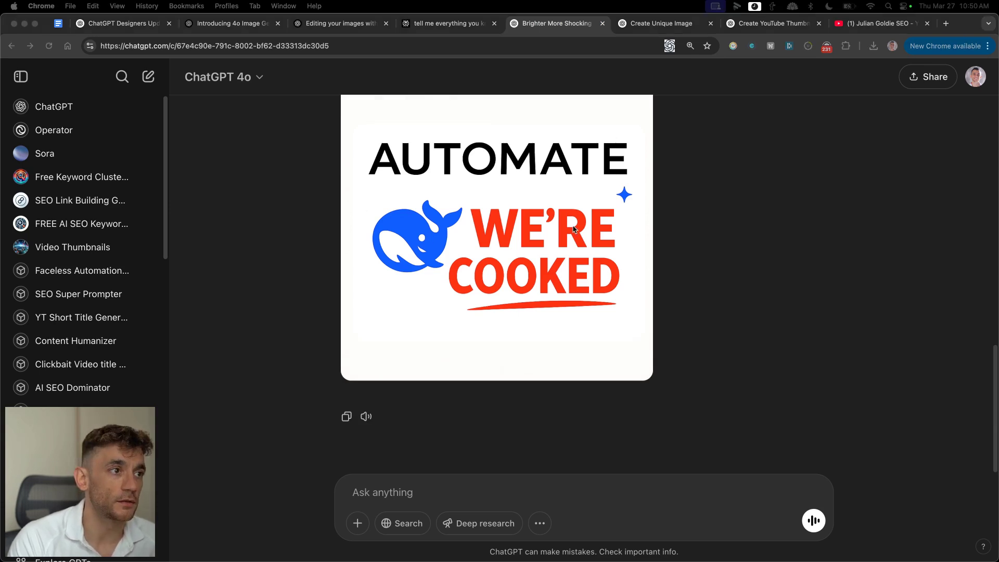
scroll(575, 239, up, 3)
click(660, 23)
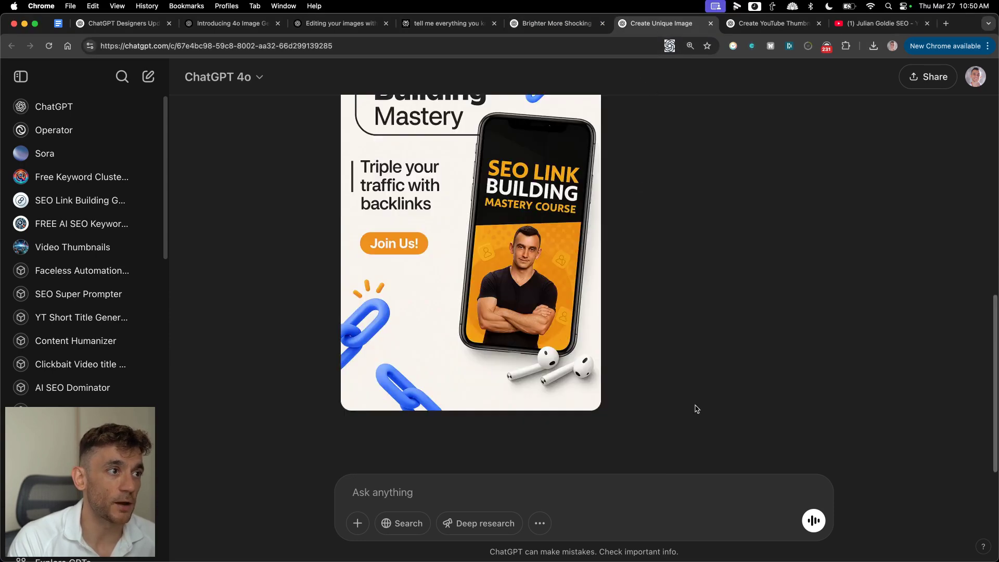
scroll(689, 370, up, 2)
scroll(691, 363, down, 5)
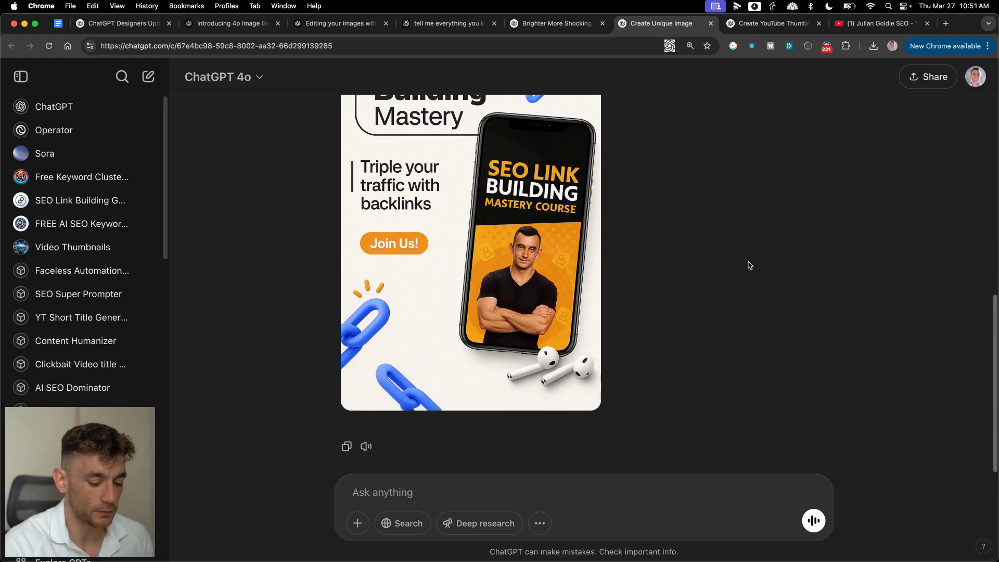
Step: Load the website's About Me page in a new tab and copy its photo
key(super+t)
text(juliangoldie.com/about)
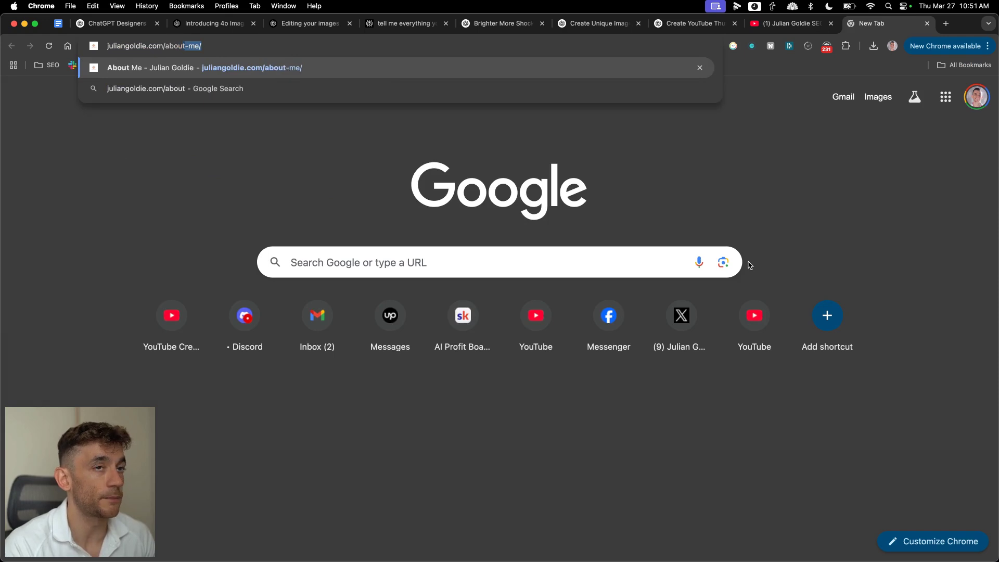
key(Return)
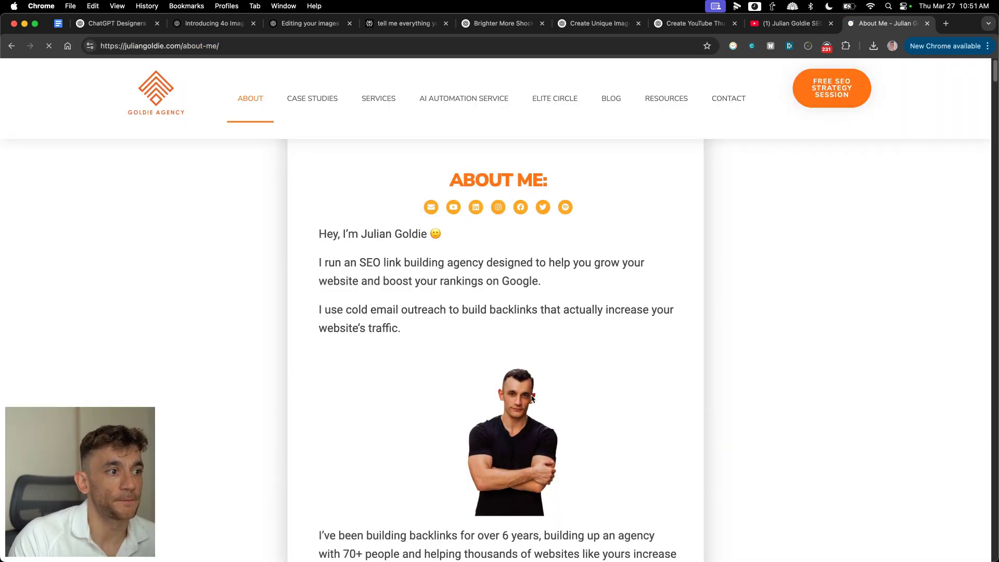
right_click(532, 396)
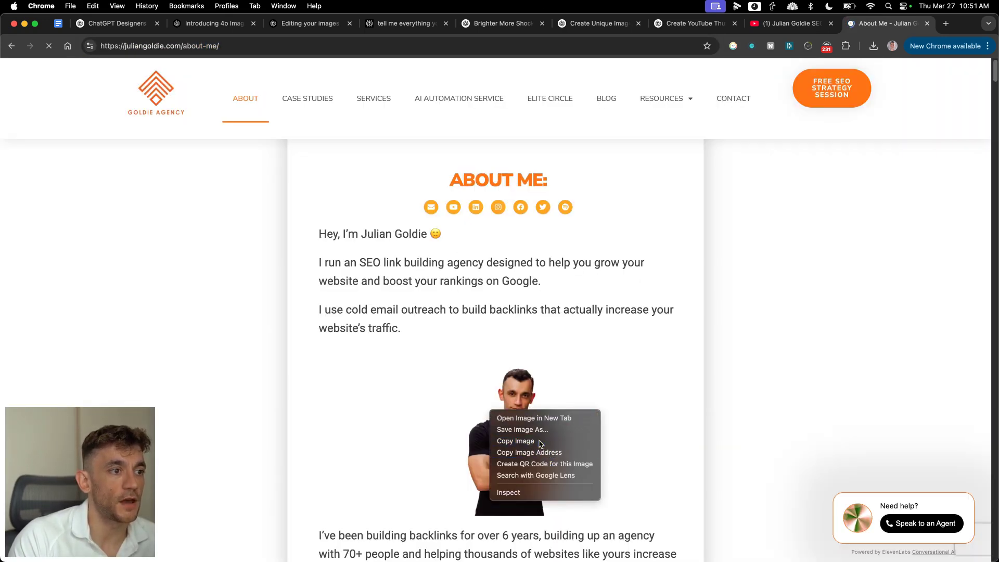
click(515, 440)
Step: Send the pasted photo to ChatGPT with 'insert and replace the person in the image with this image attached'
click(598, 23)
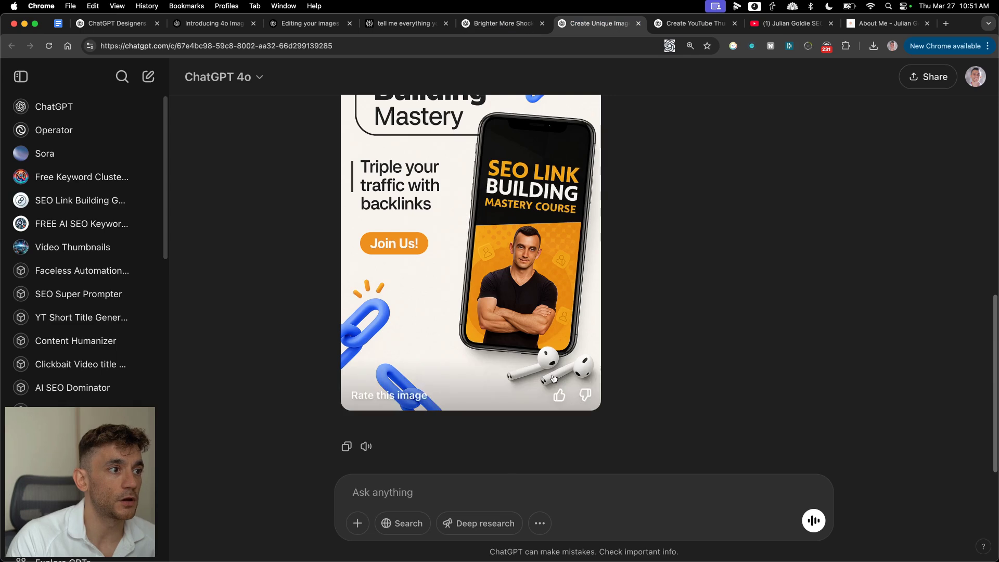
click(499, 489)
key(super+v)
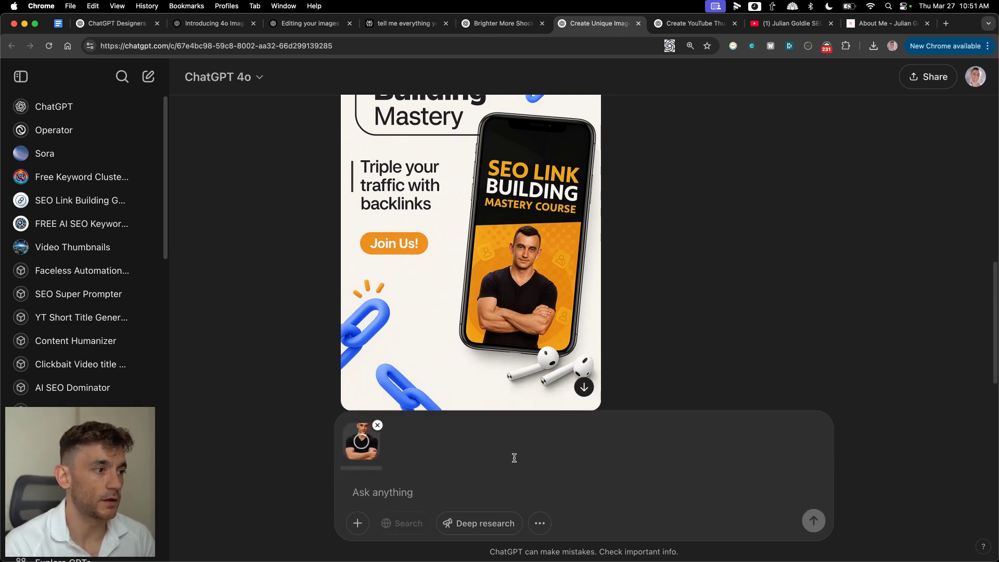
text(insert and replace the person )
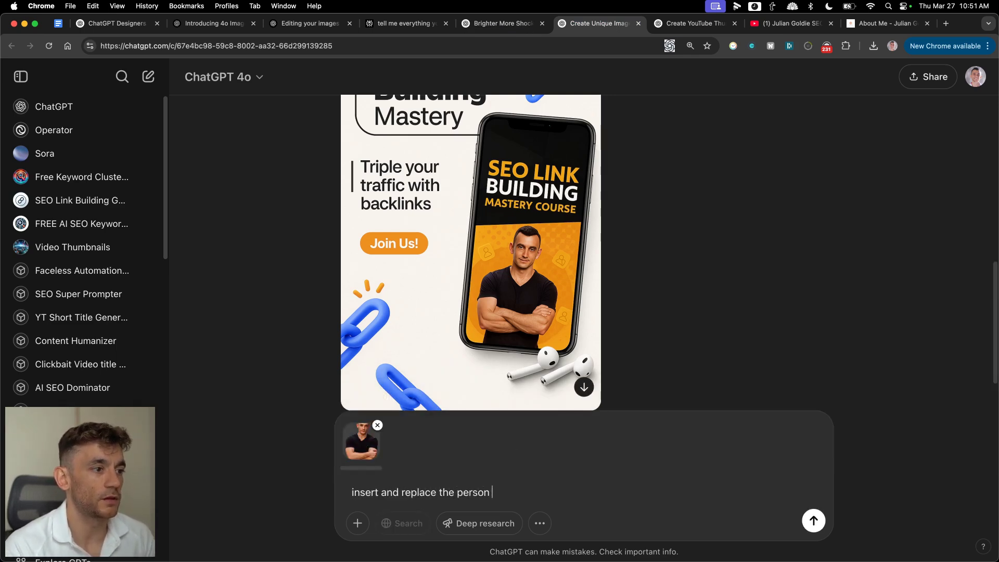
text(in the image with this image)
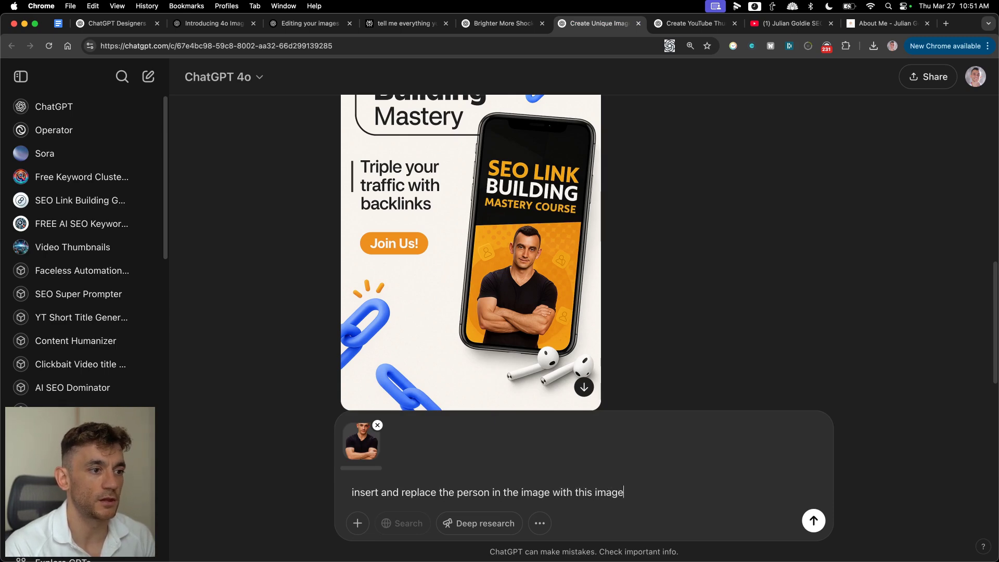
text( attached)
key(Return)
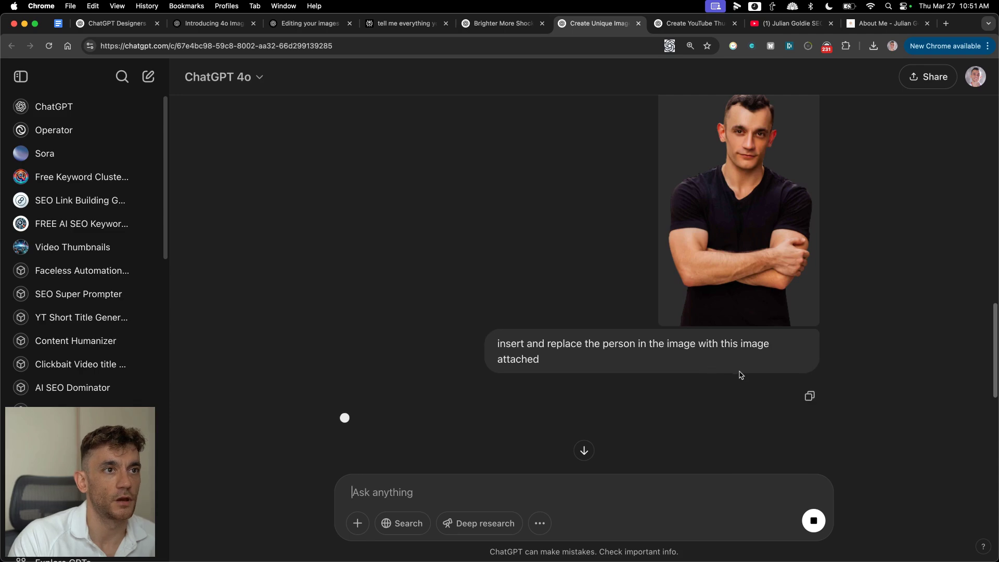
Step: View the link-building ad full-screen, then close it and scroll down the chat
scroll(813, 230, up, 10)
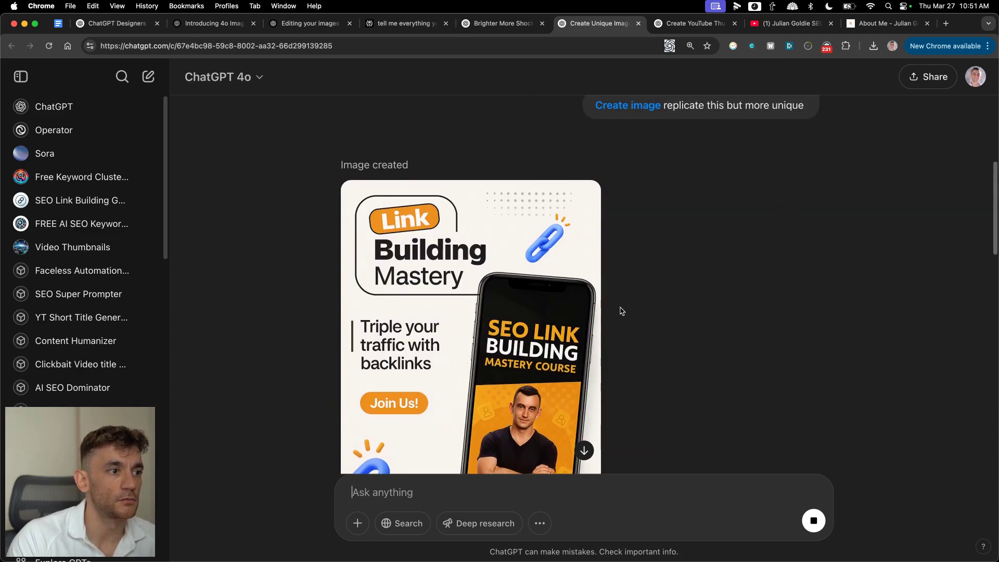
scroll(694, 219, down, 3)
click(530, 329)
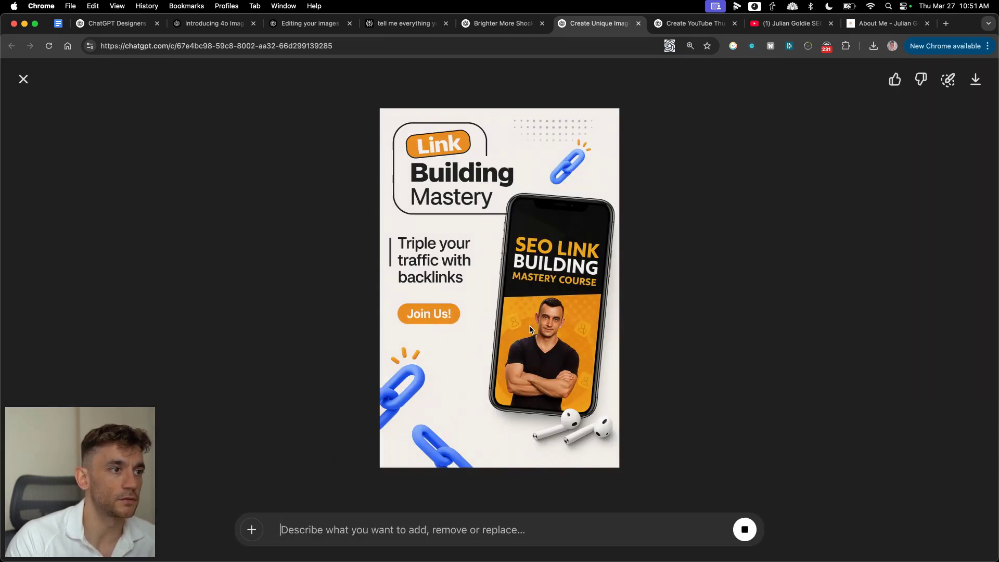
key(Escape)
scroll(729, 312, down, 7)
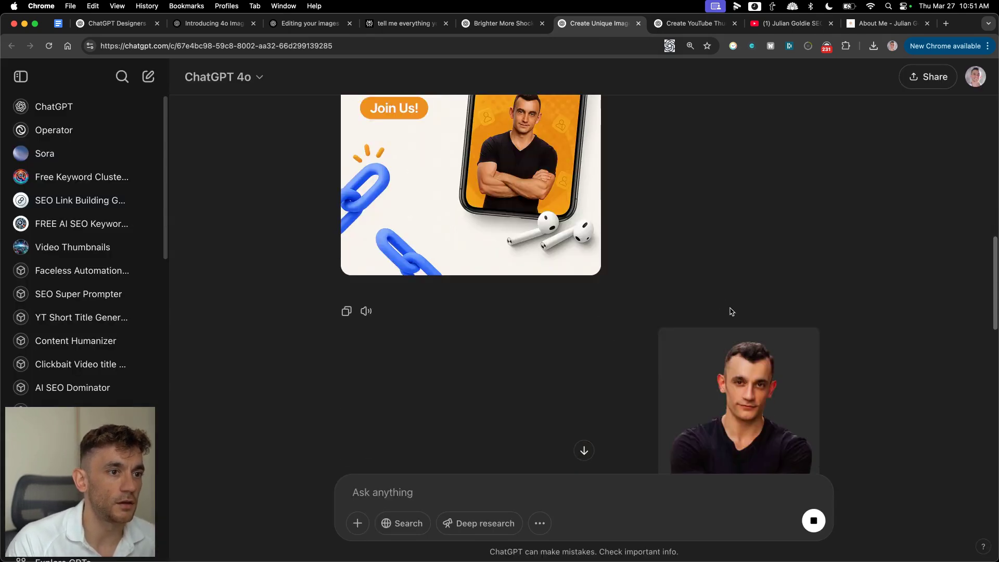
scroll(729, 242, down, 5)
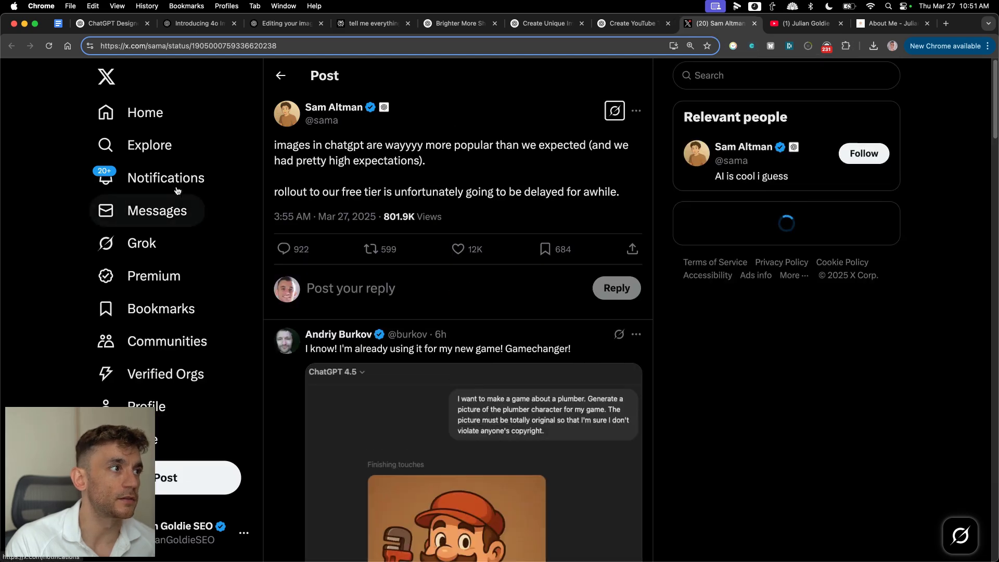
Step: Highlight the X post's two paragraphs, then scroll through its comic-style replies
drag(269, 144, 591, 165)
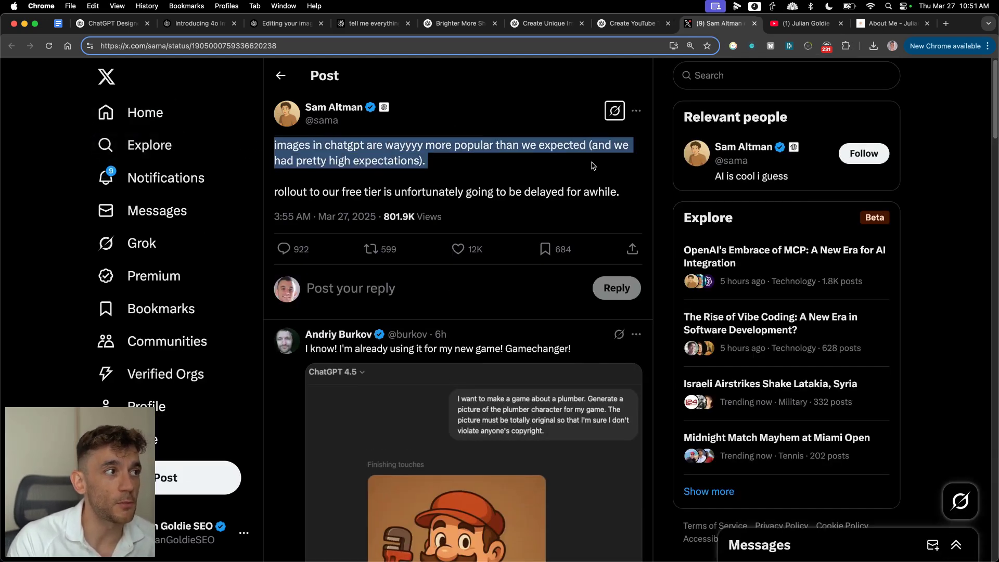
click(439, 178)
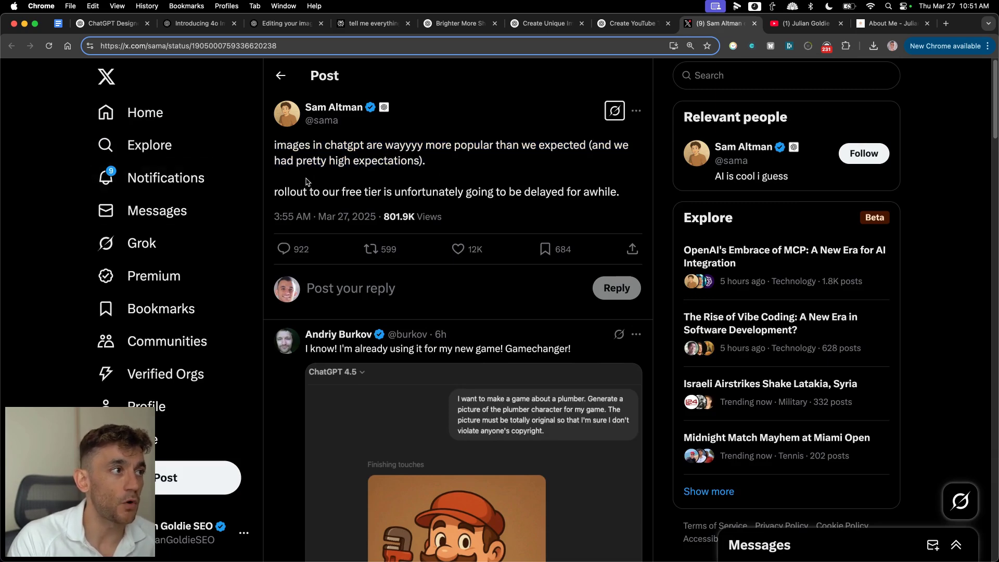
drag(269, 196, 626, 193)
click(519, 175)
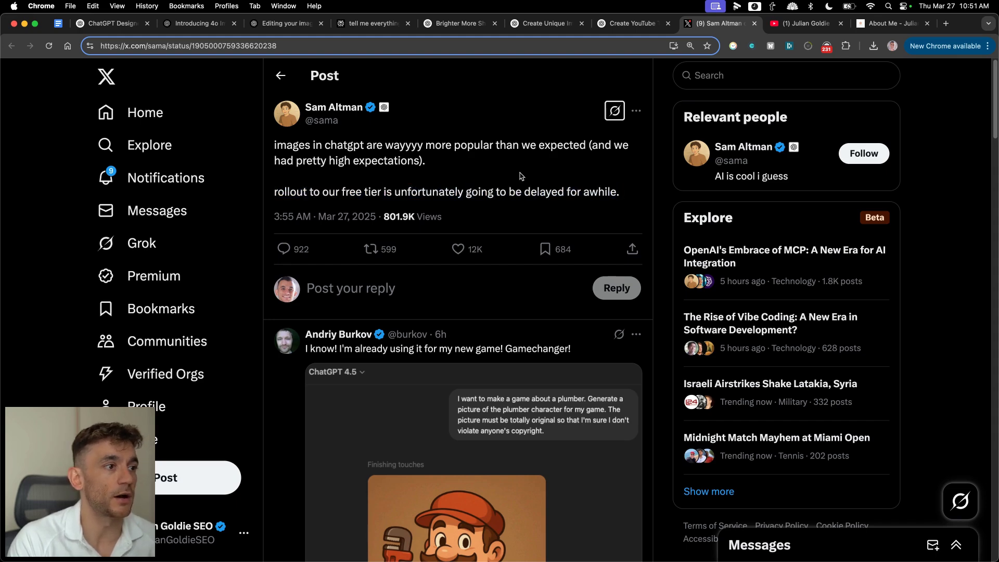
scroll(563, 241, down, 6)
scroll(564, 333, down, 13)
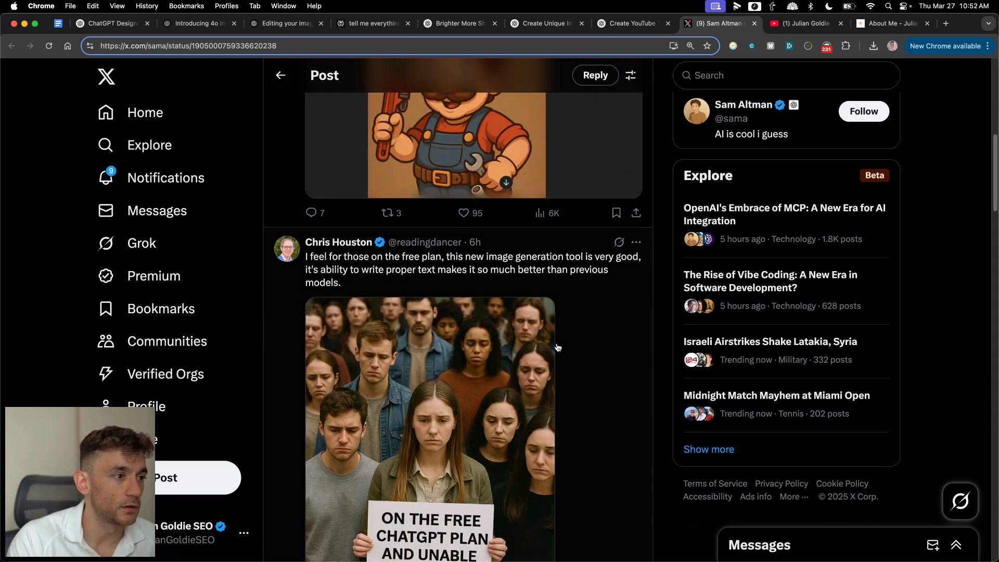
scroll(542, 321, down, 20)
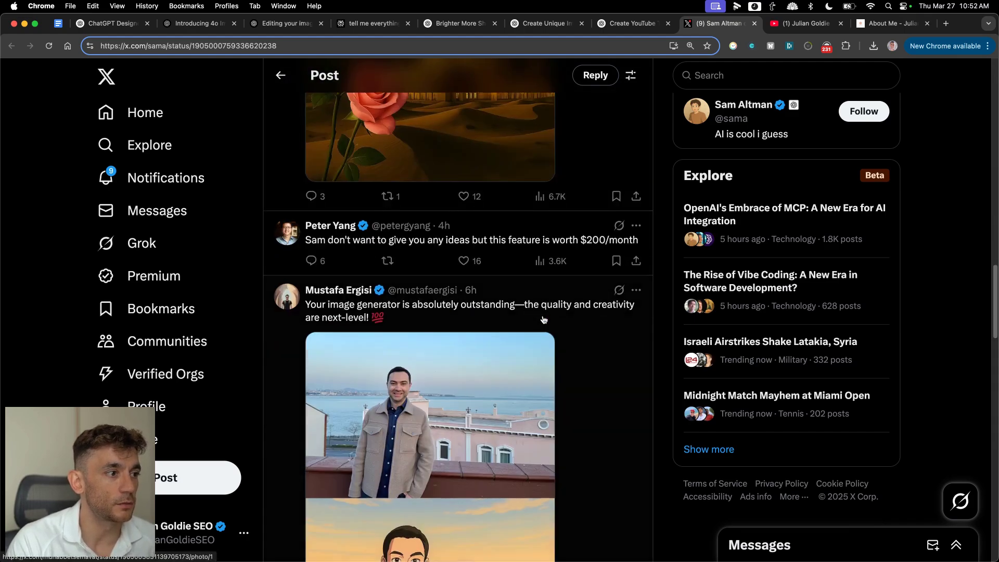
scroll(546, 320, up, 20)
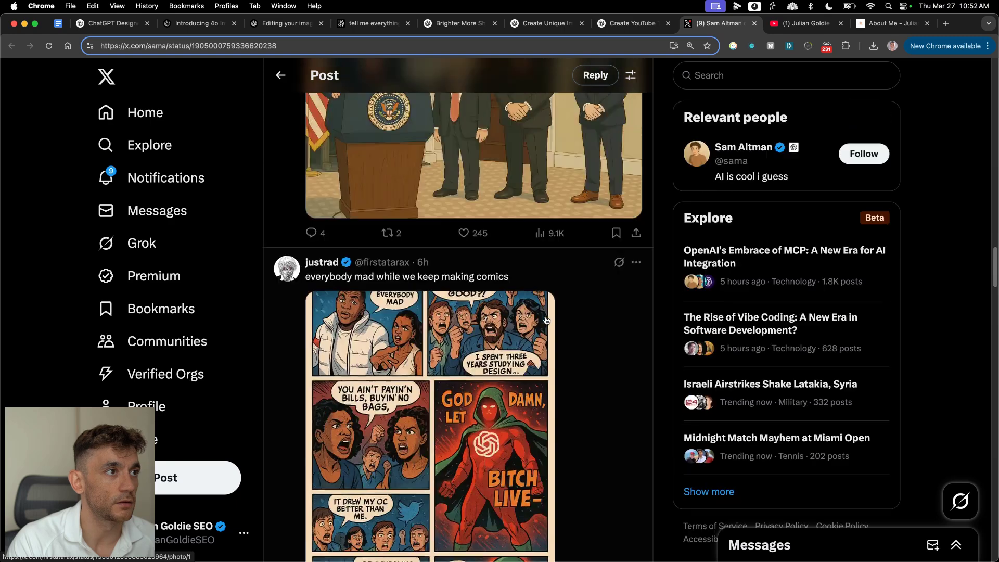
Step: Close the X post tab, return to the replace-the-person chat, and close the YouTube thumbnail chat
key(super+w)
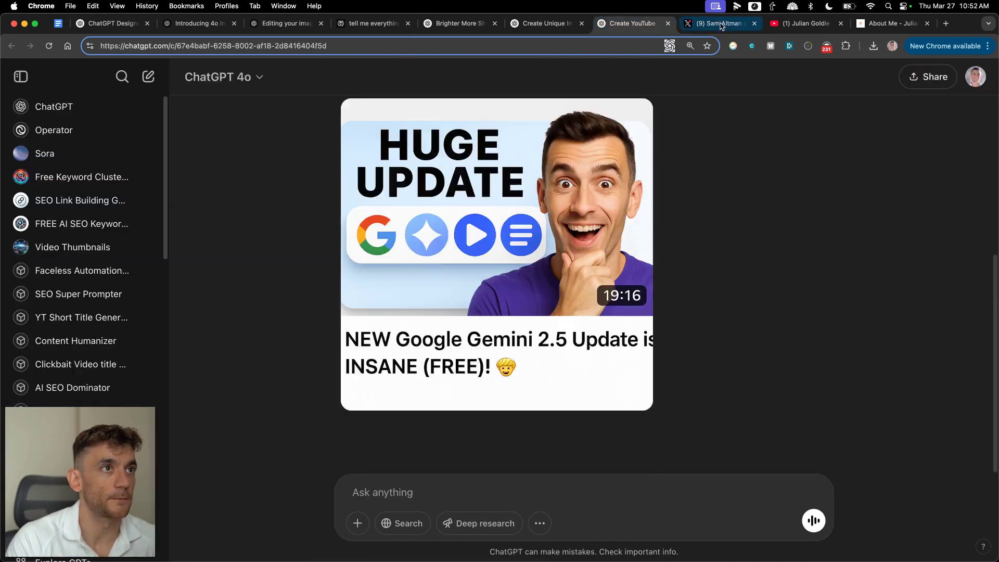
click(544, 22)
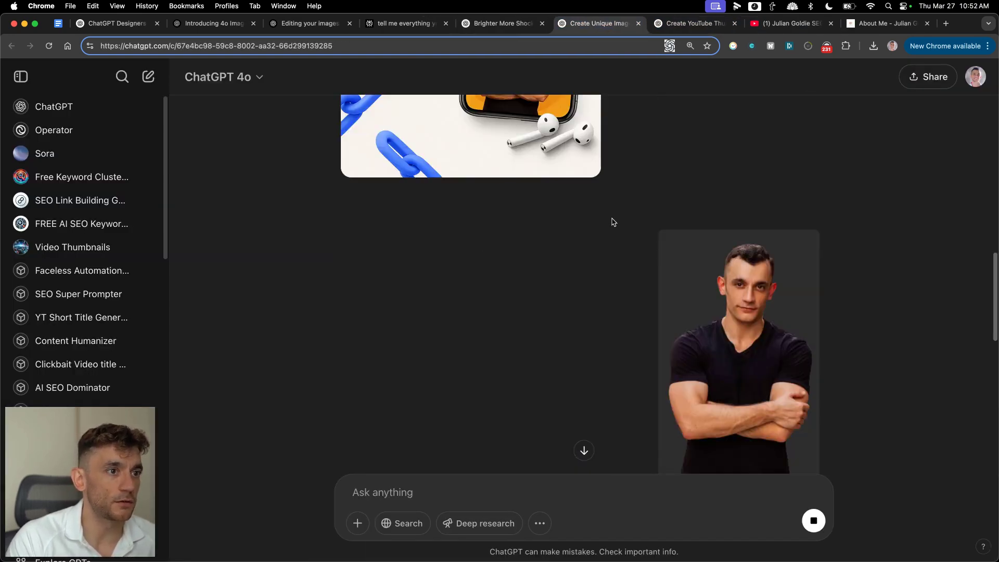
scroll(679, 268, up, 15)
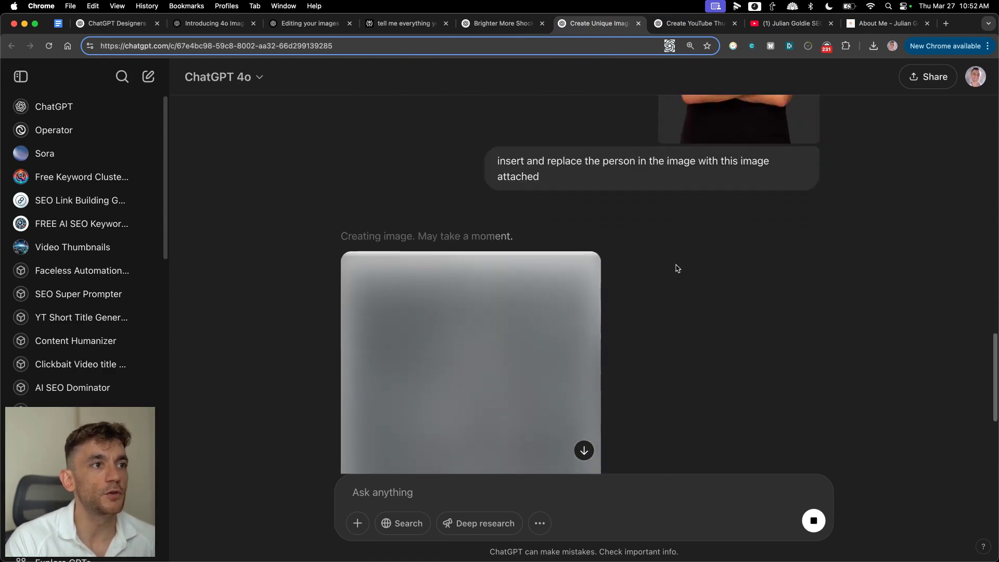
scroll(749, 333, down, 15)
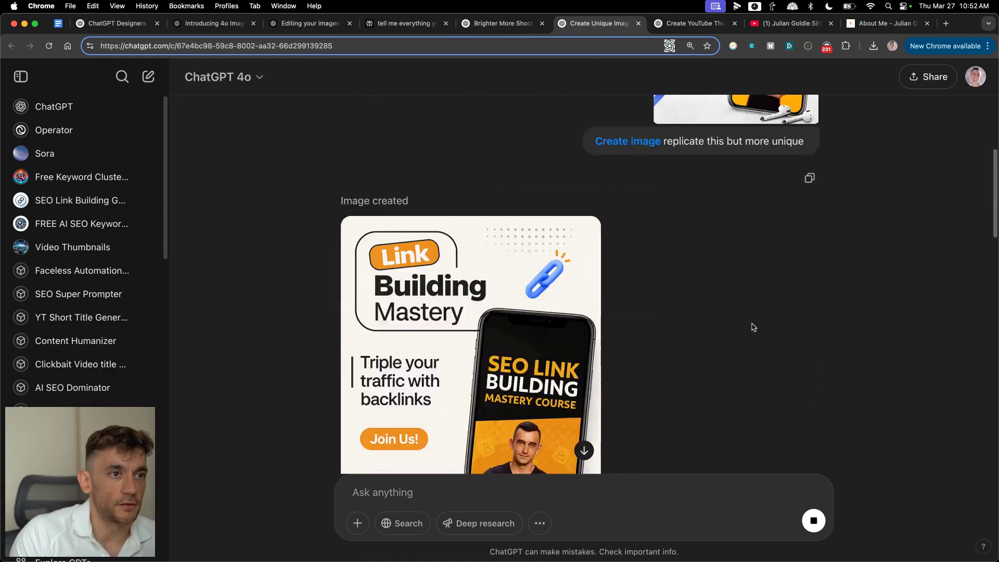
scroll(743, 351, up, 2)
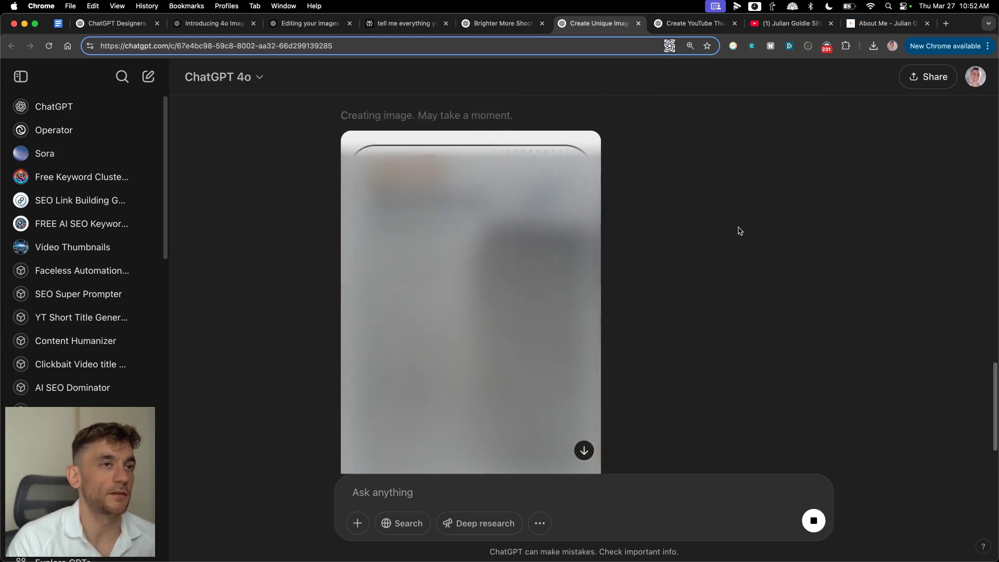
click(734, 23)
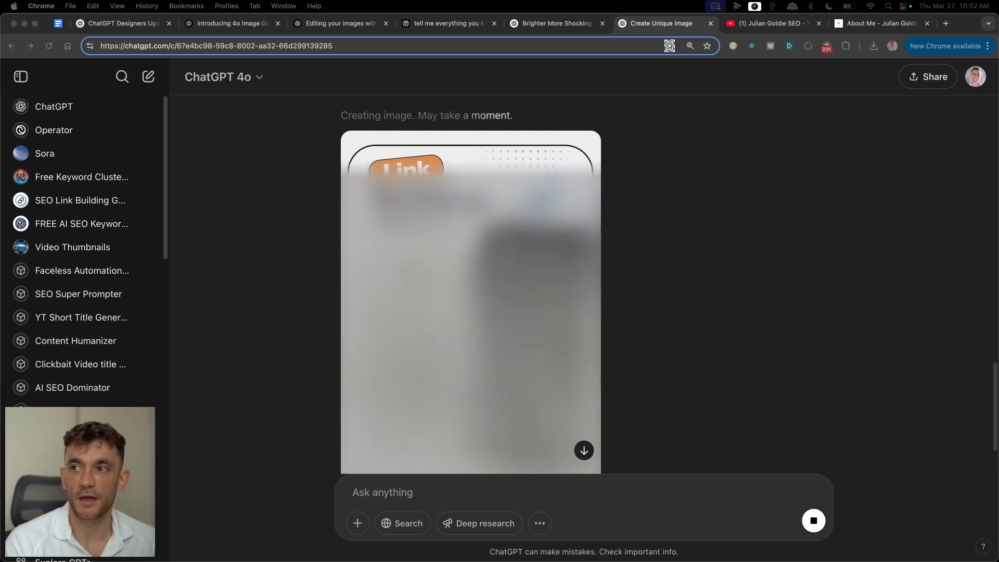
Step: Preview the uploaded image, then copy the original Link Building Mastery ad image
click(688, 237)
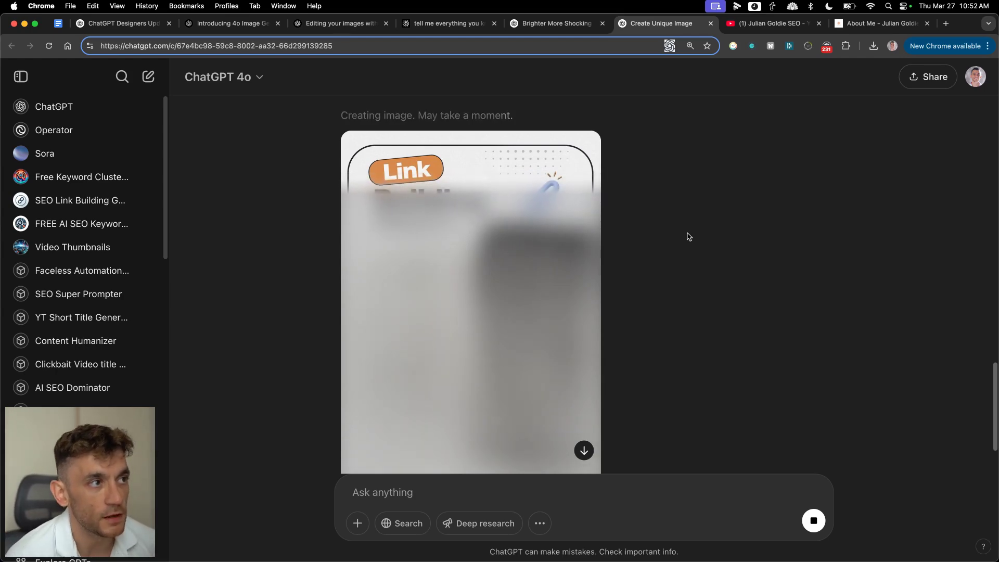
scroll(688, 237, up, 10)
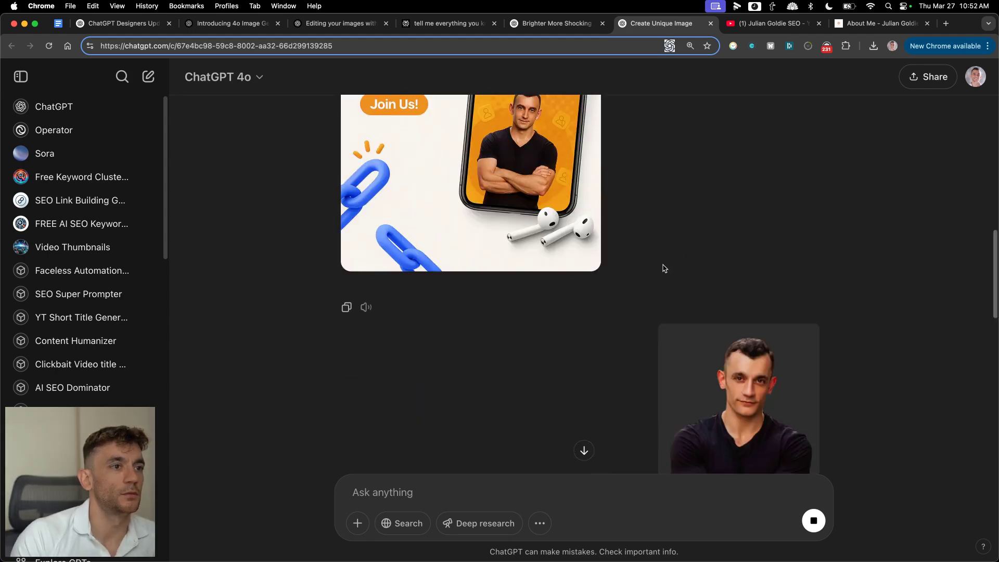
scroll(662, 267, down, 11)
scroll(645, 325, up, 3)
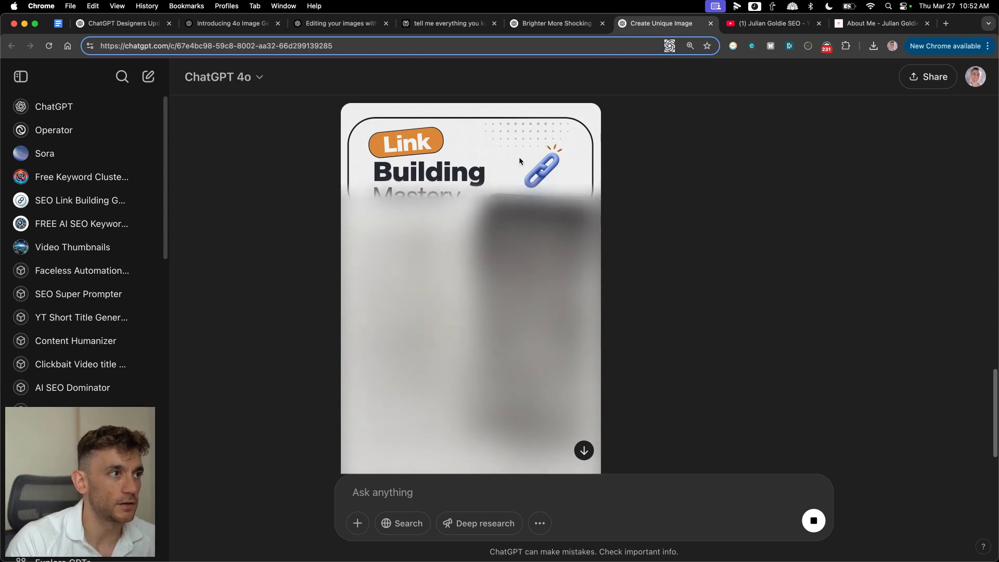
scroll(622, 114, up, 6)
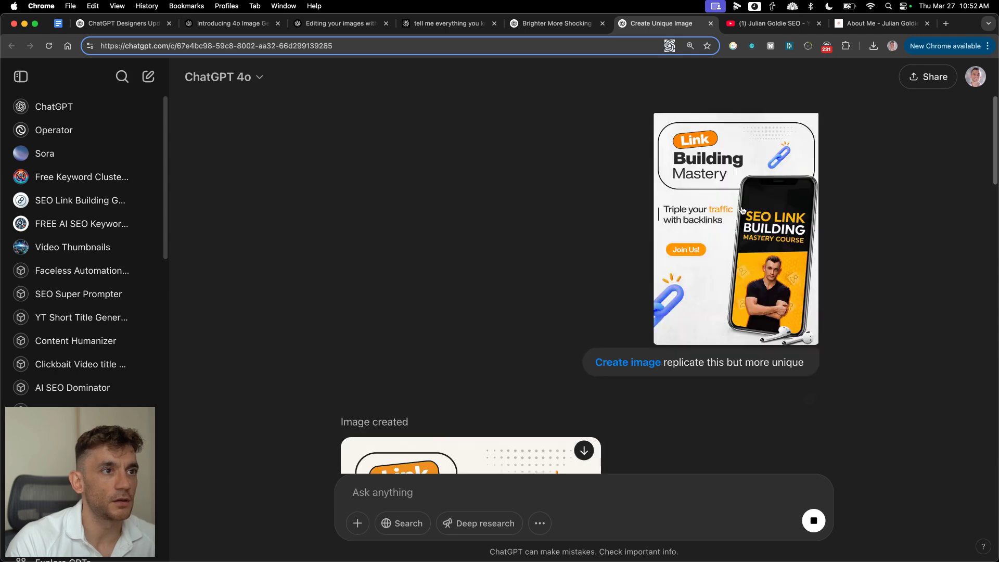
click(658, 203)
click(781, 195)
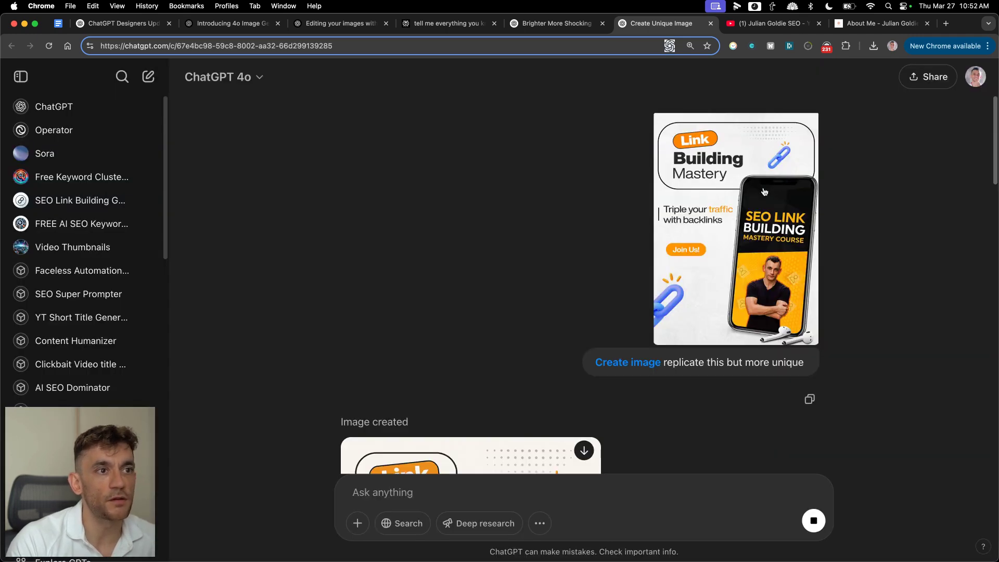
right_click(763, 192)
click(791, 211)
Step: Load the X profile in a new tab, open Grok, and paste the copied ad image
key(super+t)
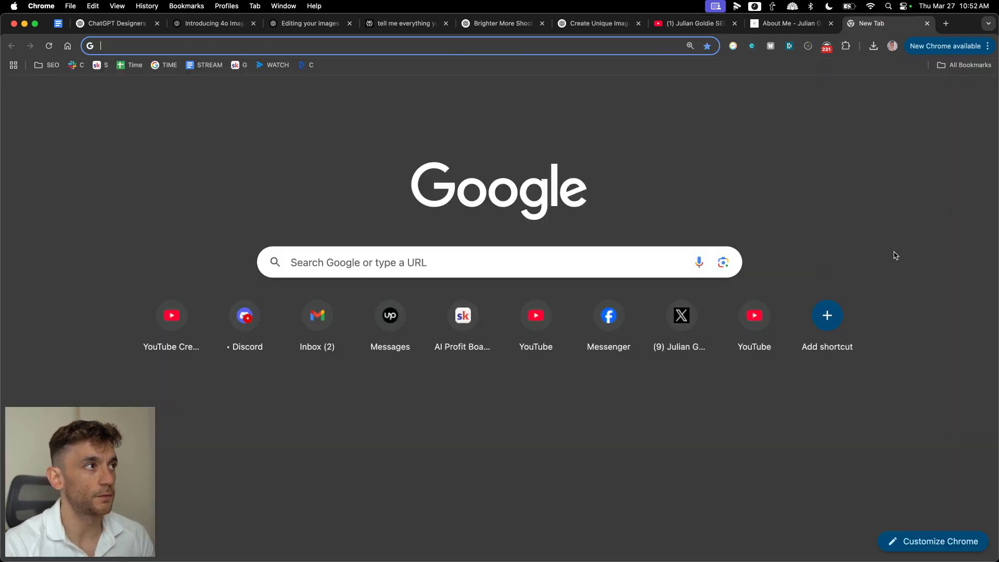
text(twitter.com/JulianGoldieSEO)
key(Return)
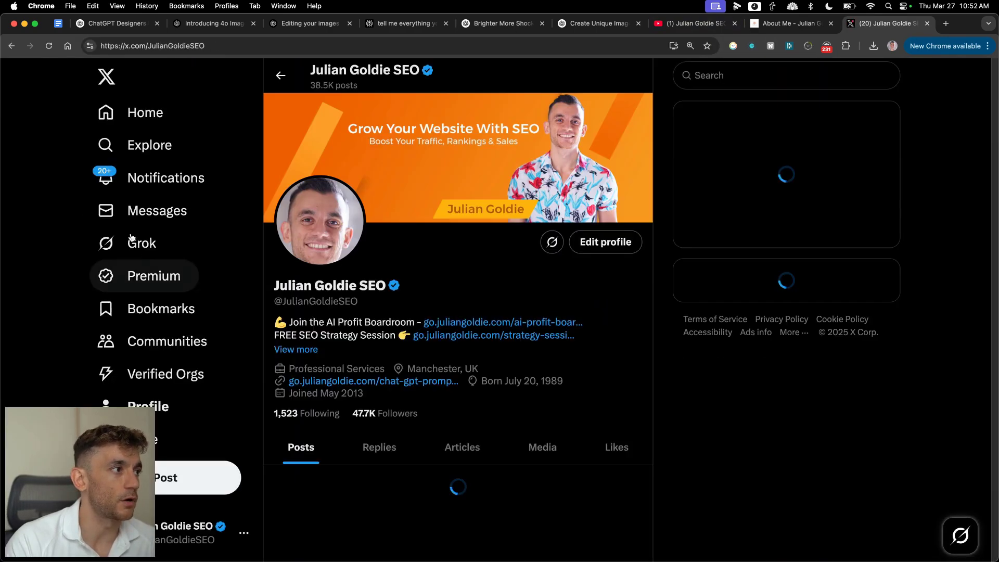
click(132, 238)
key(super+v)
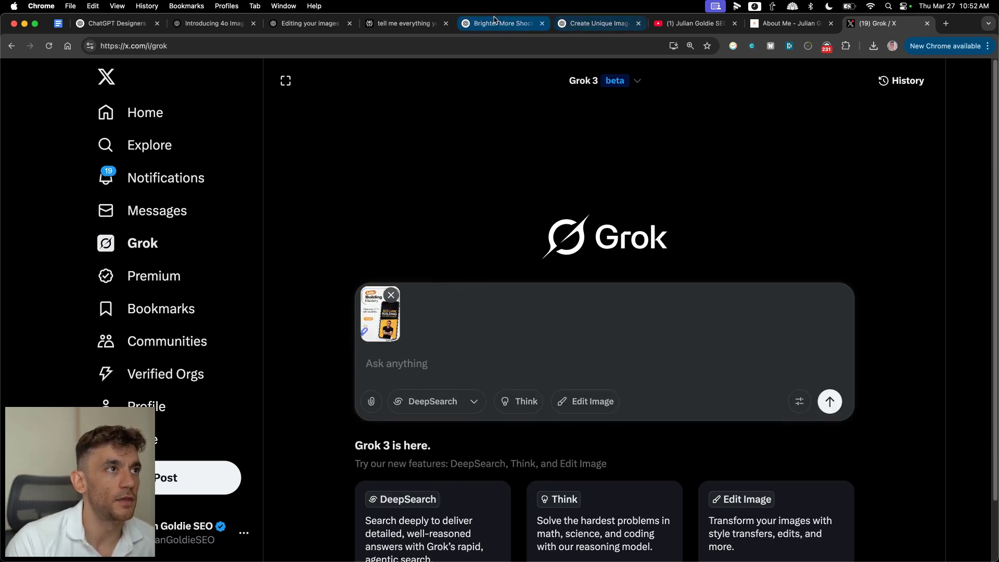
Step: Send Grok the prompt 'Create image replicate this but more unique', then return to ChatGPT
click(582, 24)
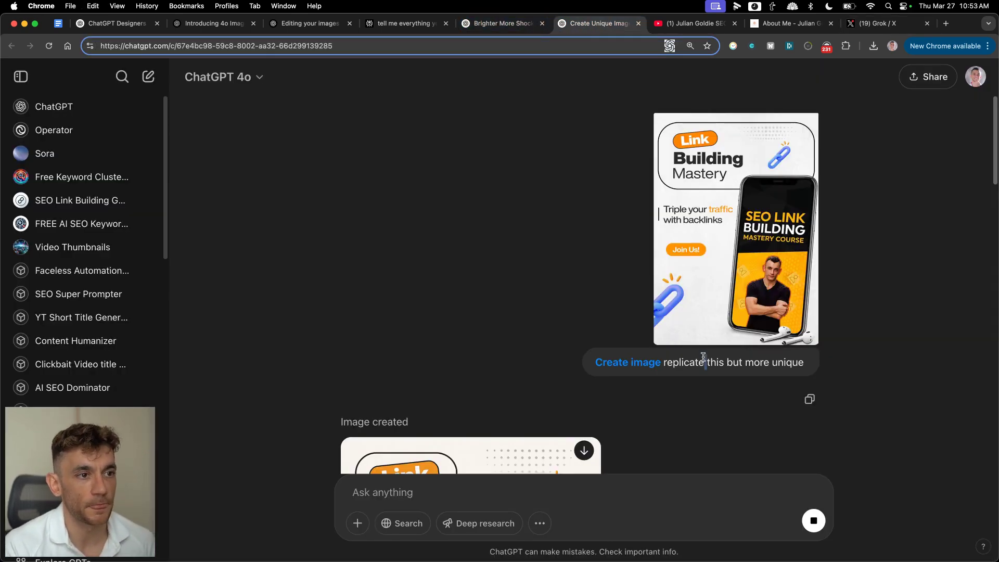
key(super+9)
key(super+v)
key(Return)
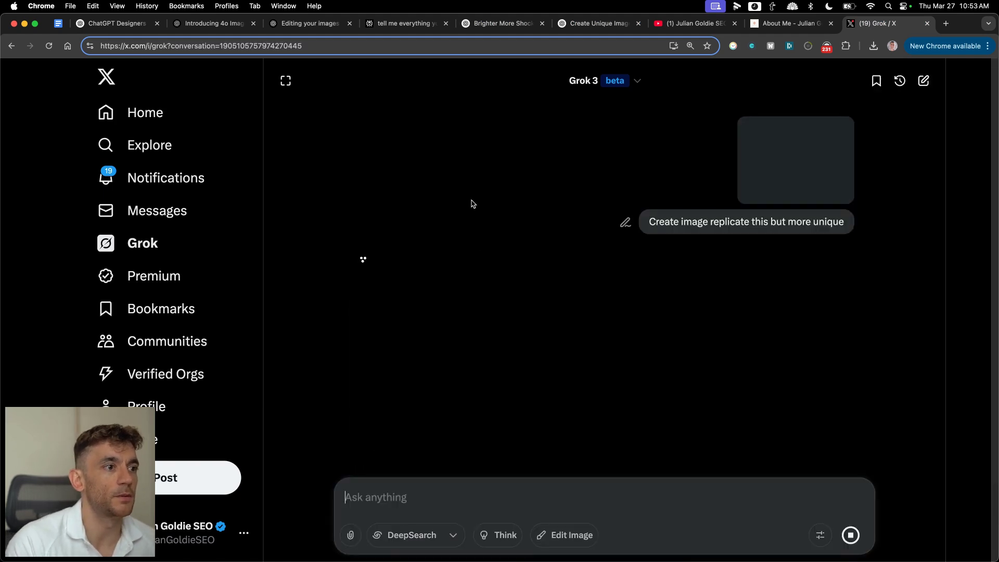
drag(862, 28, 614, 31)
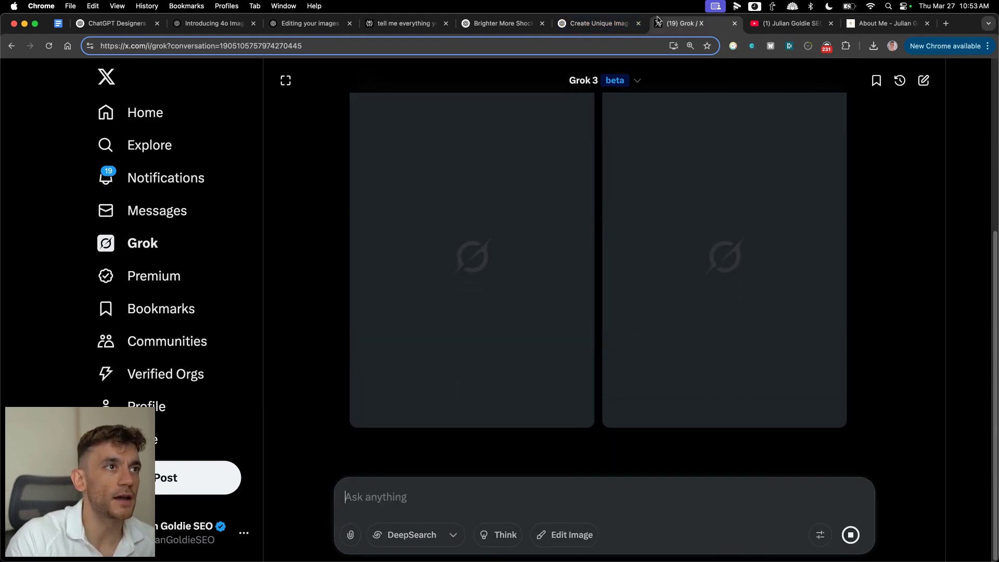
click(604, 24)
scroll(595, 319, down, 8)
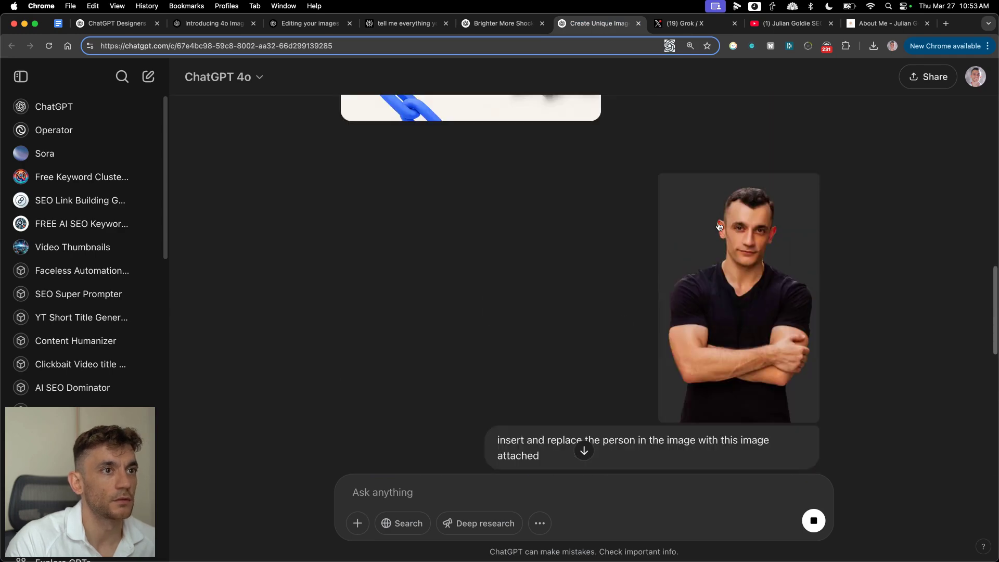
Step: Watch the new ad render with the uploaded photo's man inside the phone screen
scroll(751, 250, down, 8)
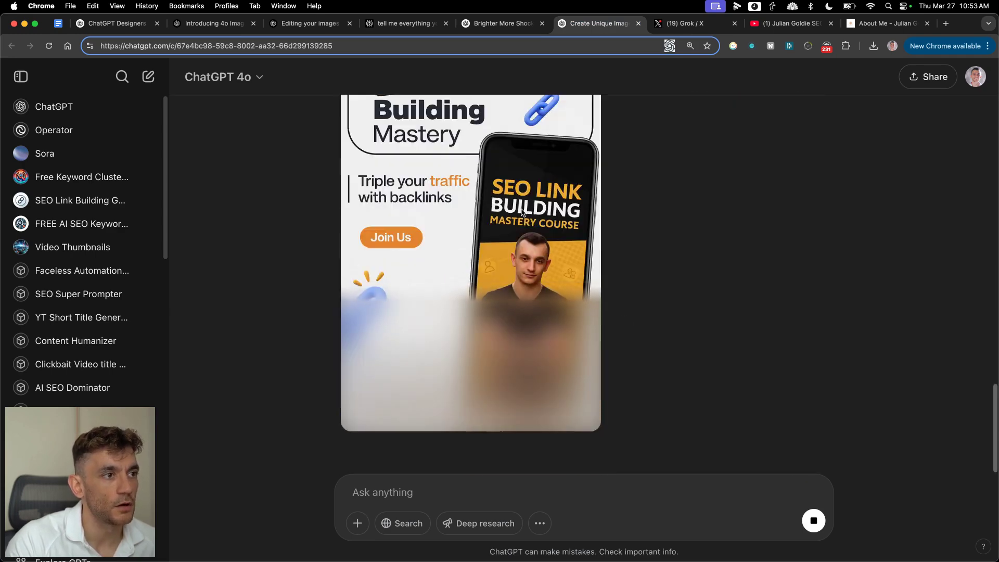
scroll(546, 353, up, 3)
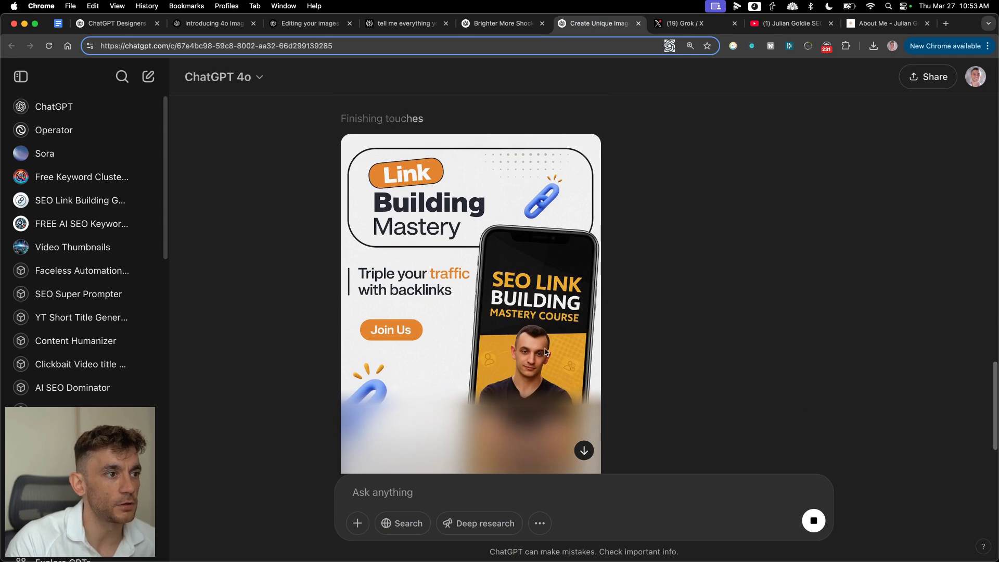
scroll(520, 312, down, 2)
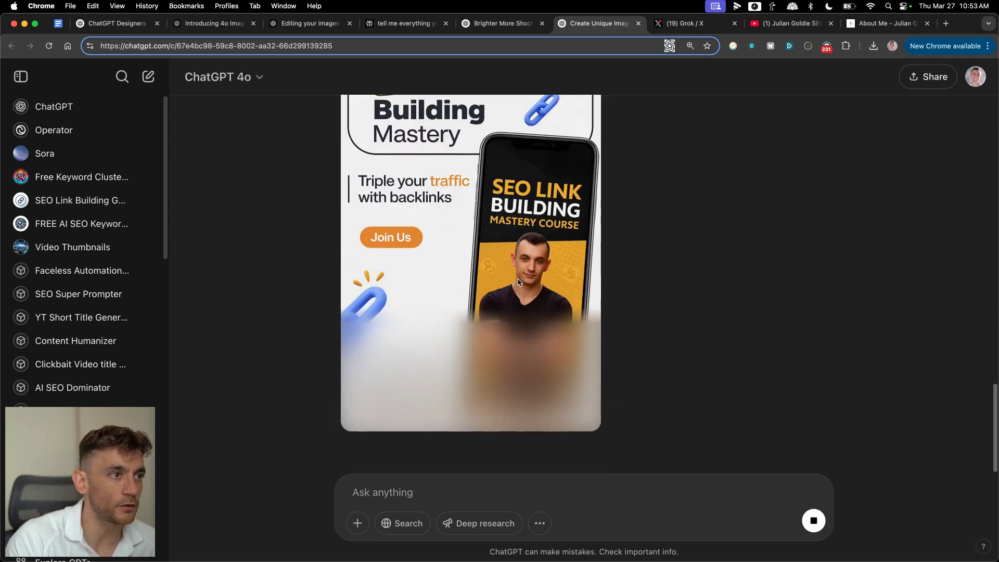
scroll(515, 313, up, 10)
scroll(543, 317, down, 10)
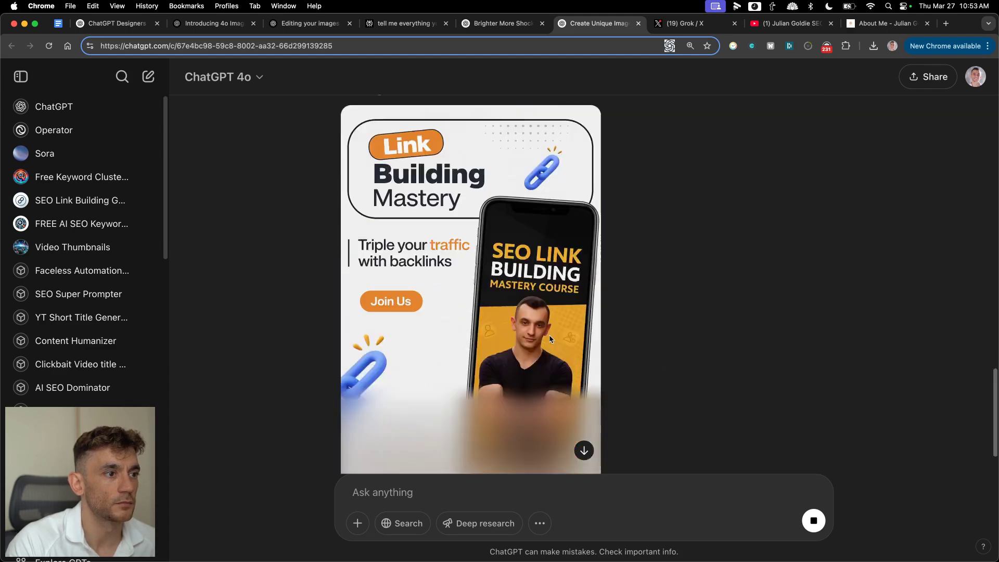
scroll(517, 305, up, 14)
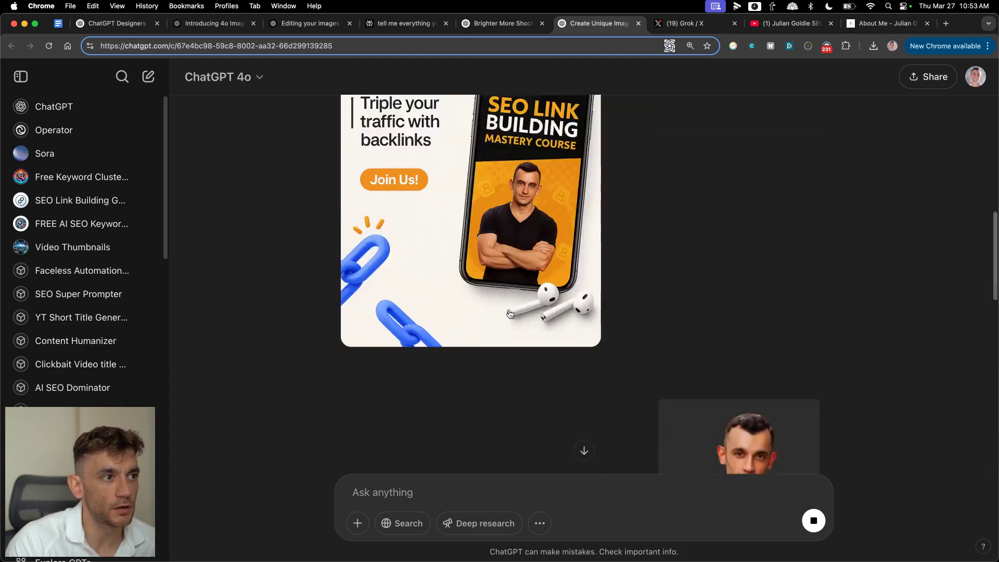
scroll(523, 299, down, 6)
scroll(548, 470, down, 7)
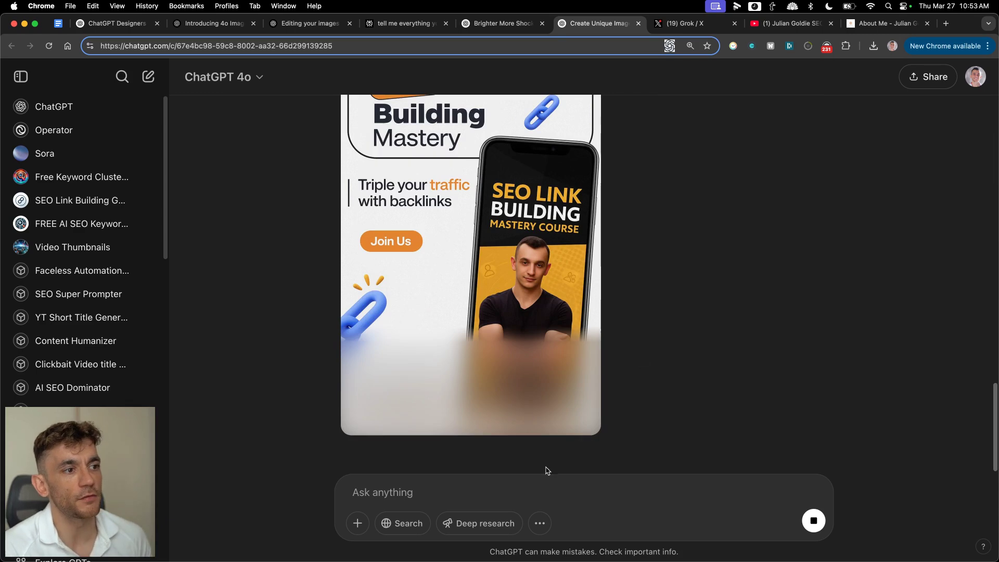